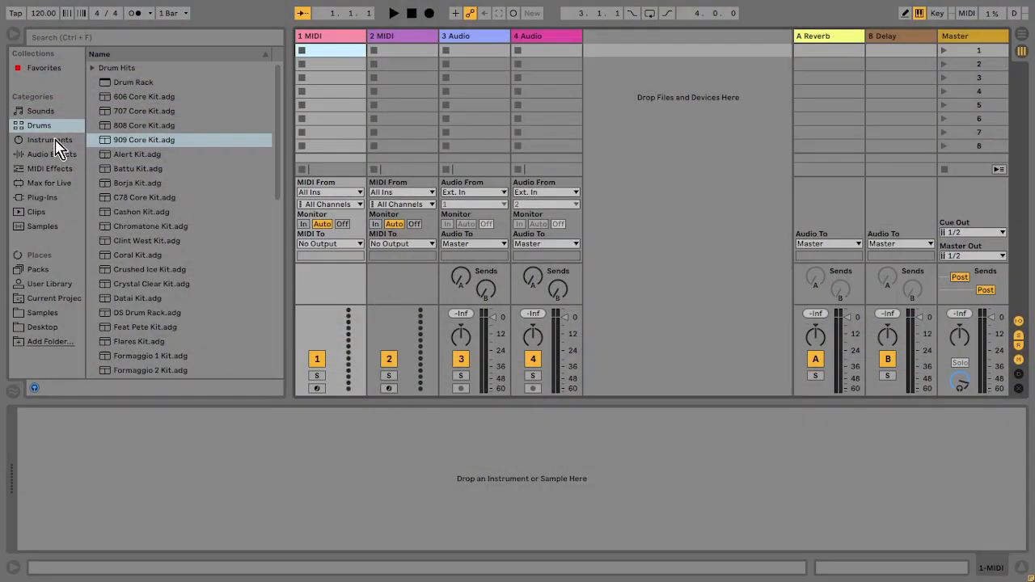
Load the Wavetable instrument onto the first MIDI track and create an empty MIDI clip in its first slot.
left_click(56, 142)
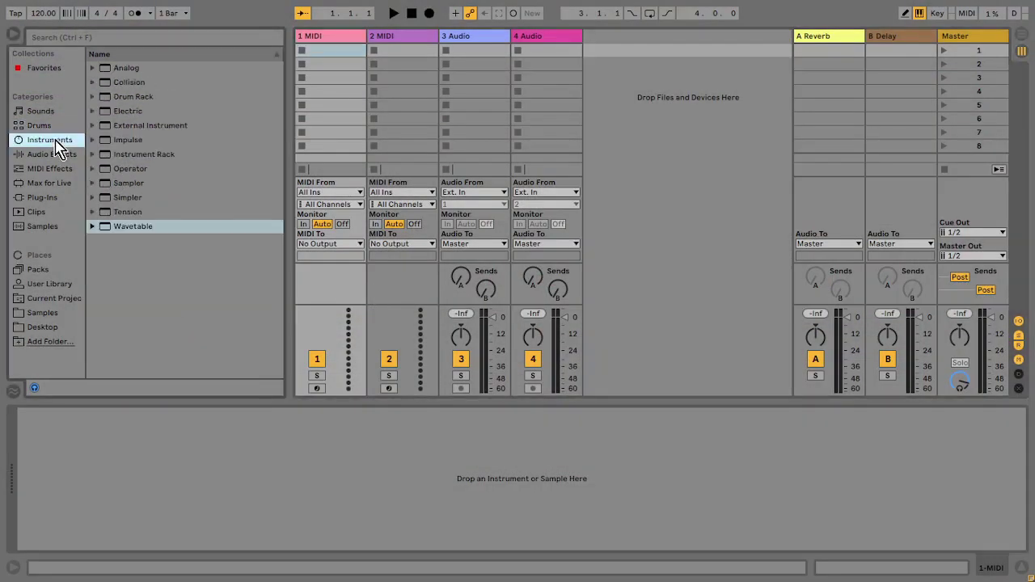
double_click(138, 231)
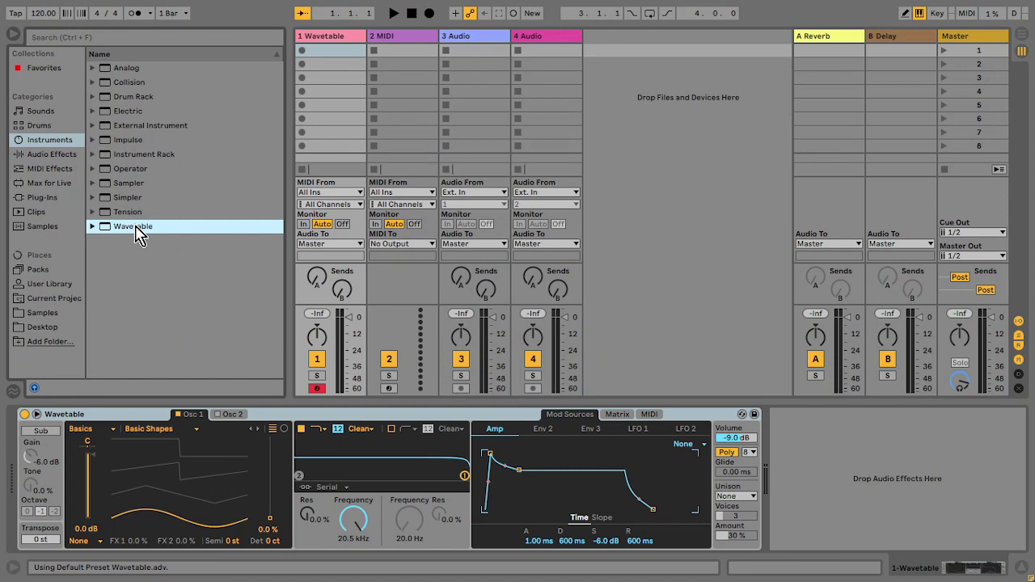
double_click(334, 51)
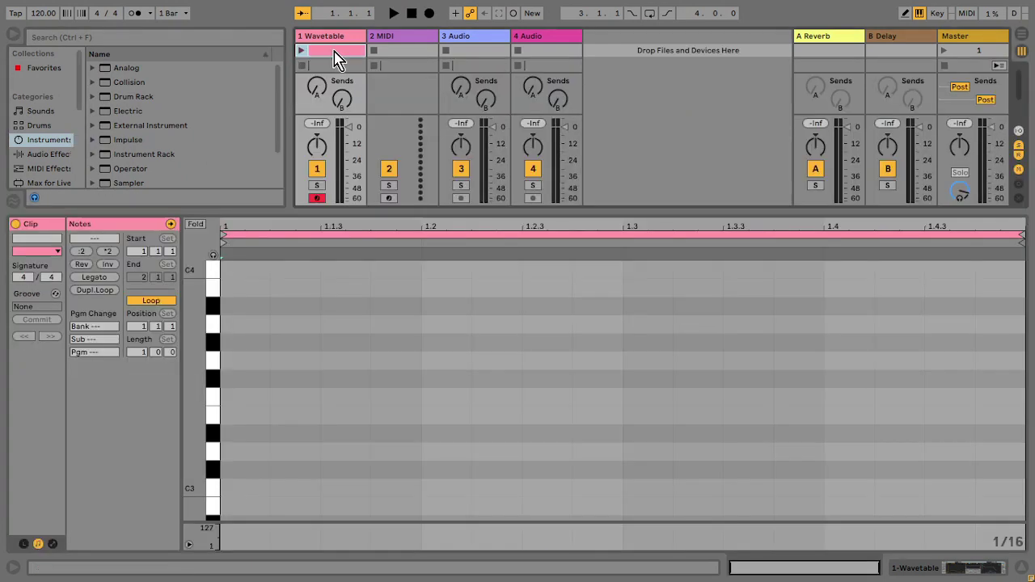
Build an E3, G3, B3 chord at 1.1.3, slightly longer than a sixteenth note, and start the clip playing.
double_click(350, 418)
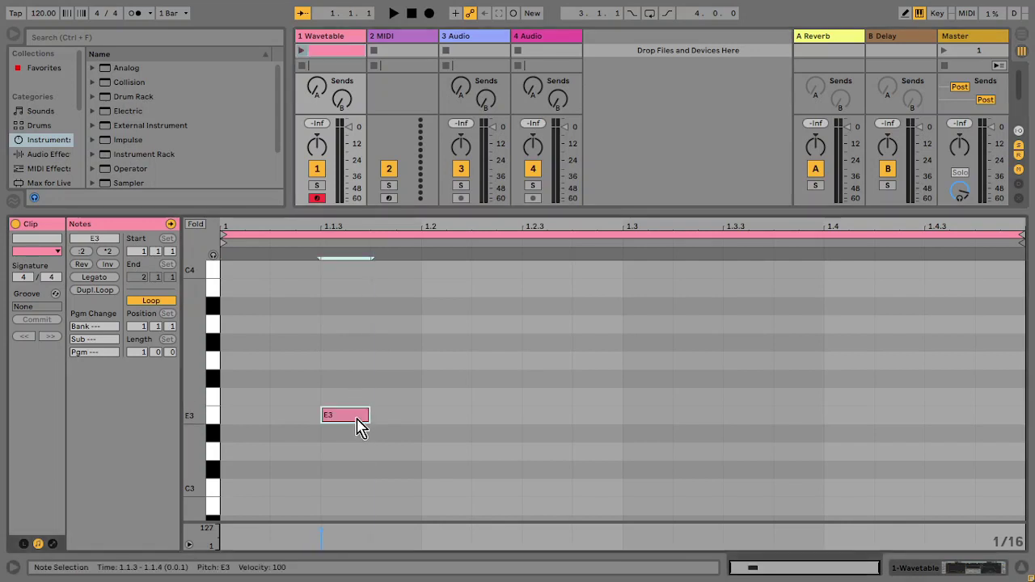
mouse_move(370, 416)
left_mouse_down()
mouse_move(390, 419)
mouse_move(378, 409)
left_mouse_up()
key("Up")
key("Up")
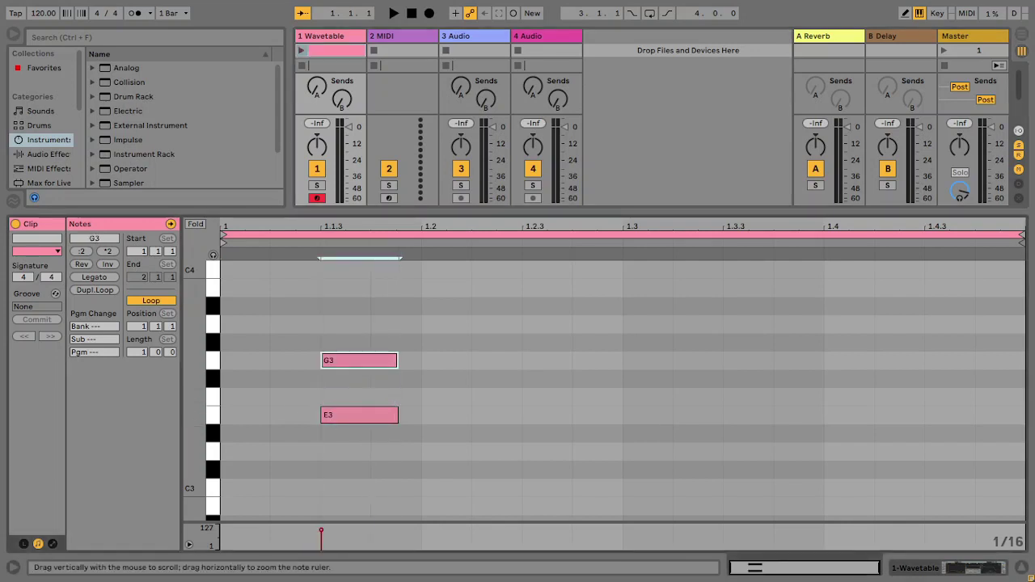
scroll(284, 424, "up", 3)
left_click_drag(363, 425, 359, 409)
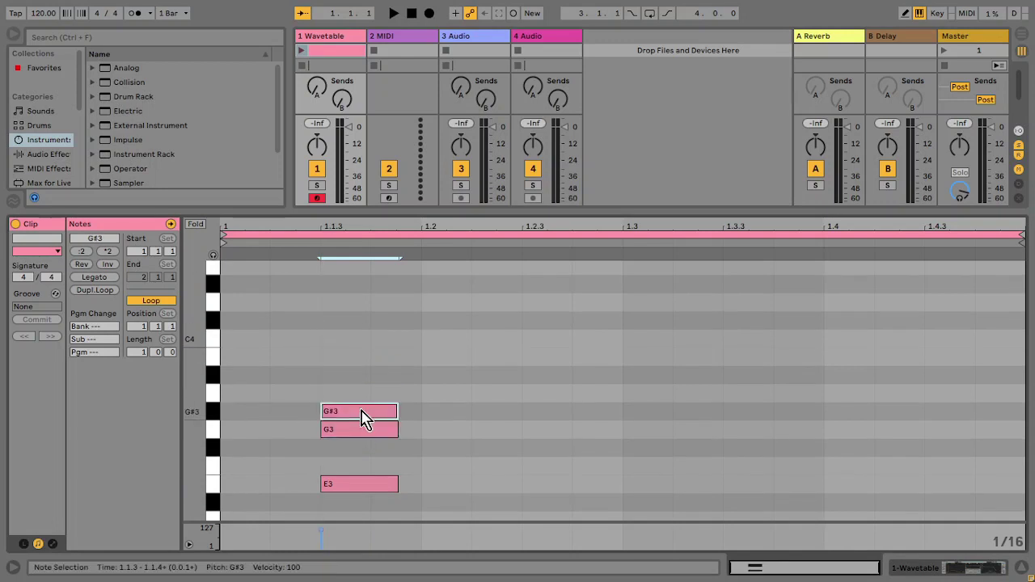
key("Up")
key("Up")
key("Up")
left_click(300, 51)
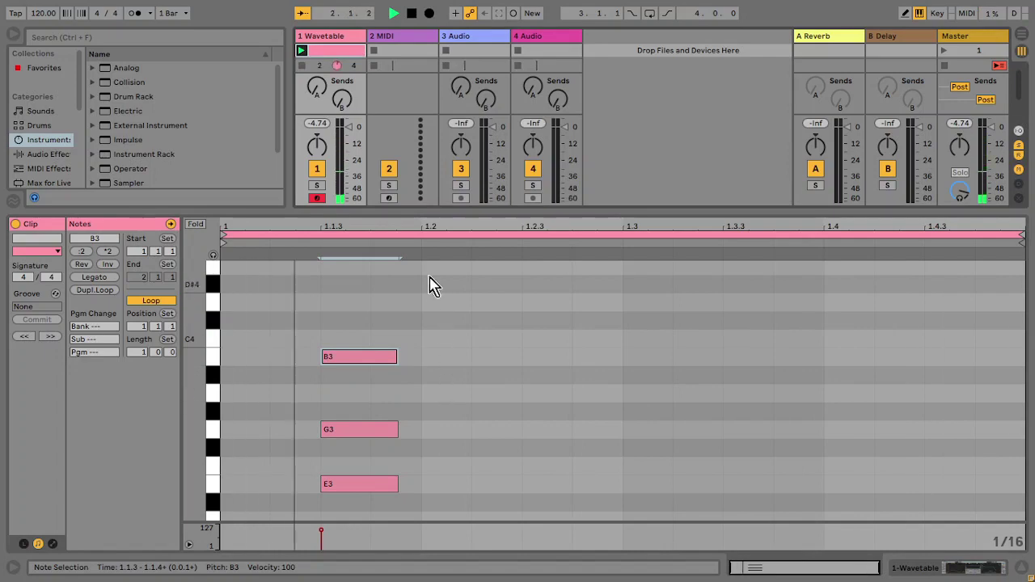
Add the Echo audio effect after Wavetable on the first track.
left_click(416, 233)
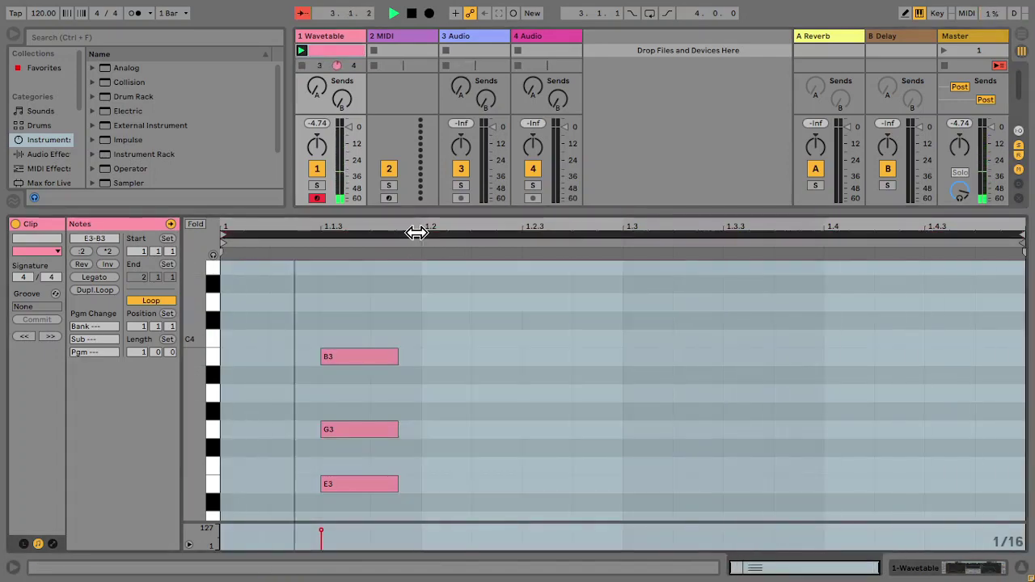
key("shift+Tab")
left_click(45, 154)
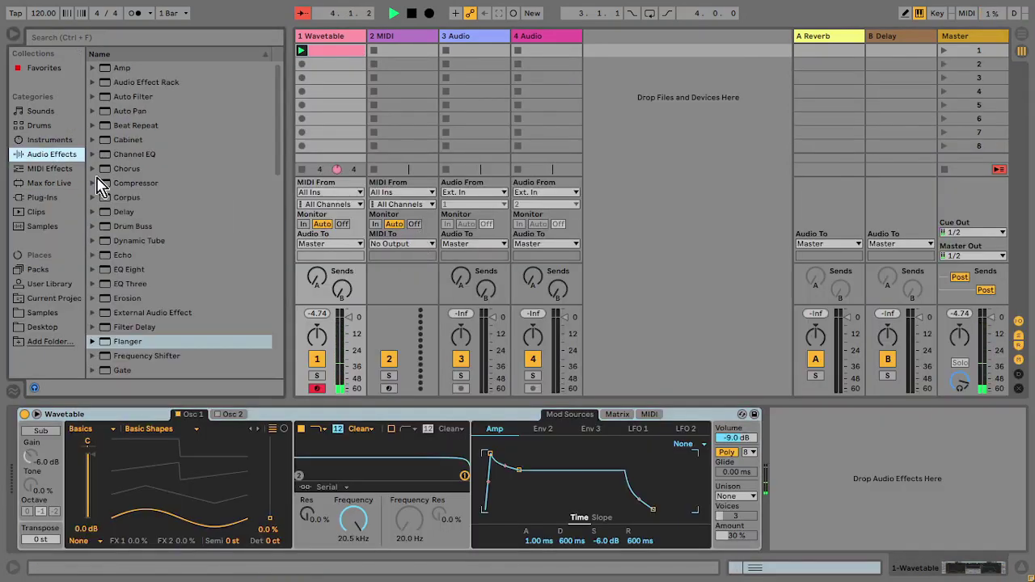
scroll(284, 192, "down", 3)
scroll(283, 194, "up", 1)
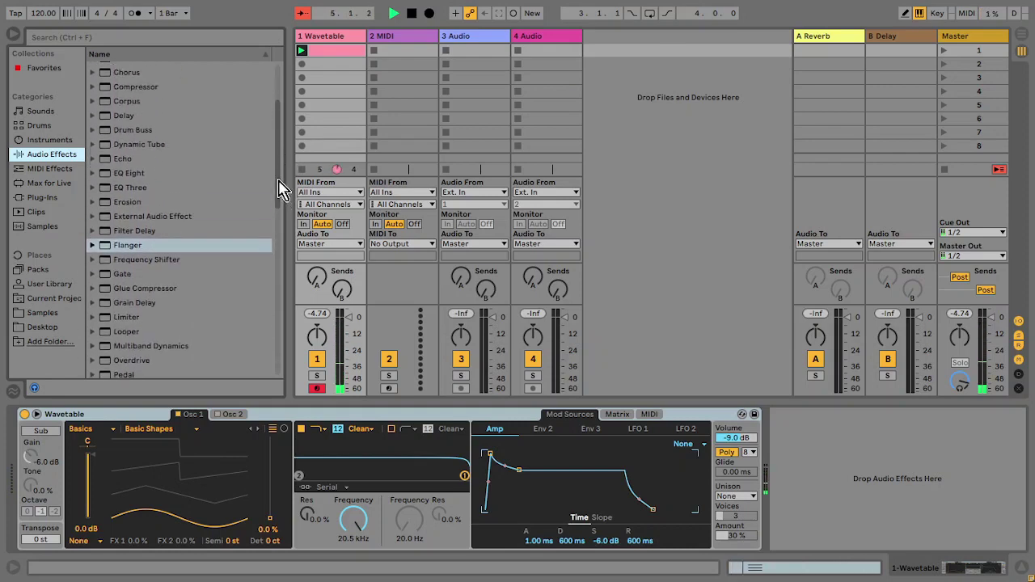
left_click(122, 162)
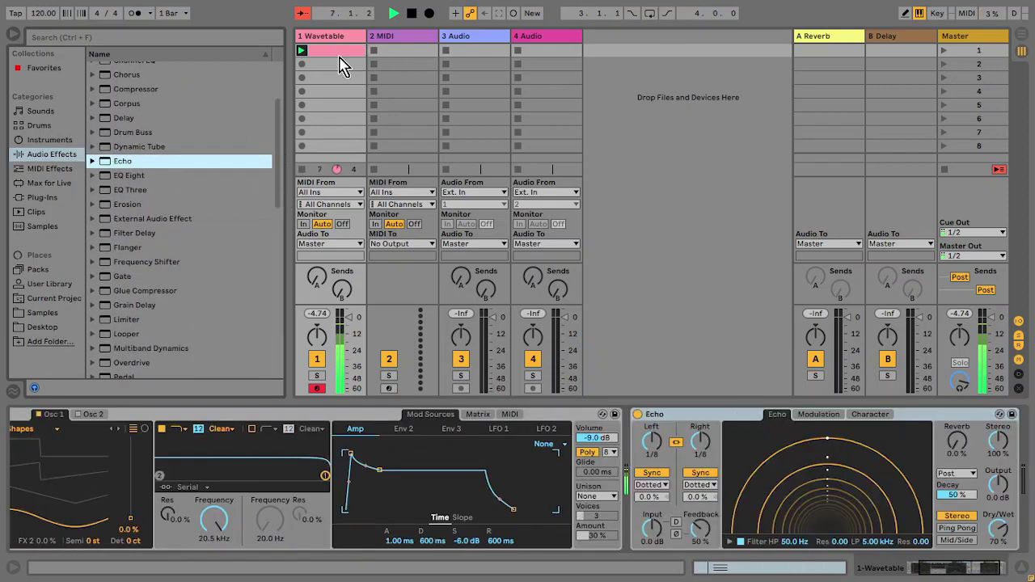
Reopen the Wavetable clip and transpose the whole chord up five semitones to A3, C4 and E4.
double_click(332, 53)
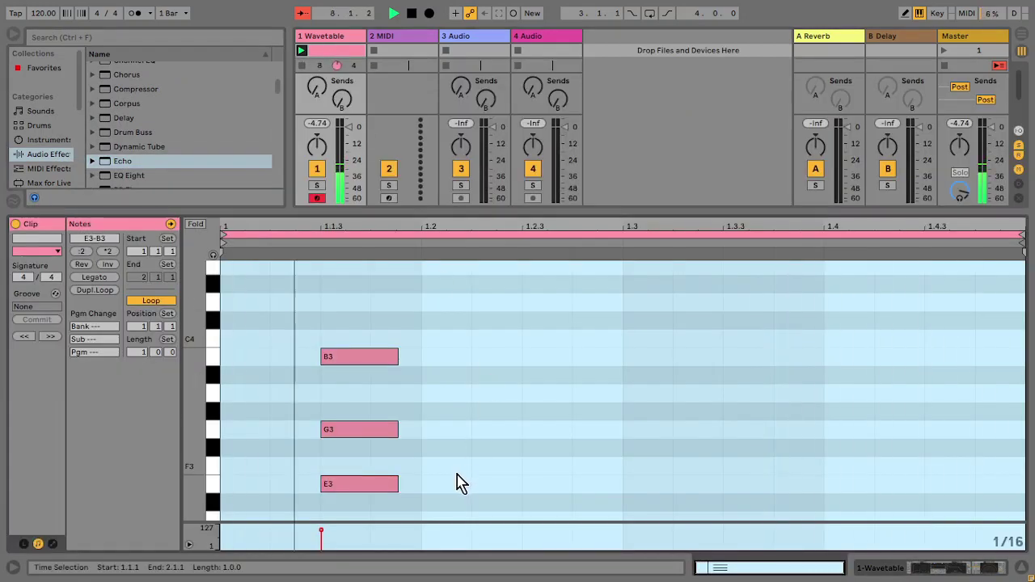
left_click_drag(444, 514, 358, 335)
key("Up")
key("Up")
key("Up")
key("Up")
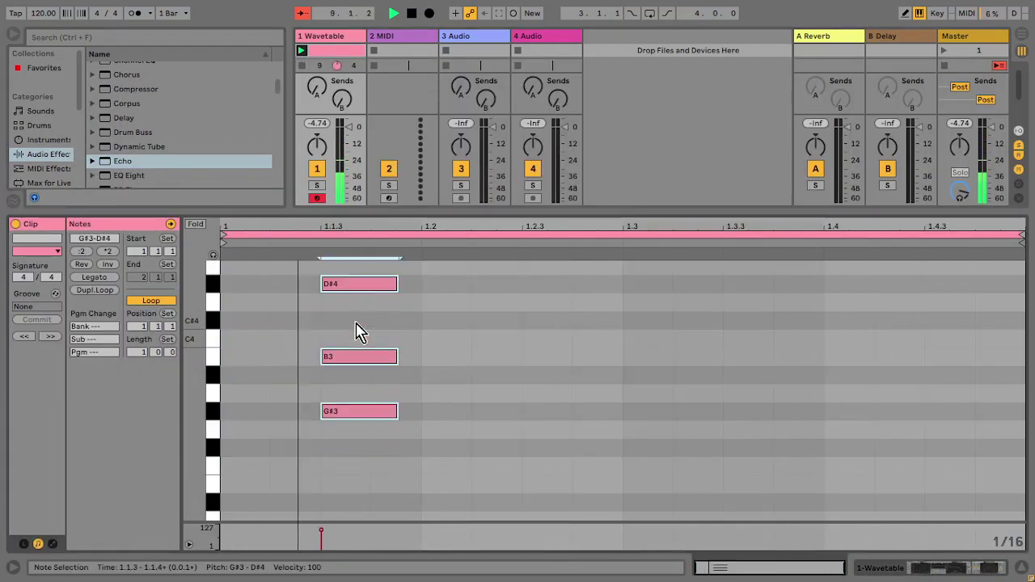
key("Up")
left_click(409, 413)
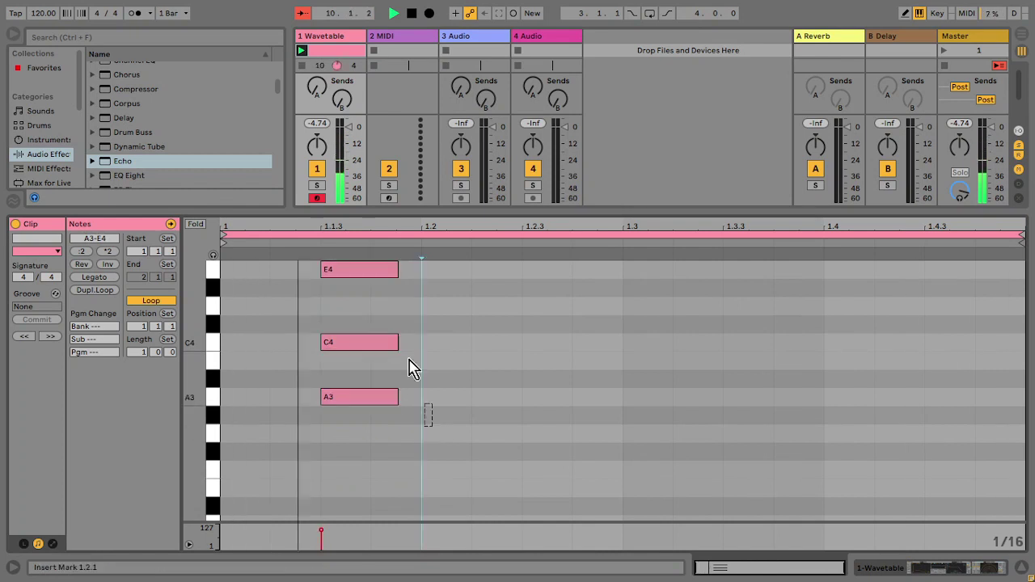
Lower the chord by one octave to A2, C3 and E3, and select its root note.
key("shift+Down")
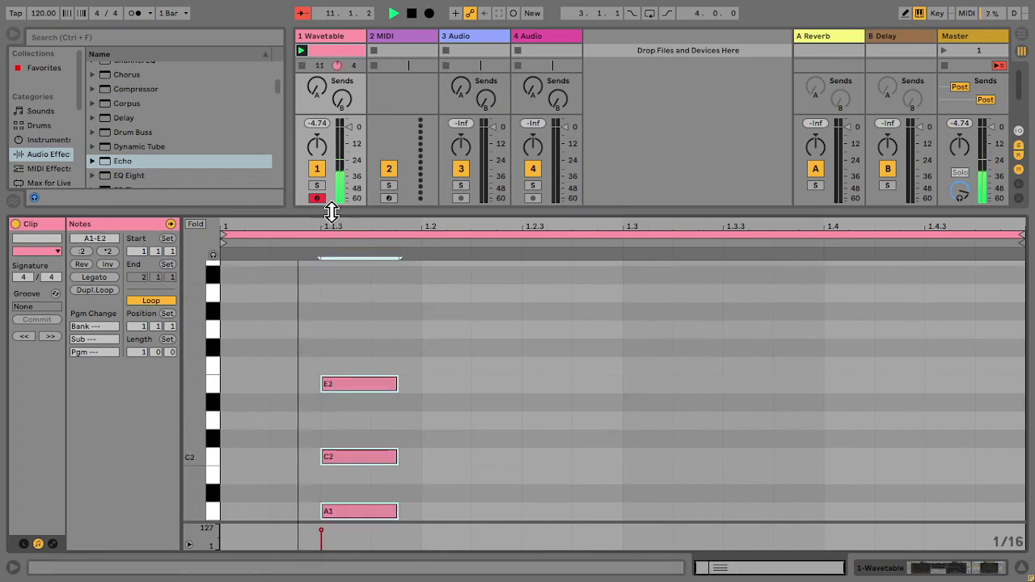
key("shift+Up")
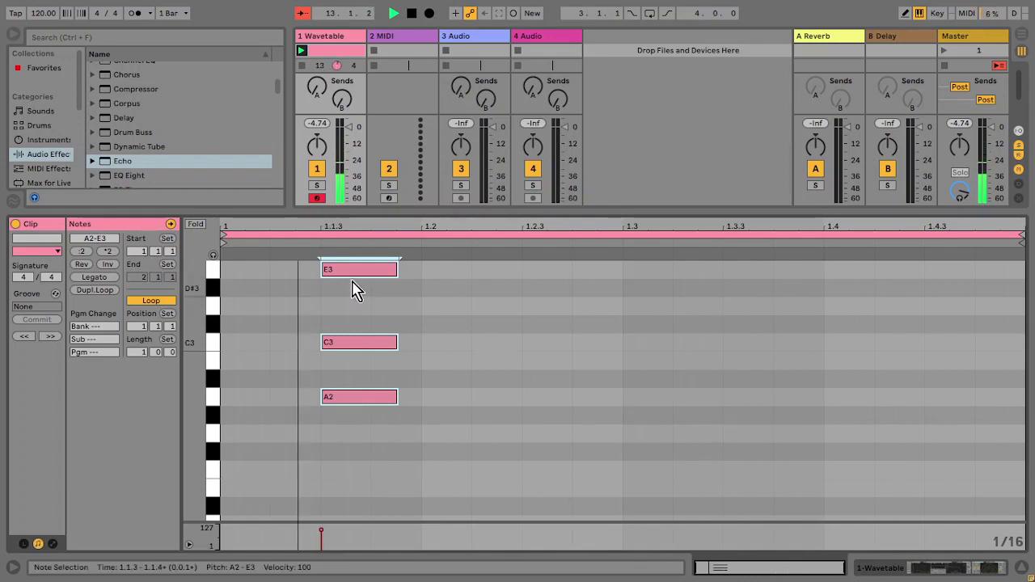
left_click_drag(212, 356, 202, 412)
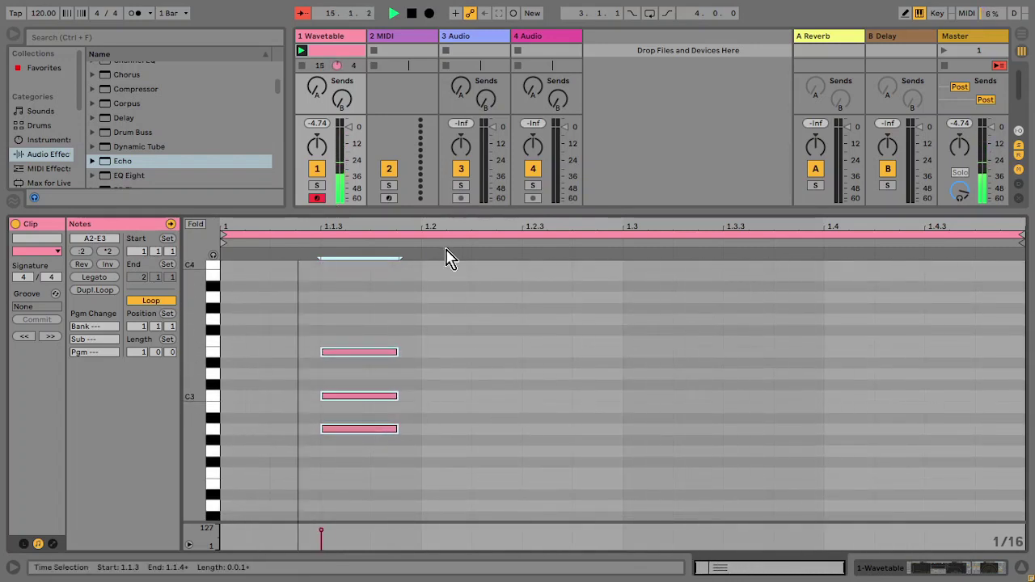
left_click(375, 430)
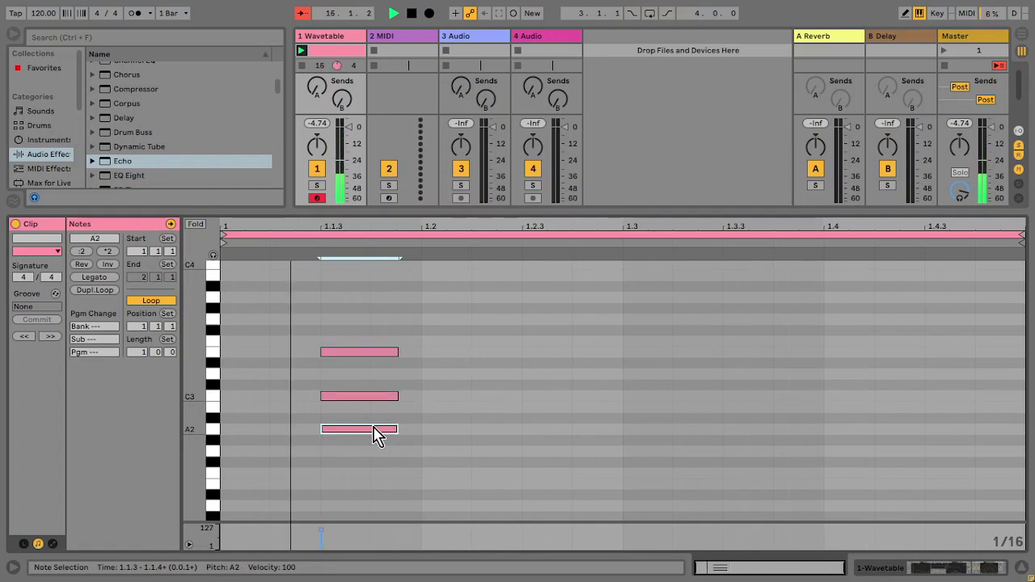
Add a deactivated C3 guide note at 1.1.1 and copy it to the remaining C major scale pitches up to B3.
double_click(245, 397)
key("0")
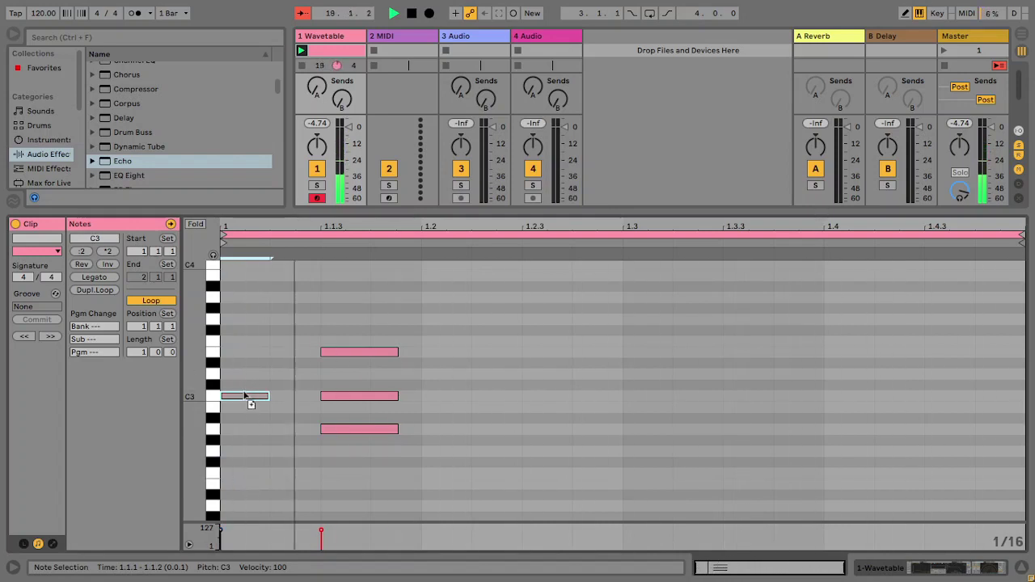
left_click_drag(245, 402, 245, 276)
Lower the E3, A3 and B3 guide notes by one semitone to form a minor scale.
left_click(247, 297, "shift")
left_click(246, 353, "shift")
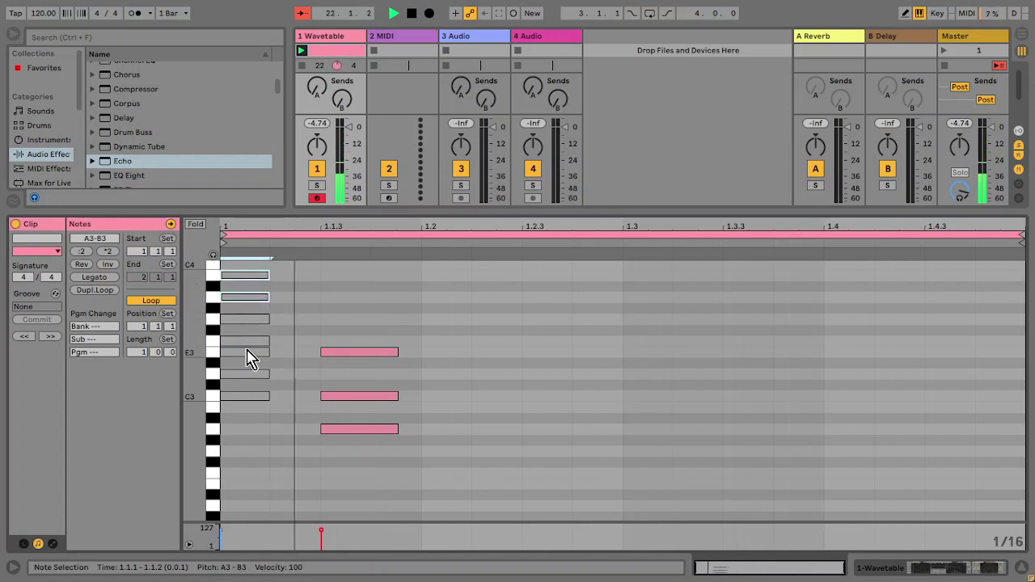
key("Down")
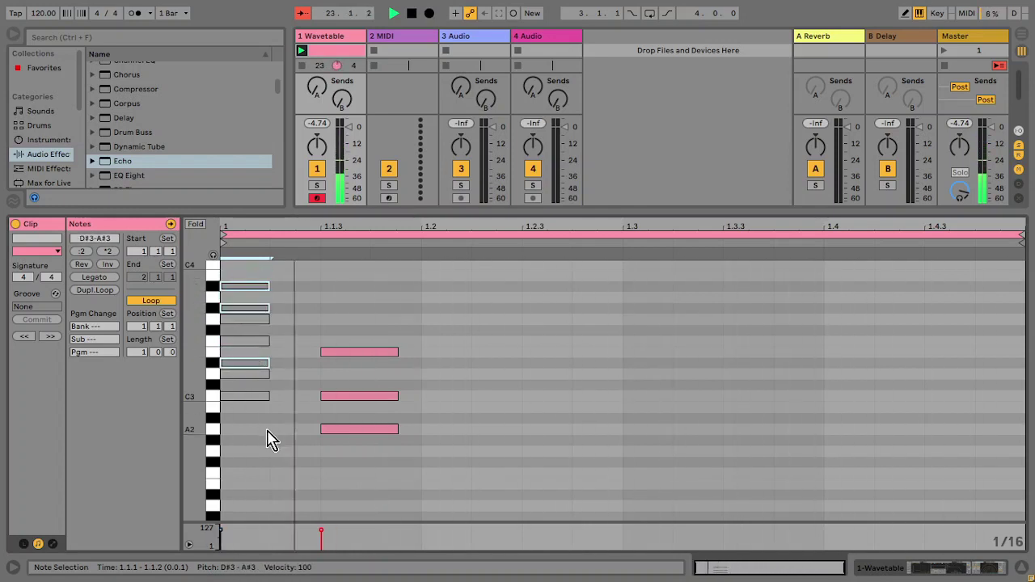
Transpose all the deactivated guide notes down three semitones so the scale runs from A2 to G3.
left_click_drag(268, 439, 245, 275)
key("Down")
key("Down")
key("Down")
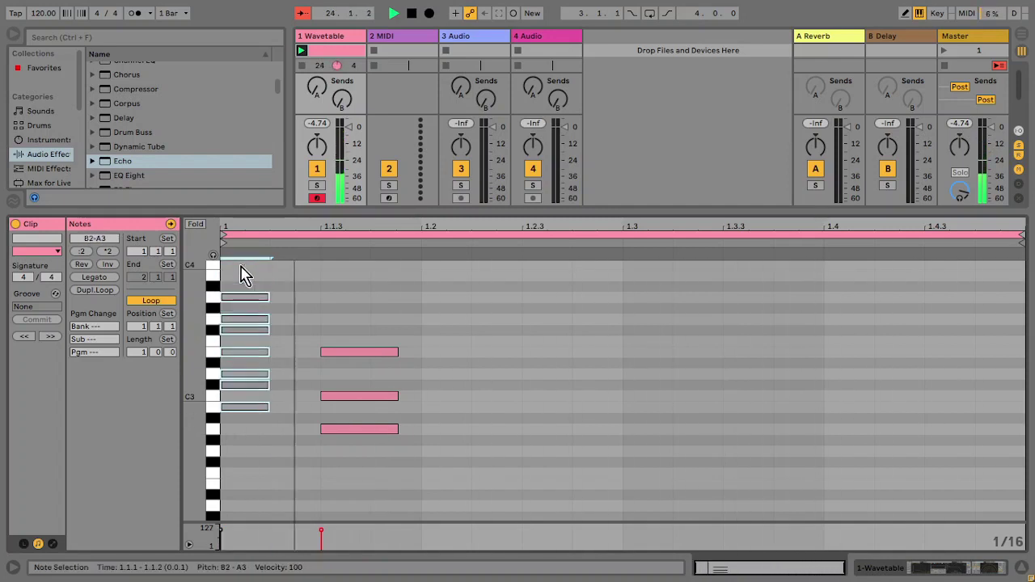
Copy the guide scale one octave down and one octave up, covering A1 to G4, and fold the piano roll to the used pitches.
mouse_move(243, 320)
left_mouse_down()
mouse_move(246, 479)
mouse_move(249, 312)
left_mouse_up()
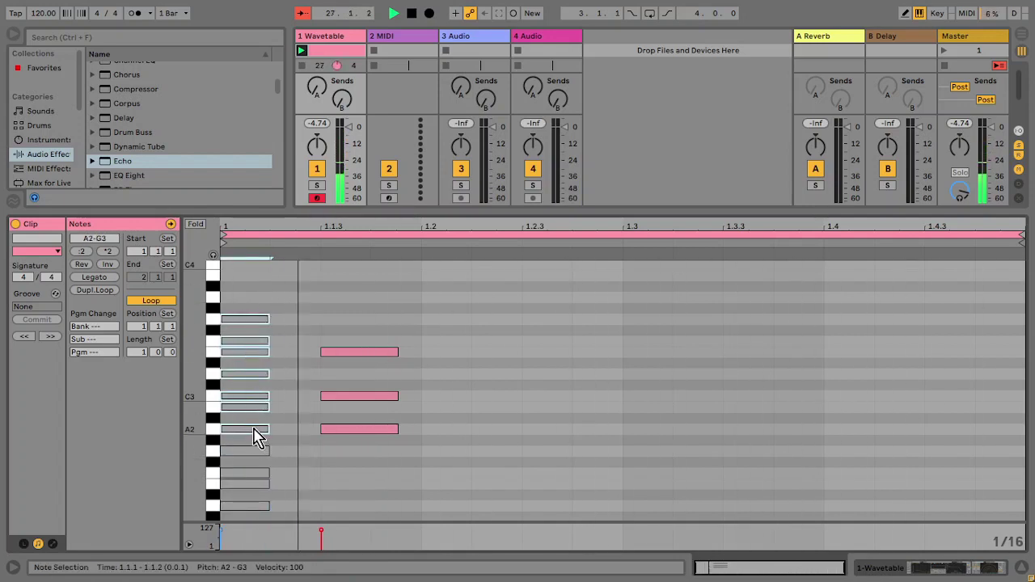
left_click_drag(257, 436, 247, 296)
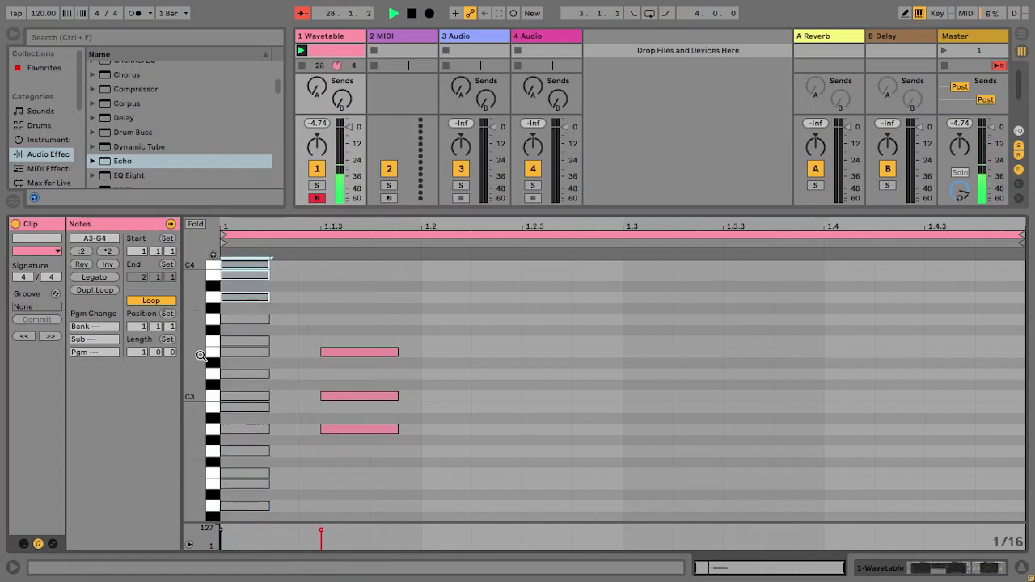
left_click_drag(201, 356, 186, 273)
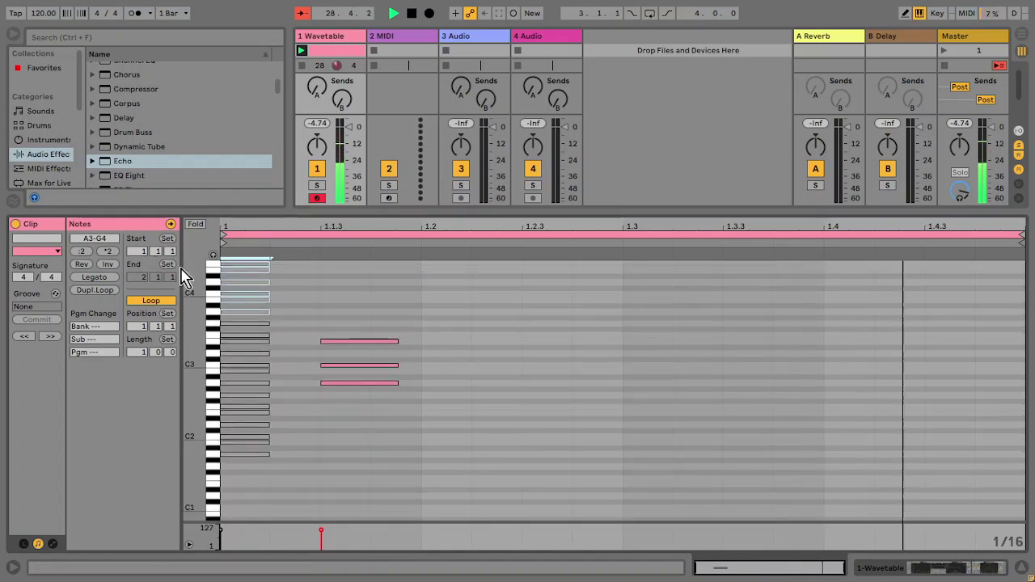
left_click(194, 225)
Duplicate the bar's contents to make a two-bar loop and move the second bar's chord to 2.1.1.
left_click(336, 233)
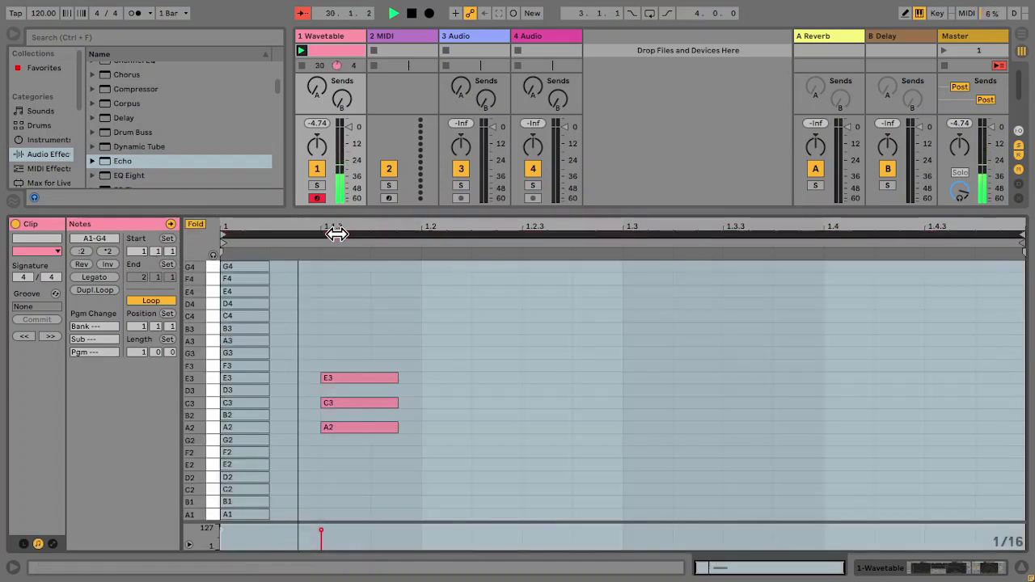
key("ctrl+d")
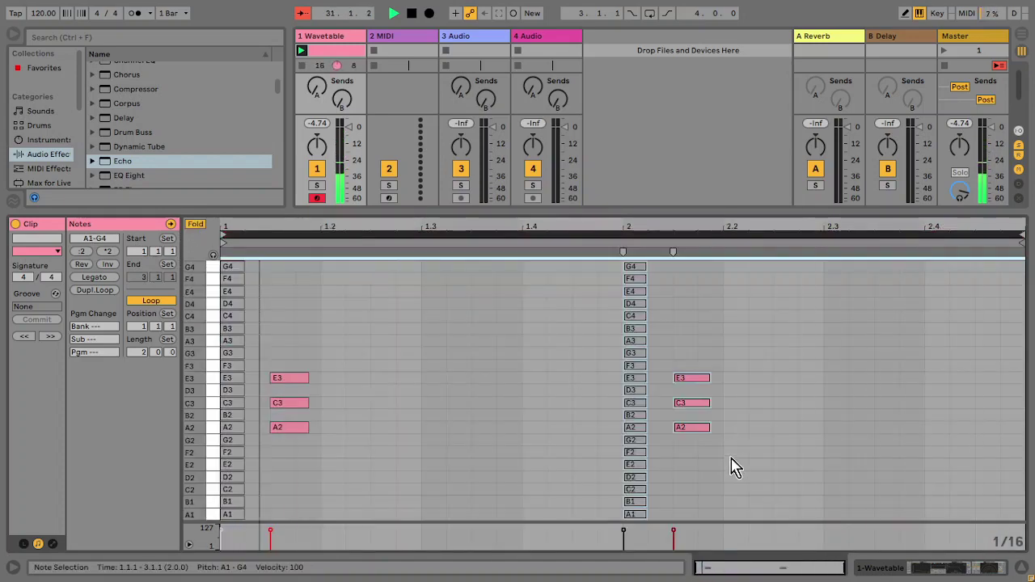
left_click_drag(732, 439, 673, 351)
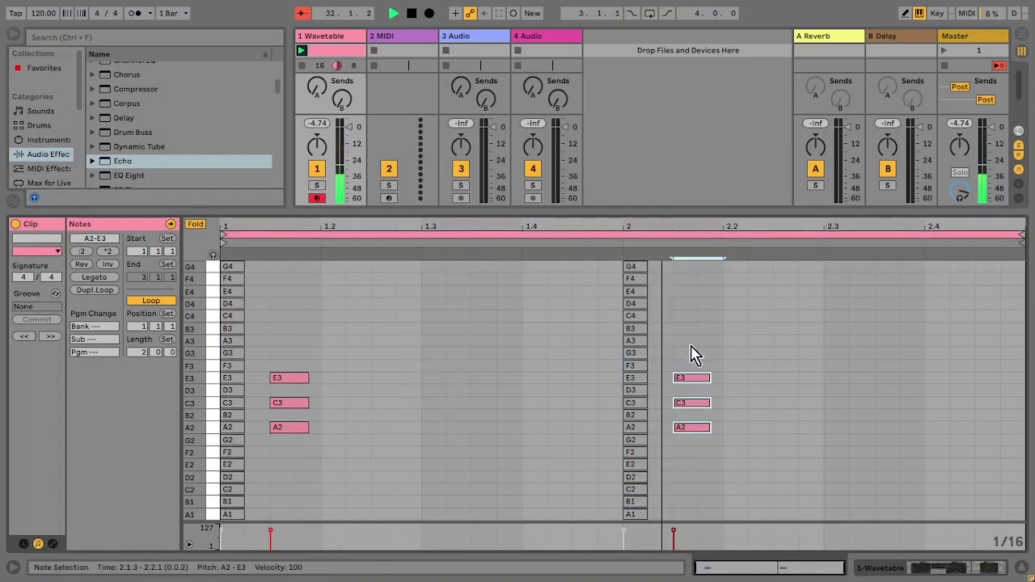
key("Left")
key("Left")
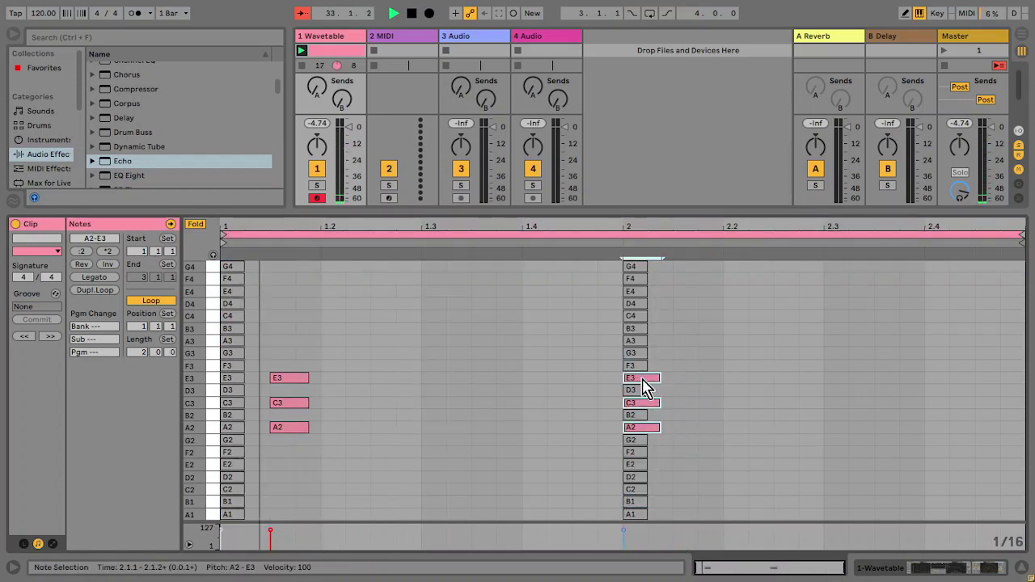
Copy the 2.1.1 chord to 2.1.3 and shift the copy within the scale to D3, F3 and A3.
left_click_drag(644, 386, 704, 382)
key("Up")
key("Up")
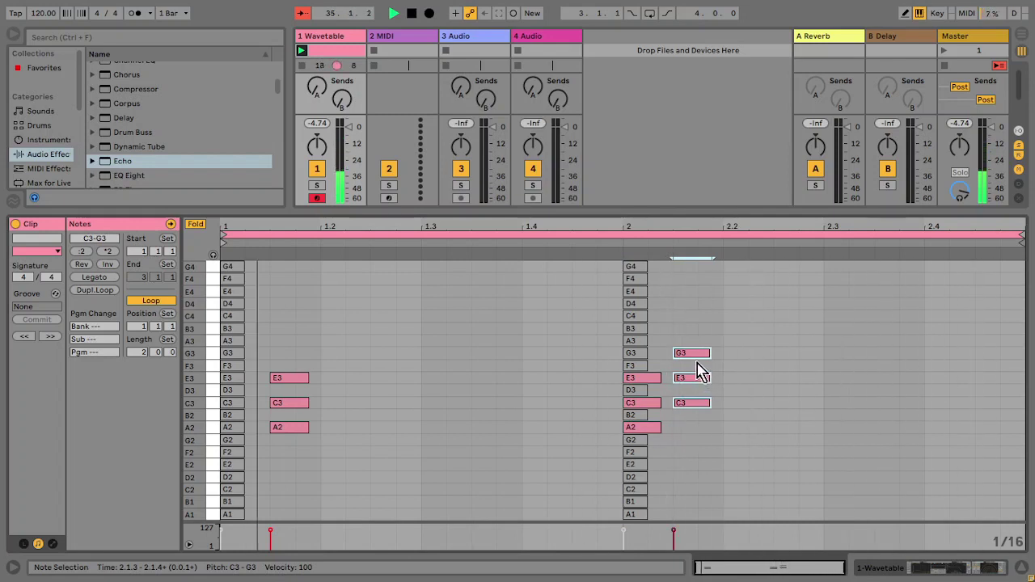
key("Down")
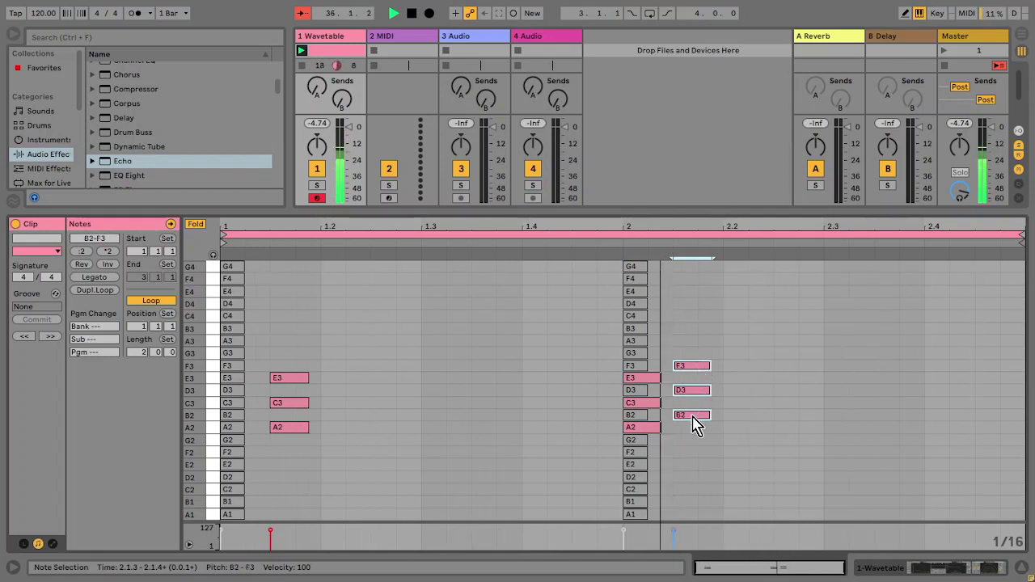
key("Up")
key("Up")
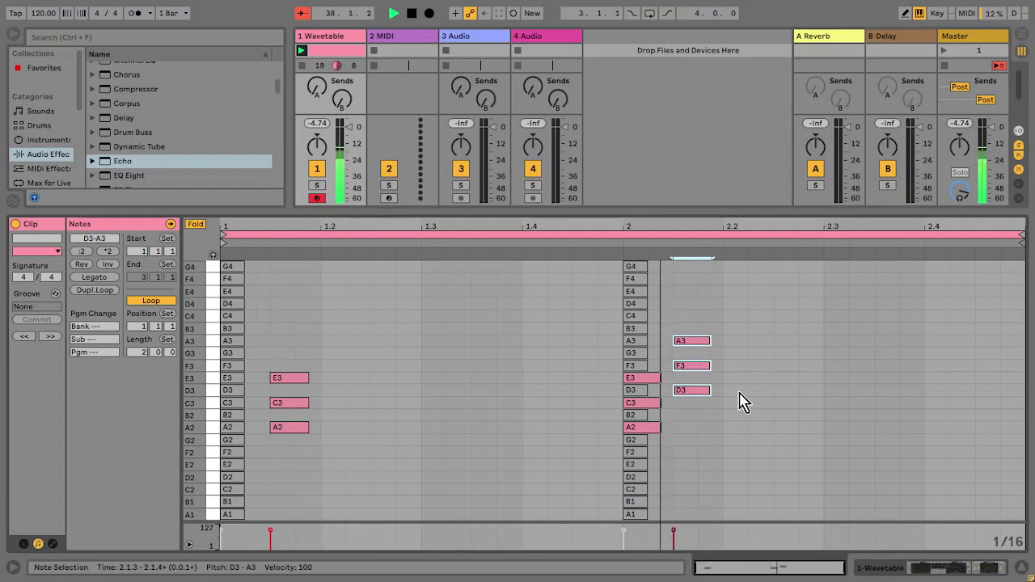
Copy the D3, F3, A3 chord to 2.3.1 as E3, G3 and B3, and place another copy of it at 2.4.1.
left_click_drag(696, 390, 796, 384)
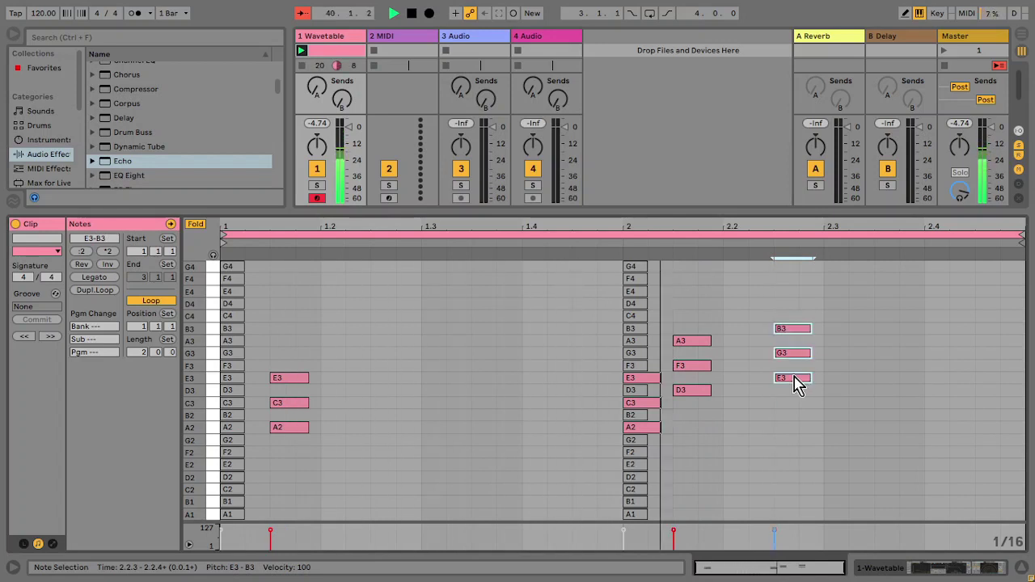
key("Right")
key("Right")
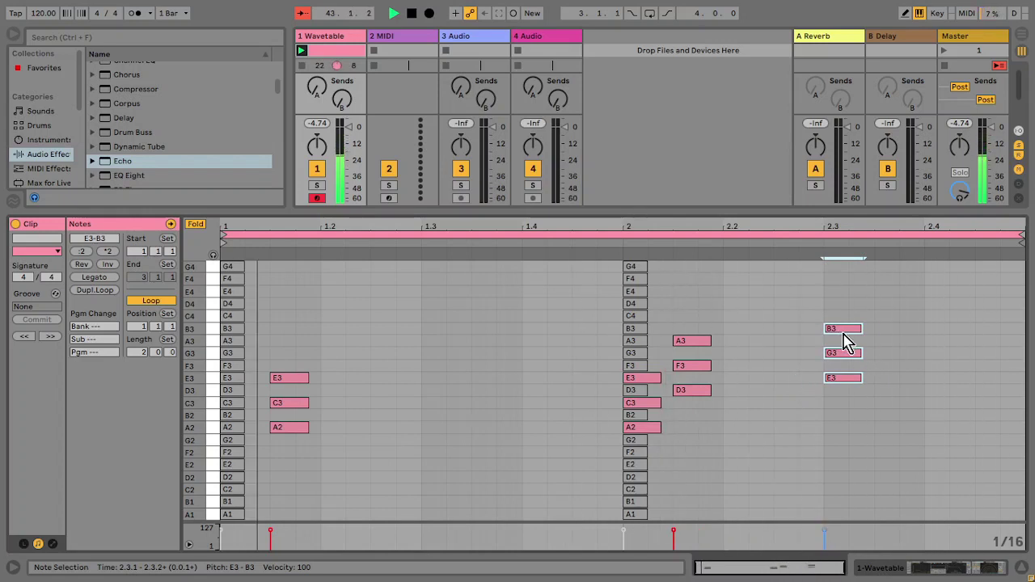
left_click_drag(846, 333, 947, 334)
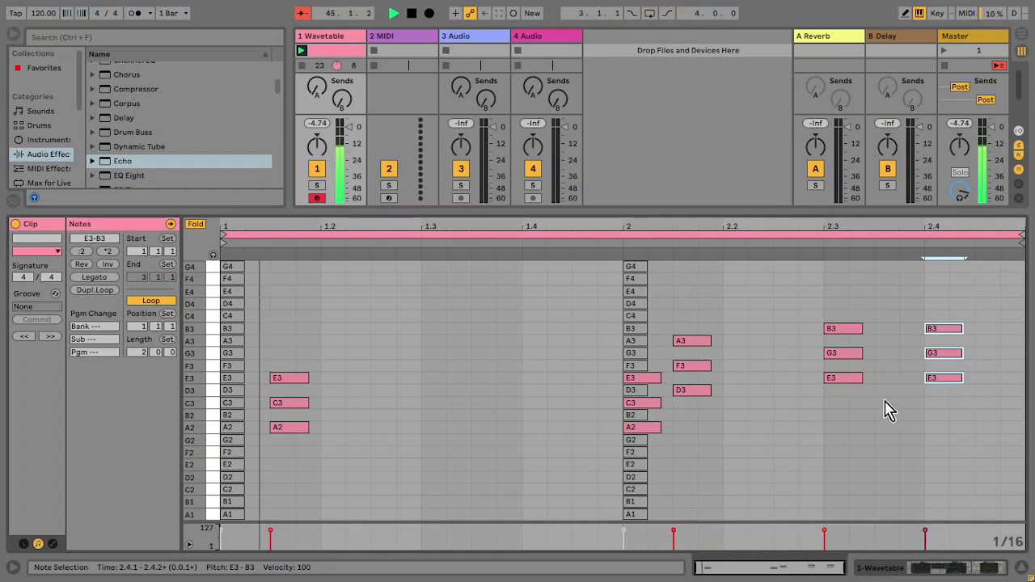
Shift the 2.4.1 chord within the scale down to C3, E3 and G3 and move it to 2.4.3.
key("Down")
key("Down")
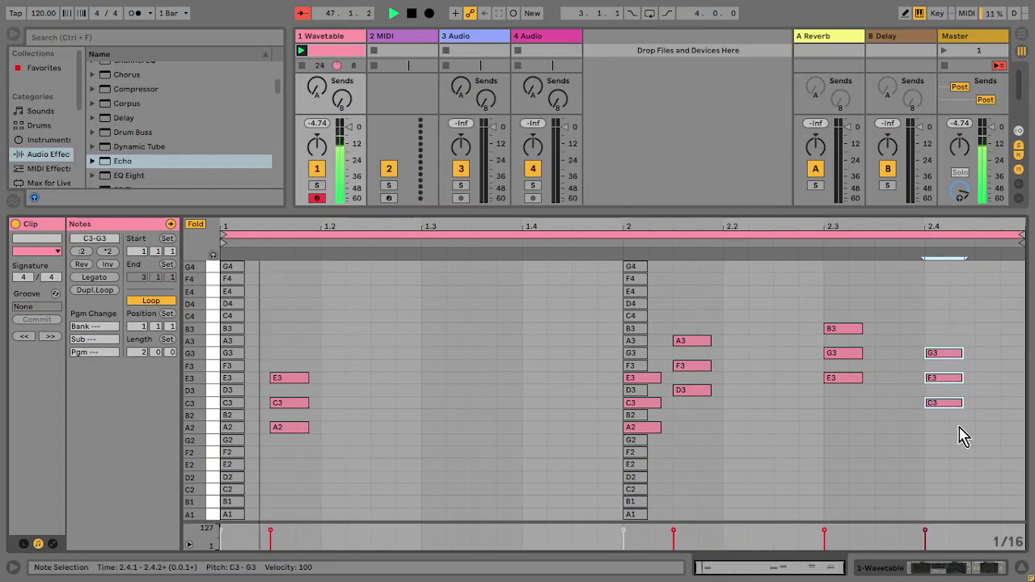
key("Right")
key("Right")
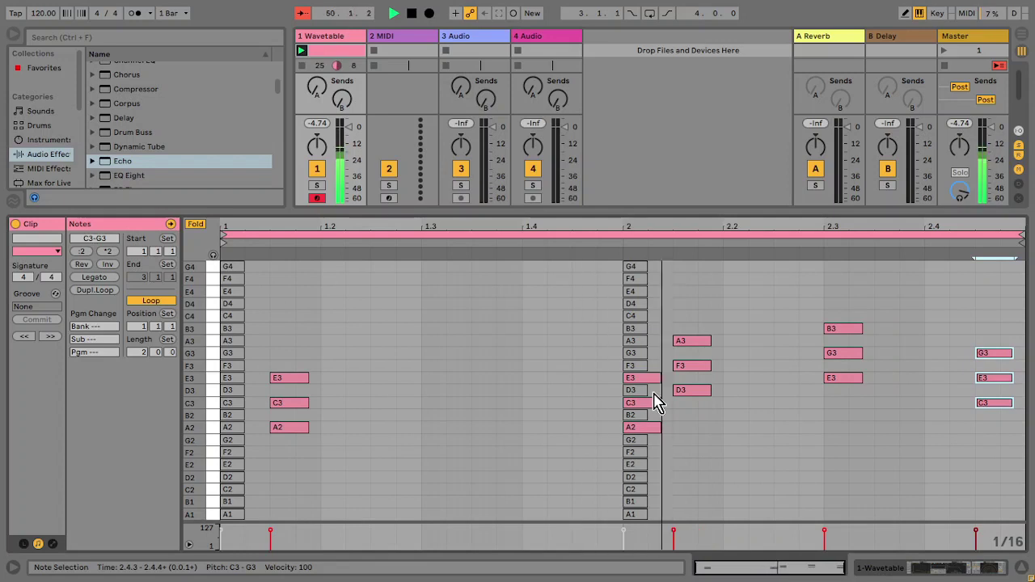
Lower the velocity of every chord except the one at 2.1.1 to 30.
left_click_drag(336, 456, 280, 347)
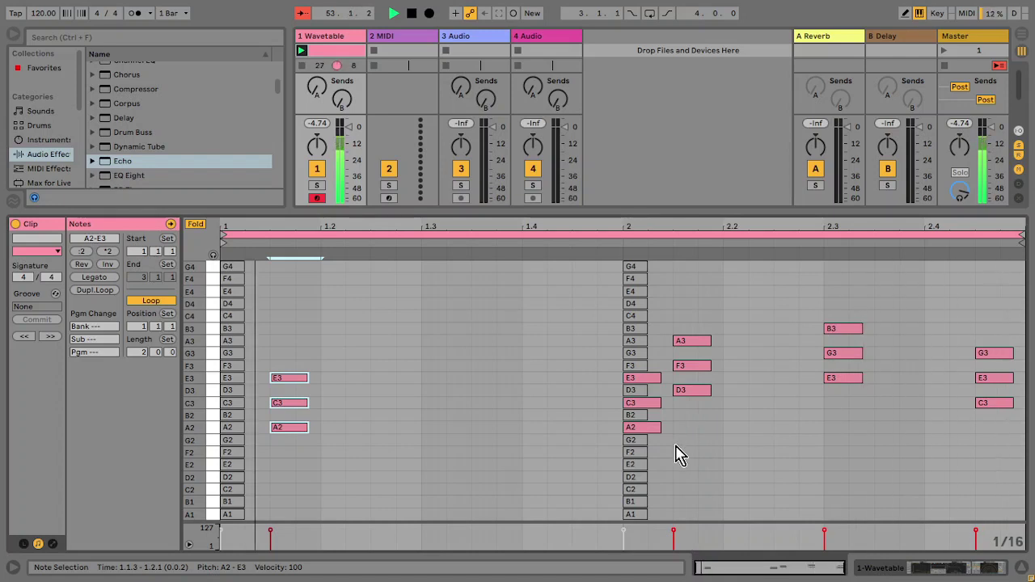
left_click_drag(683, 453, 1019, 322)
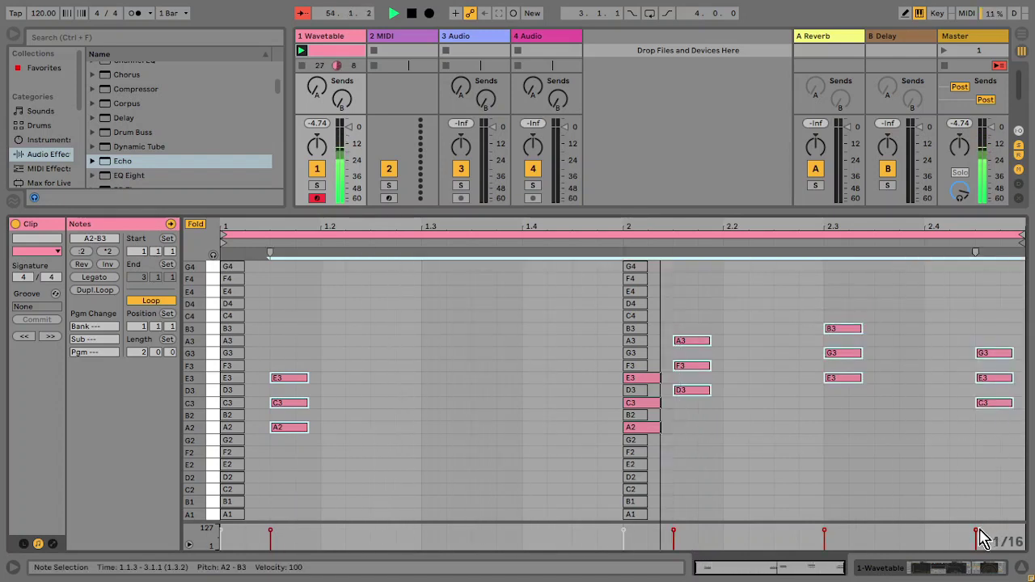
left_click_drag(977, 540, 979, 554)
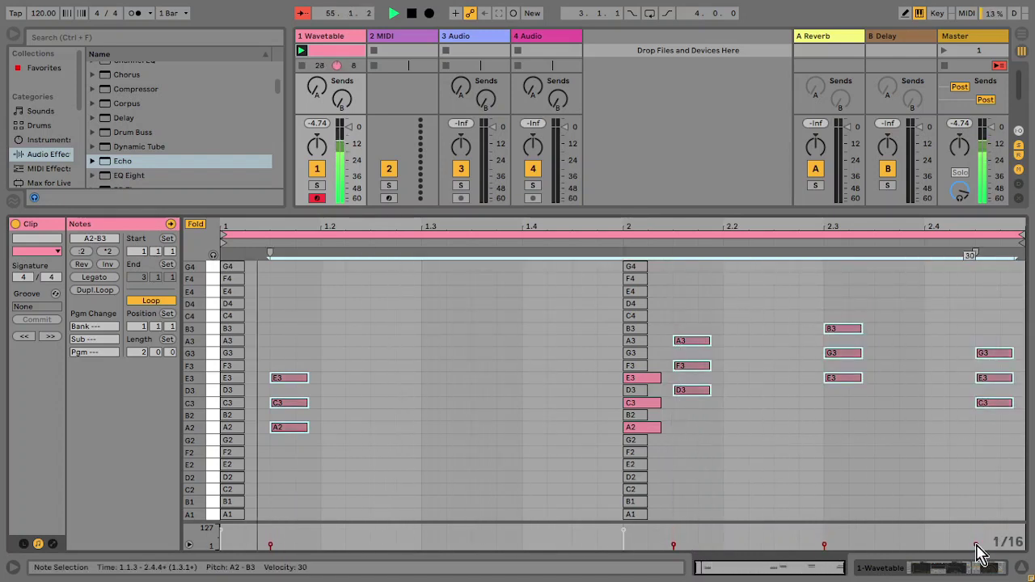
Set Wavetable's oscillator 1 to the Sub 2 wavetable with its position at 24%.
key("shift+Tab")
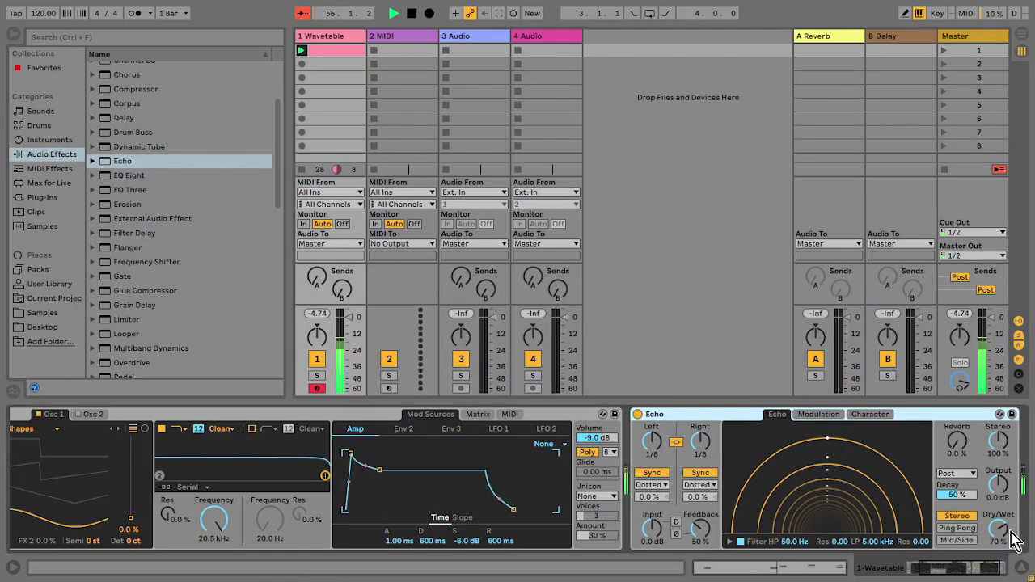
left_click_drag(981, 571, 938, 568)
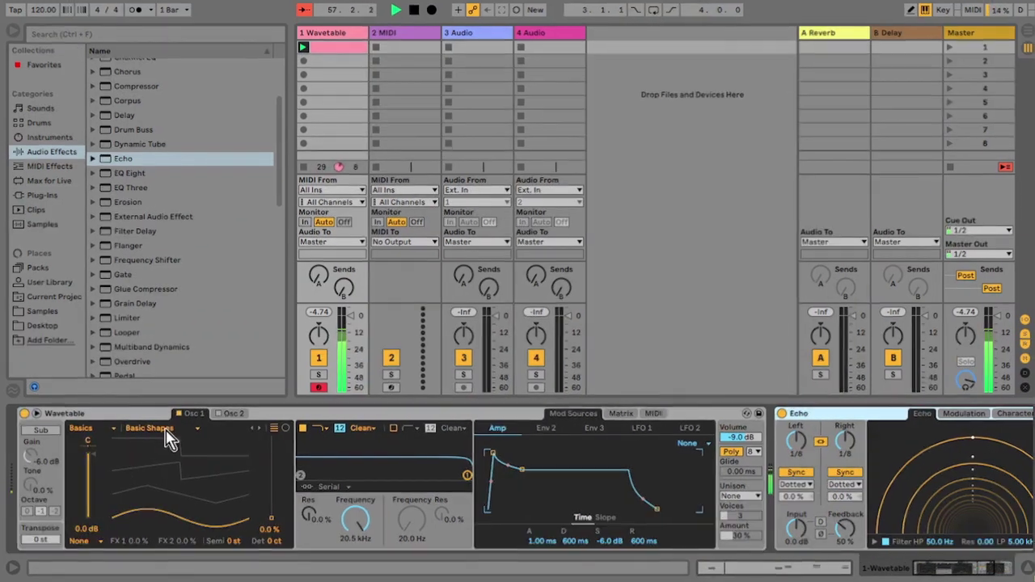
left_click(180, 431)
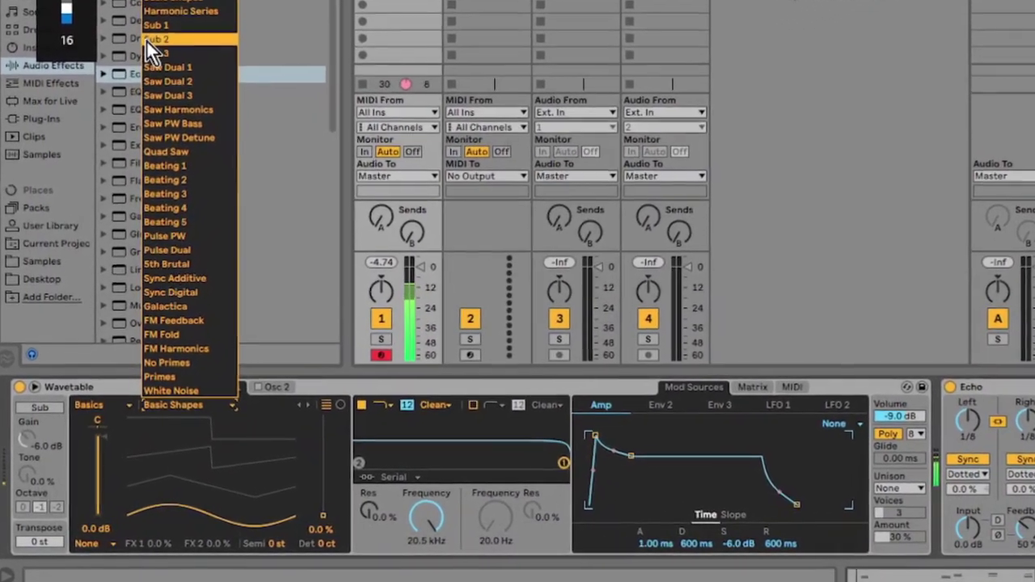
left_click(148, 40)
left_click_drag(340, 513, 339, 465)
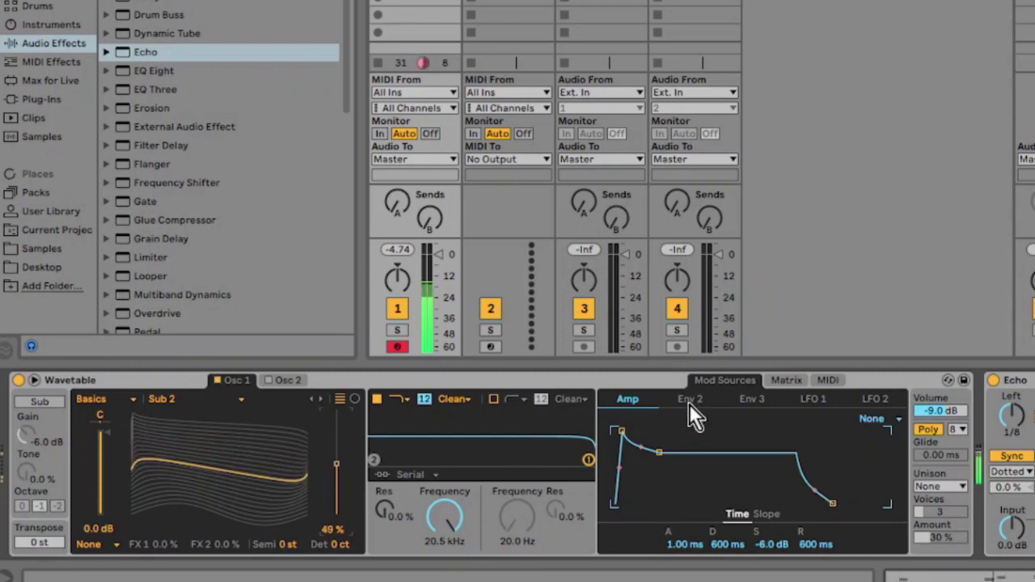
left_click_drag(339, 466, 348, 486)
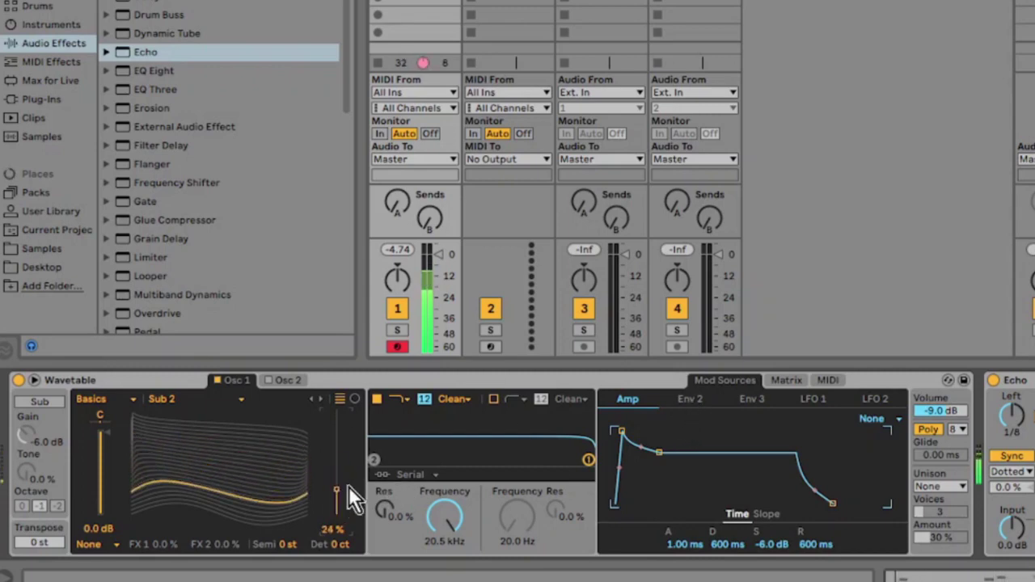
Modulate the oscillator 1 position with Env 2 at 64 and with note velocity at 53.
left_click(687, 400)
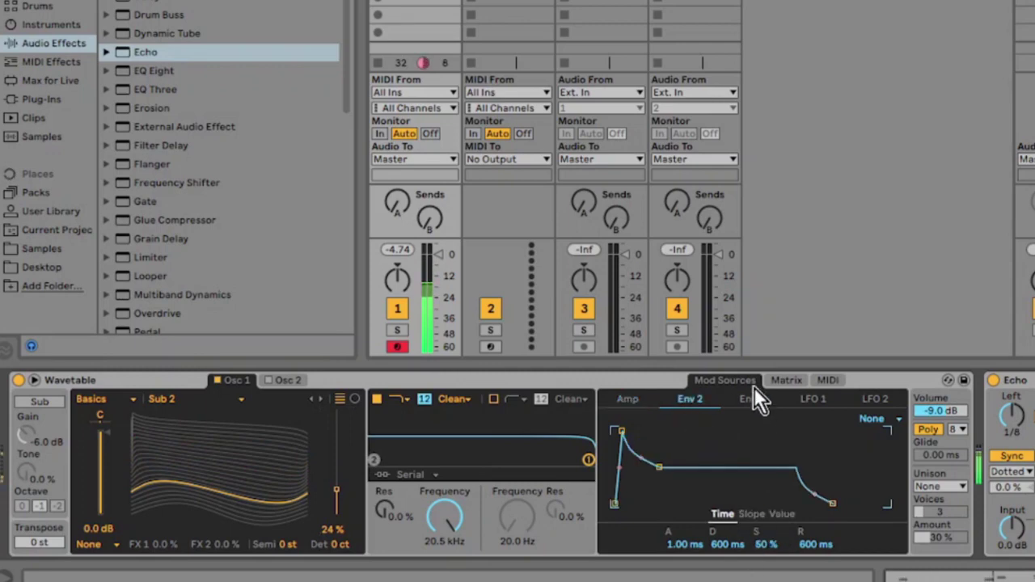
left_click(784, 381)
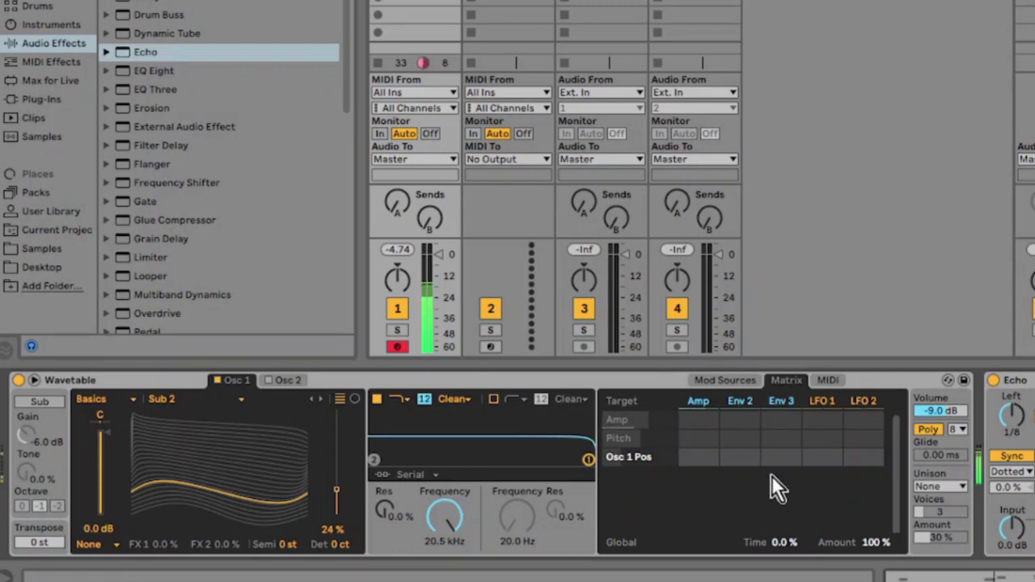
left_click_drag(743, 457, 743, 403)
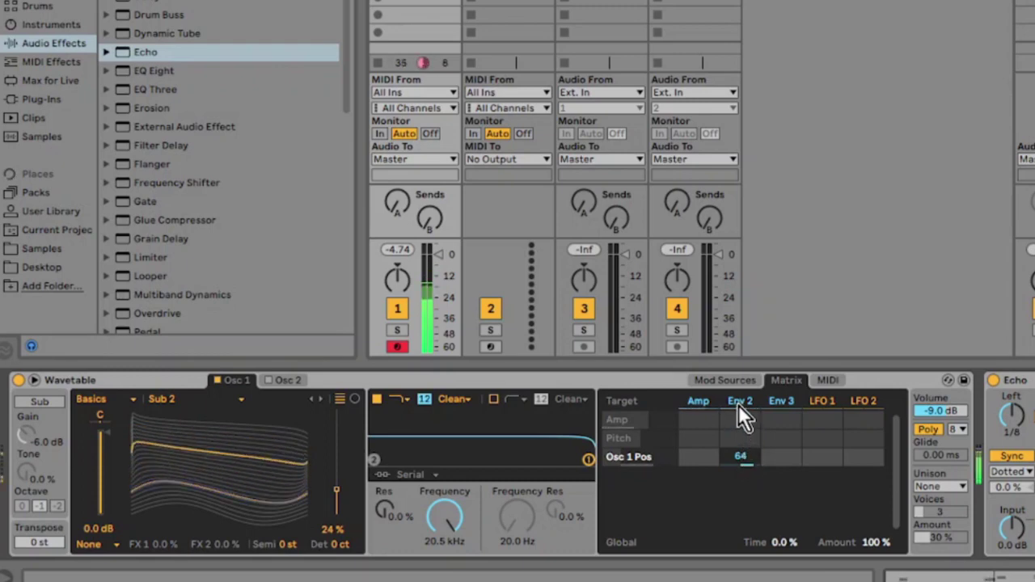
left_click(834, 380)
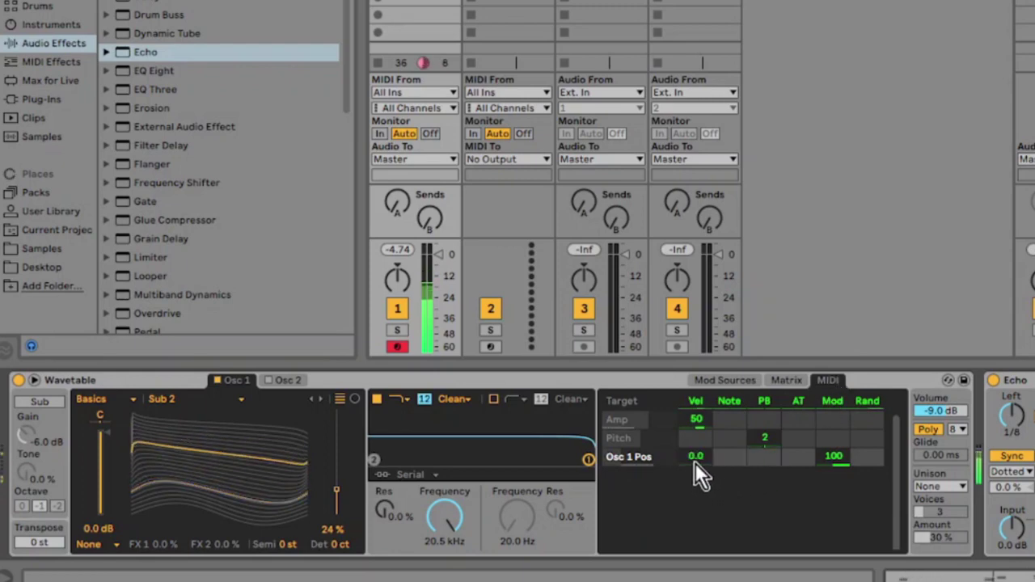
left_click_drag(694, 462, 695, 449)
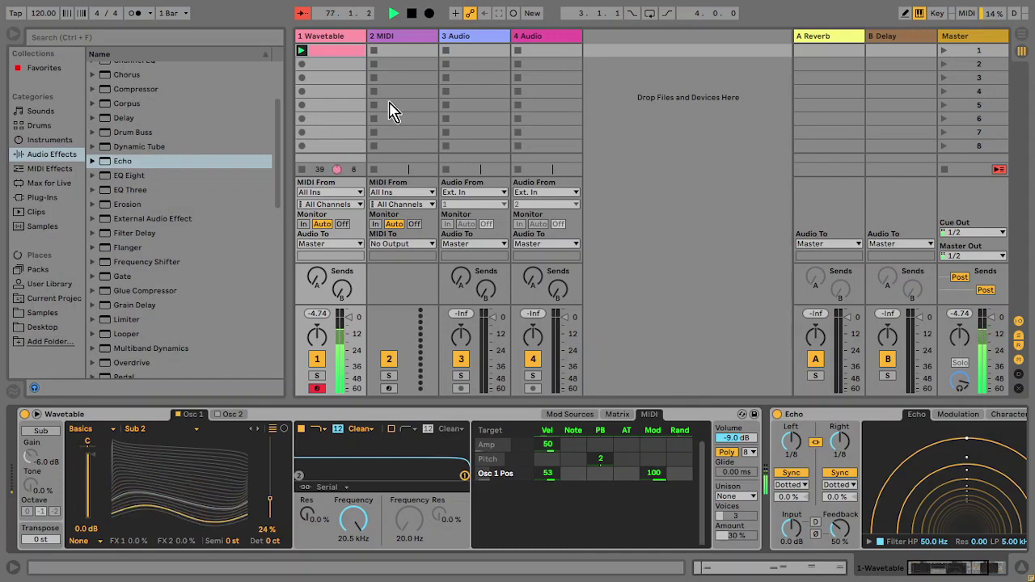
Transpose oscillator 1 down to -12 semitones.
double_click(341, 53)
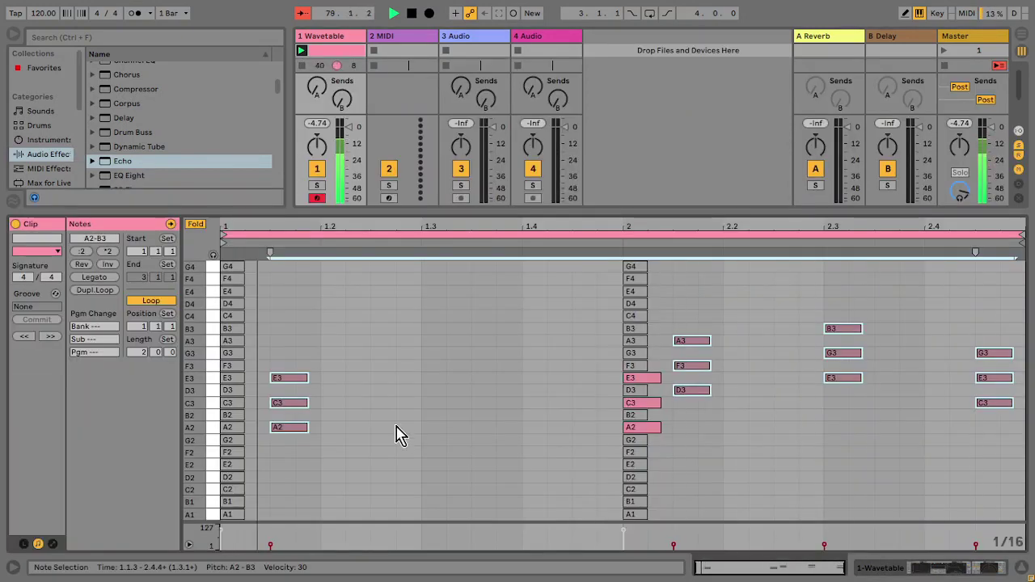
key("shift+Tab")
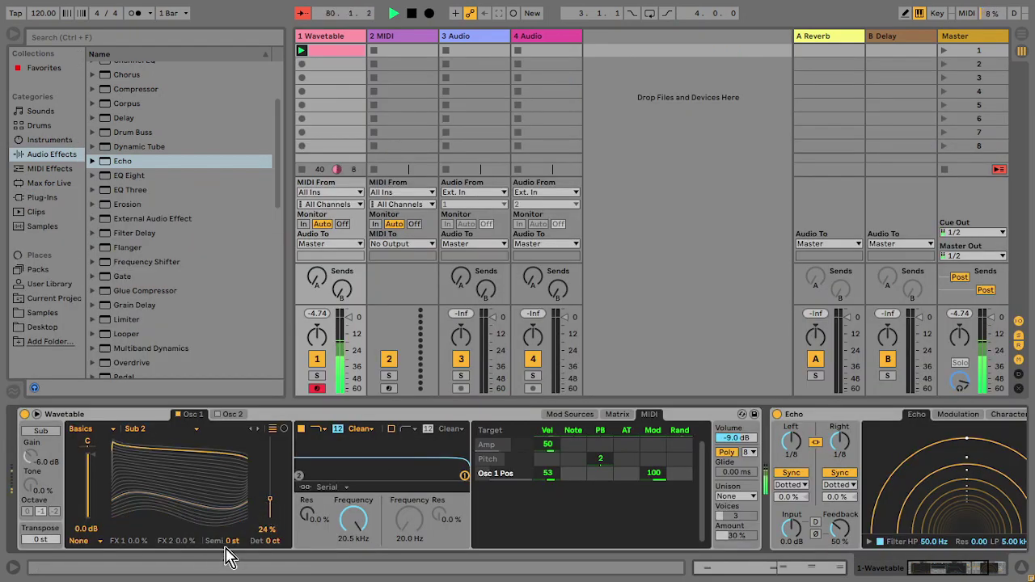
left_click_drag(231, 542, 231, 567)
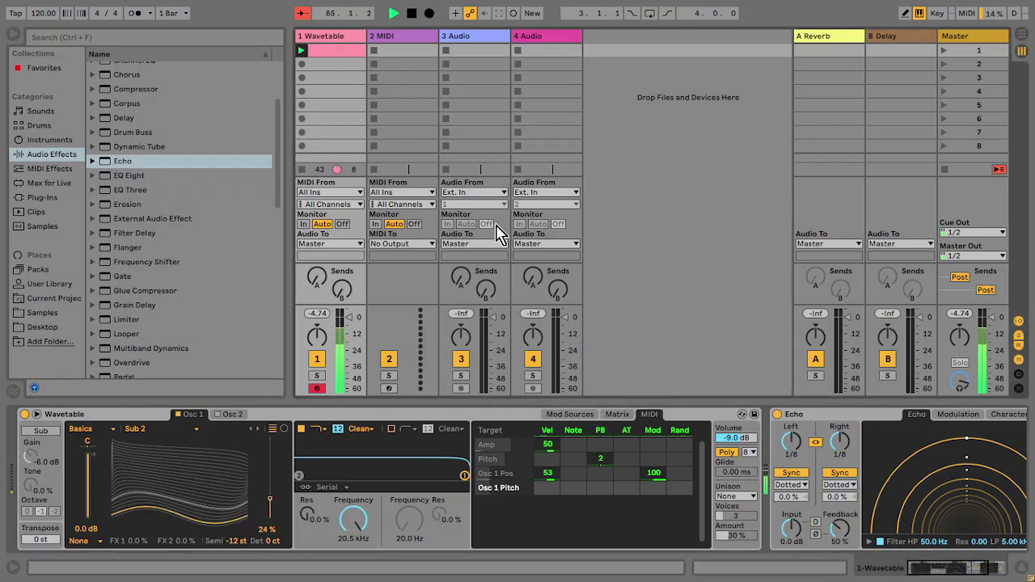
Slightly lower the velocity of the A2, C3, E3 chord at 2.1.1 in the clip.
key("shift+Tab")
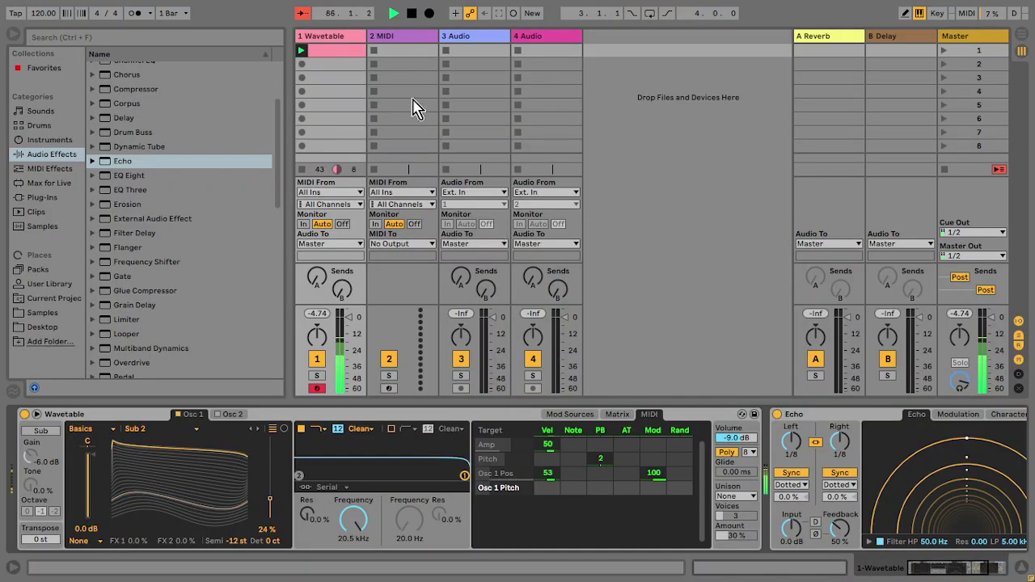
left_click(354, 54)
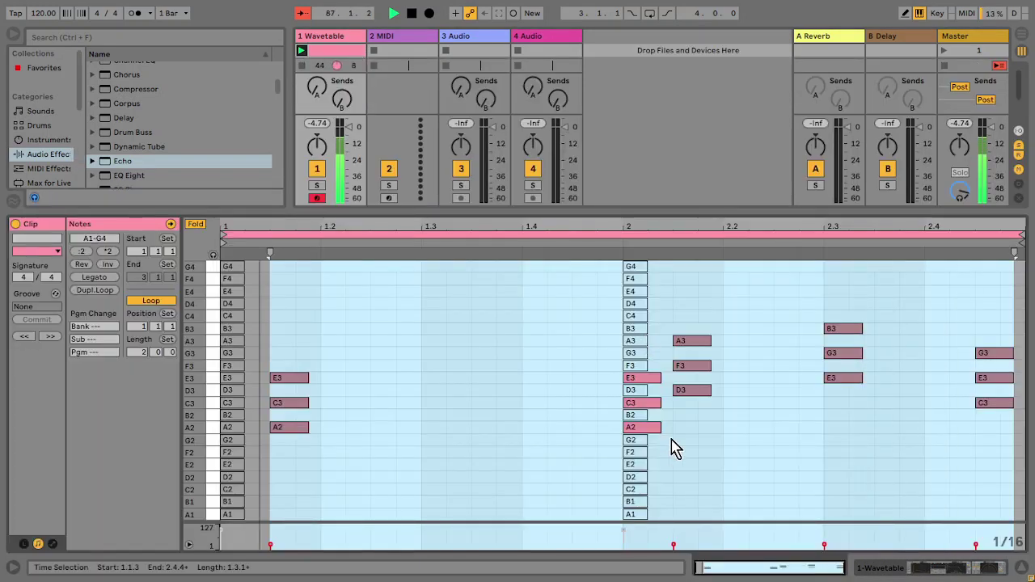
left_click_drag(670, 445, 654, 379)
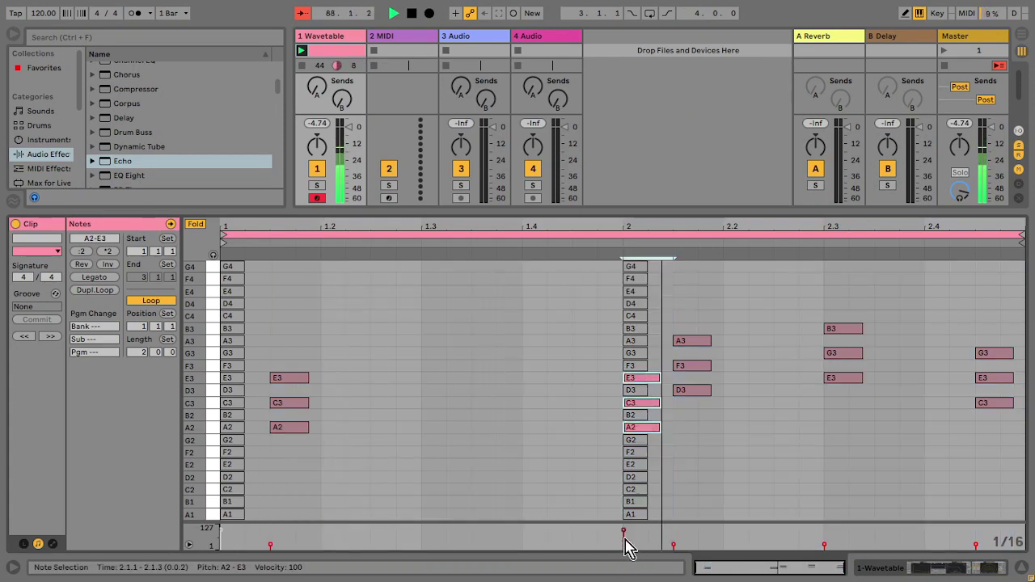
mouse_move(624, 537)
left_mouse_down()
mouse_move(624, 552)
mouse_move(625, 535)
left_mouse_up()
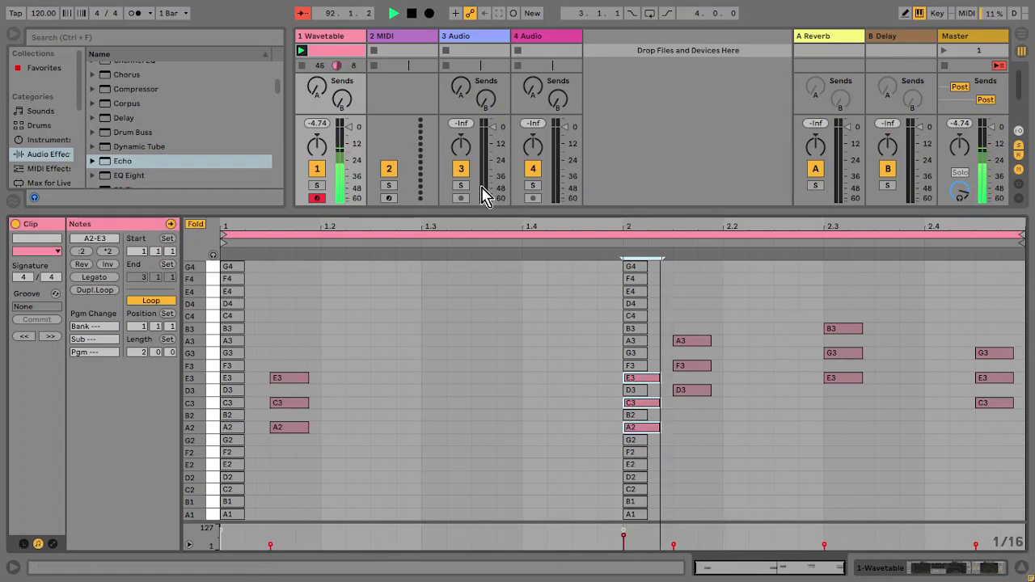
Switch Wavetable's filter 1 to the SMP circuit with 4.88 dB of drive and lower the instrument volume to -15 dB.
key("shift+Tab")
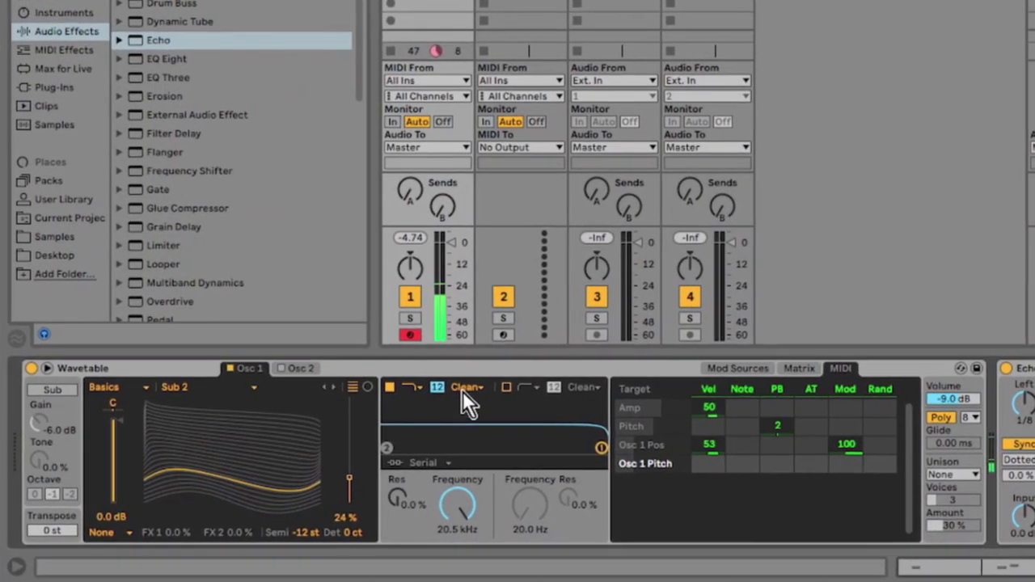
left_click(463, 393)
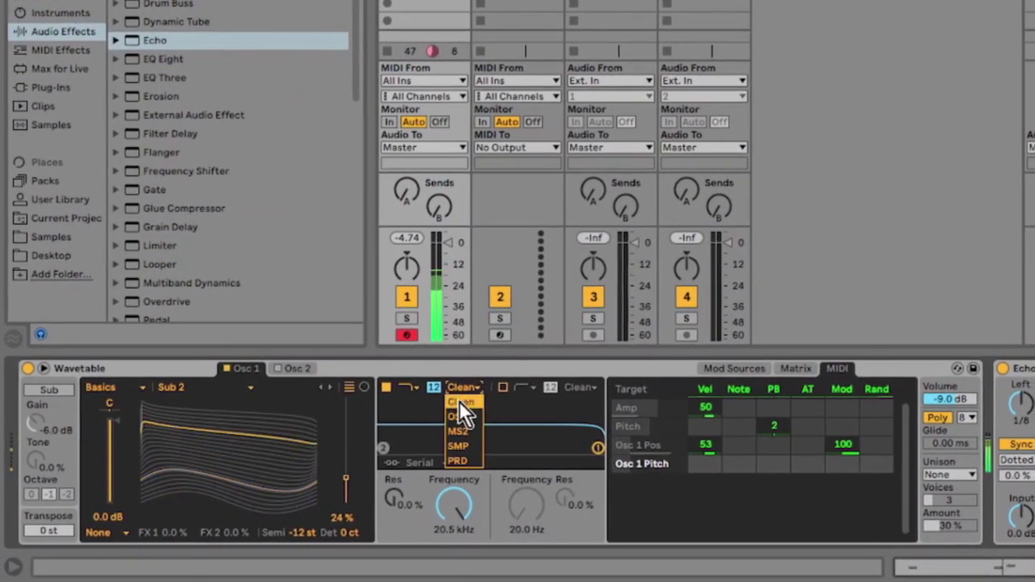
left_click(457, 446)
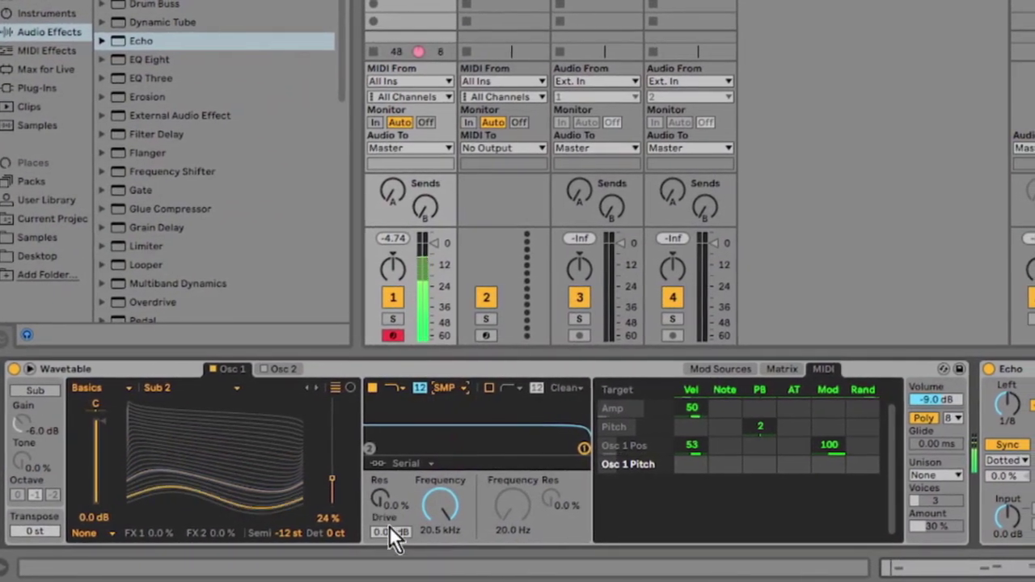
left_click_drag(395, 533, 395, 514)
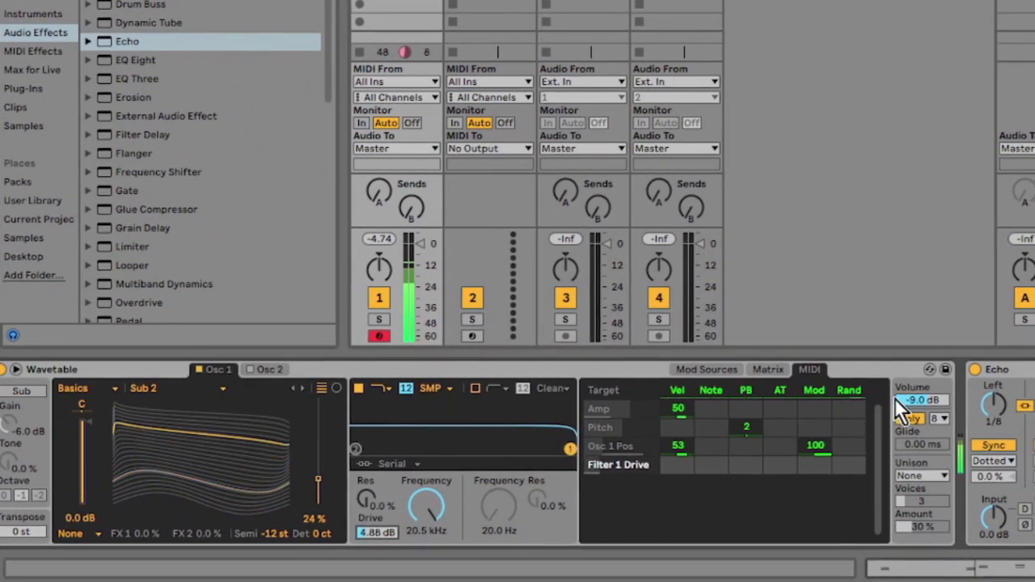
left_click_drag(924, 399, 920, 406)
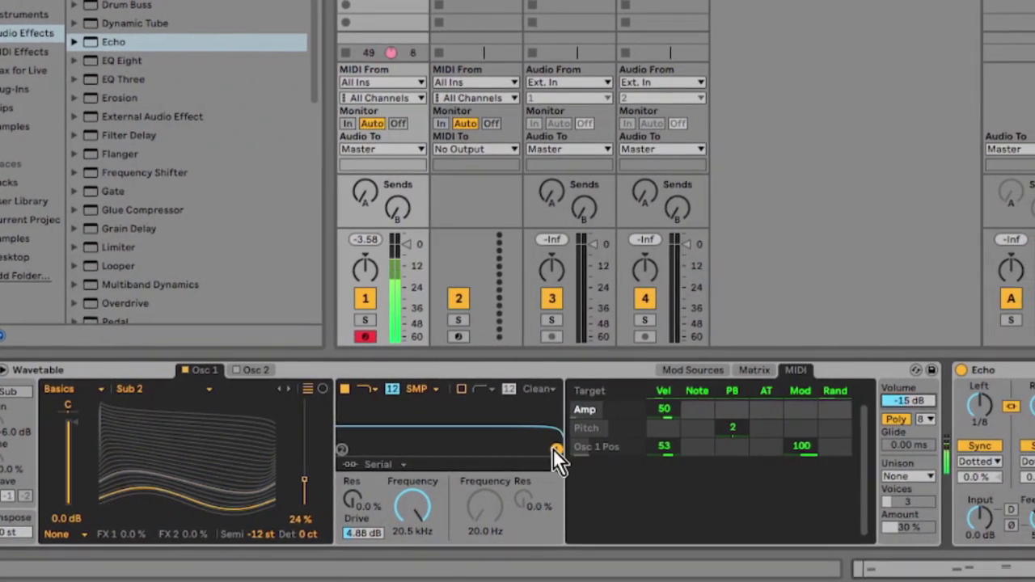
Set filter 1 to 1.73 kHz with 34% resonance and modulate its frequency with LFO 1 at 16.
left_click_drag(555, 448, 442, 438)
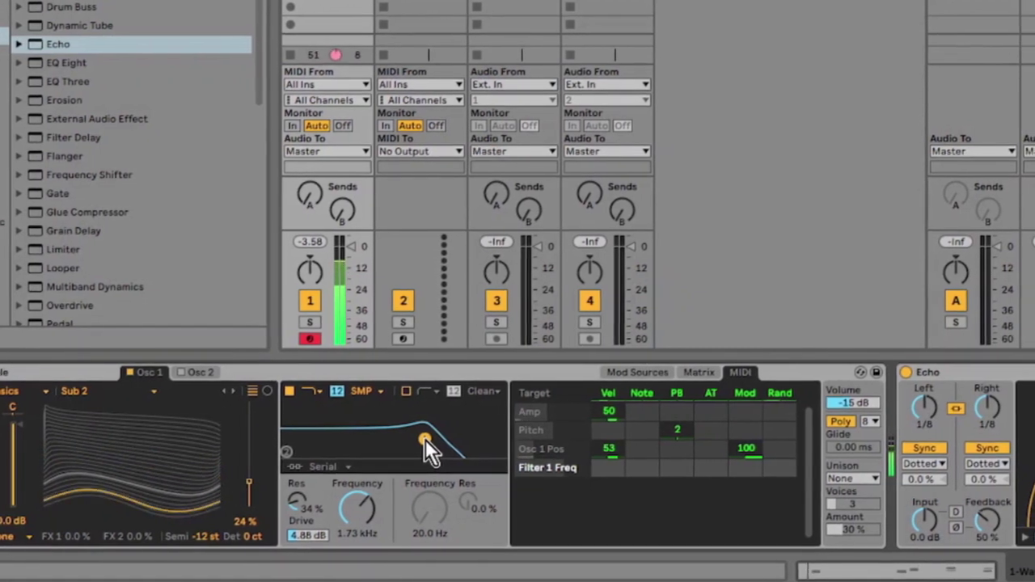
left_click(684, 372)
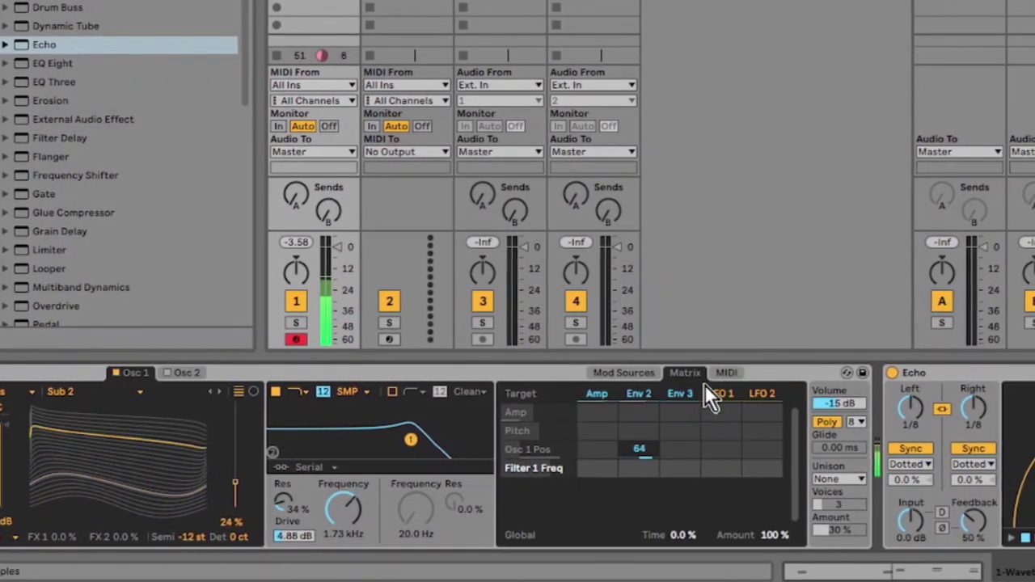
left_click_drag(713, 471, 714, 458)
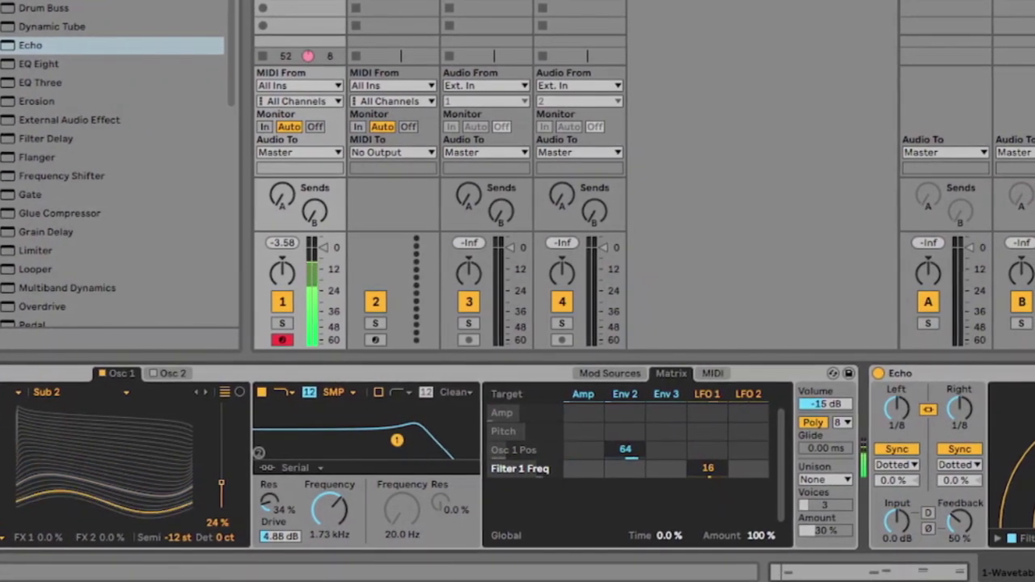
Set LFO 1's amount to 81% and its rate to 0.18 Hz.
left_click(709, 394)
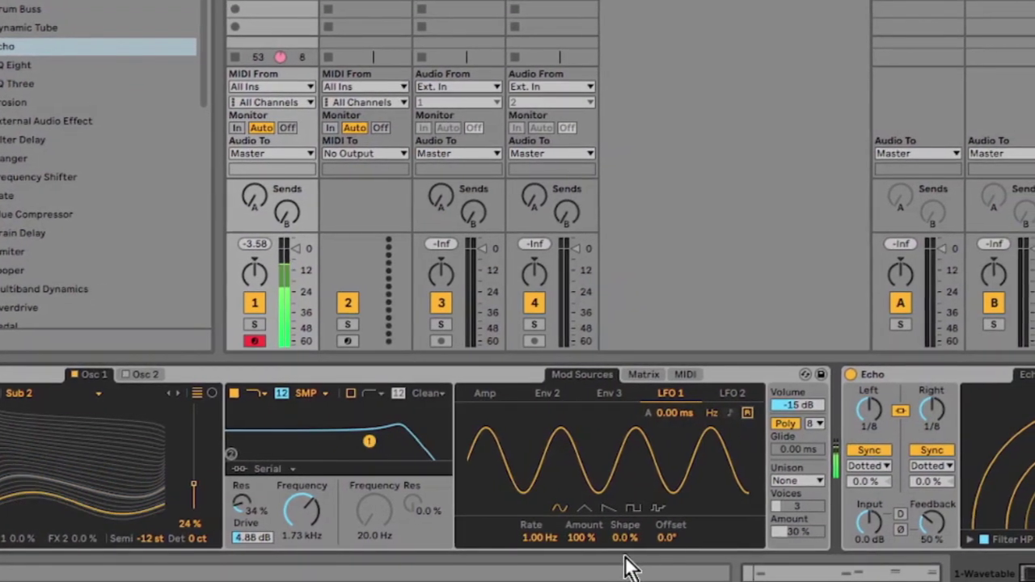
left_click_drag(591, 537, 587, 540)
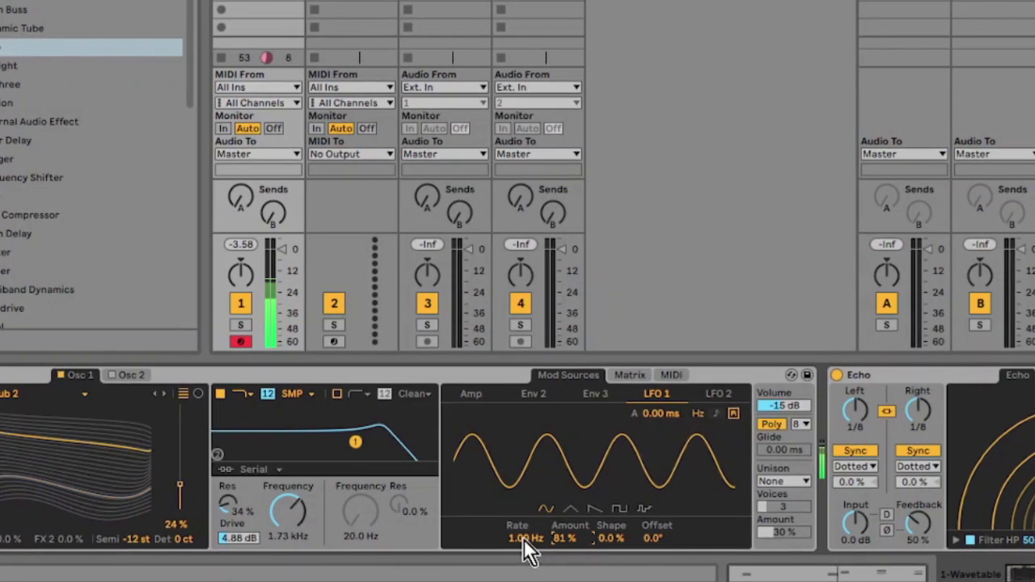
left_click_drag(524, 539, 518, 566)
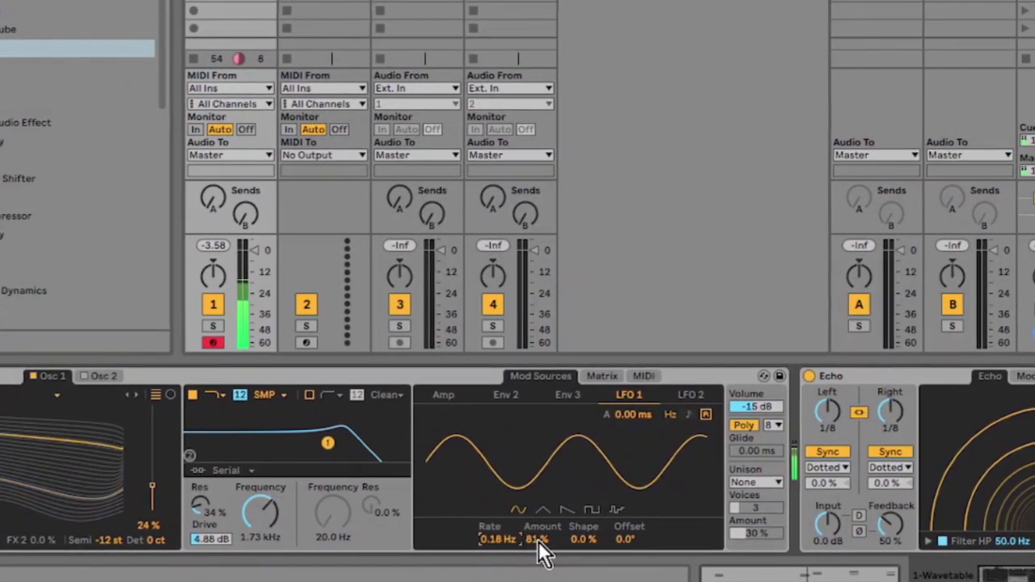
Raise Echo's reverb amount to about 62%.
left_click_drag(1005, 576, 1027, 577)
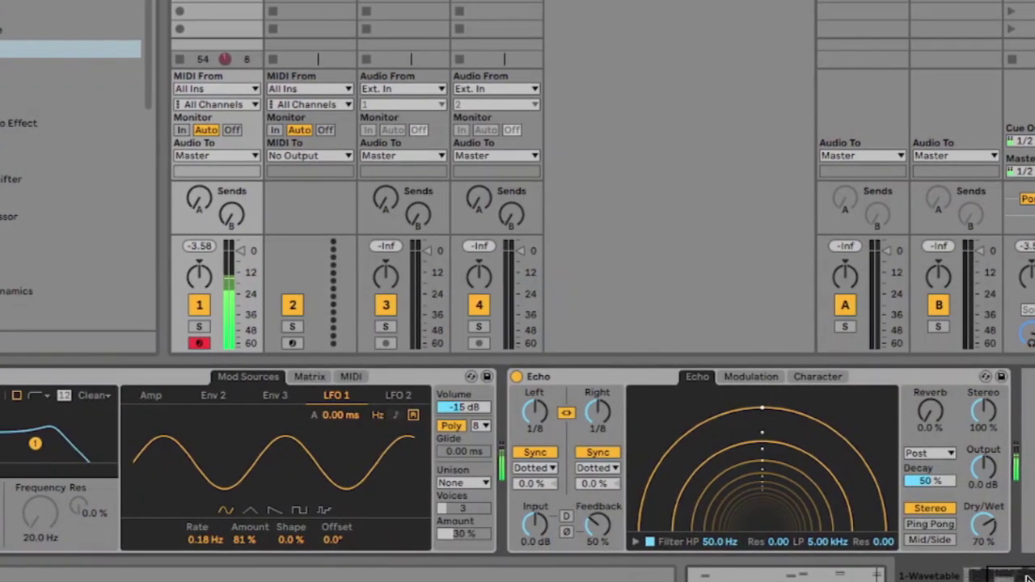
left_click_drag(934, 414, 935, 380)
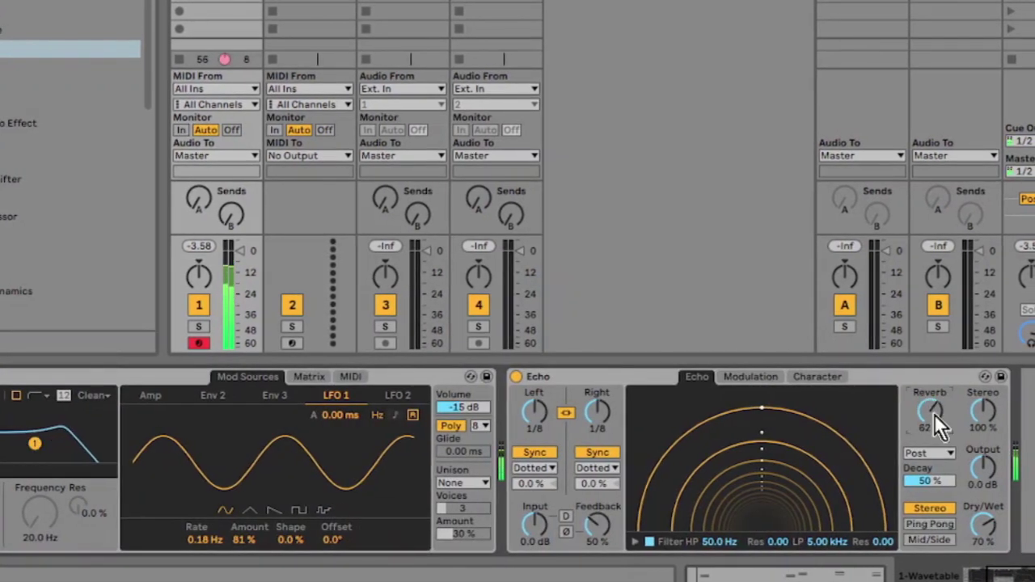
Set Echo's high-pass filter to 183 Hz, with its reverb amount at 55% and reverb decay at 80%.
left_click_drag(718, 542, 718, 526)
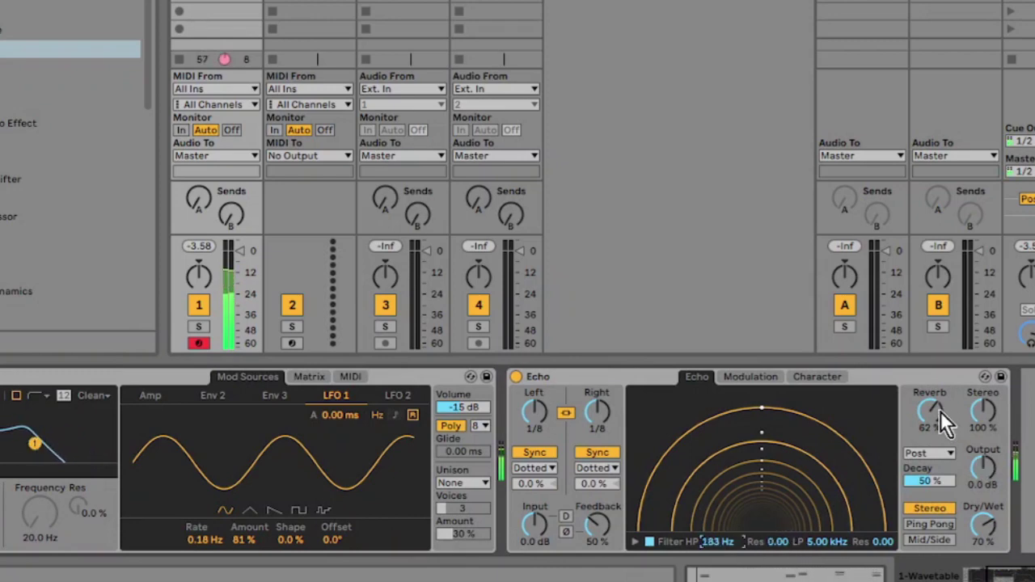
left_click_drag(936, 411, 936, 392)
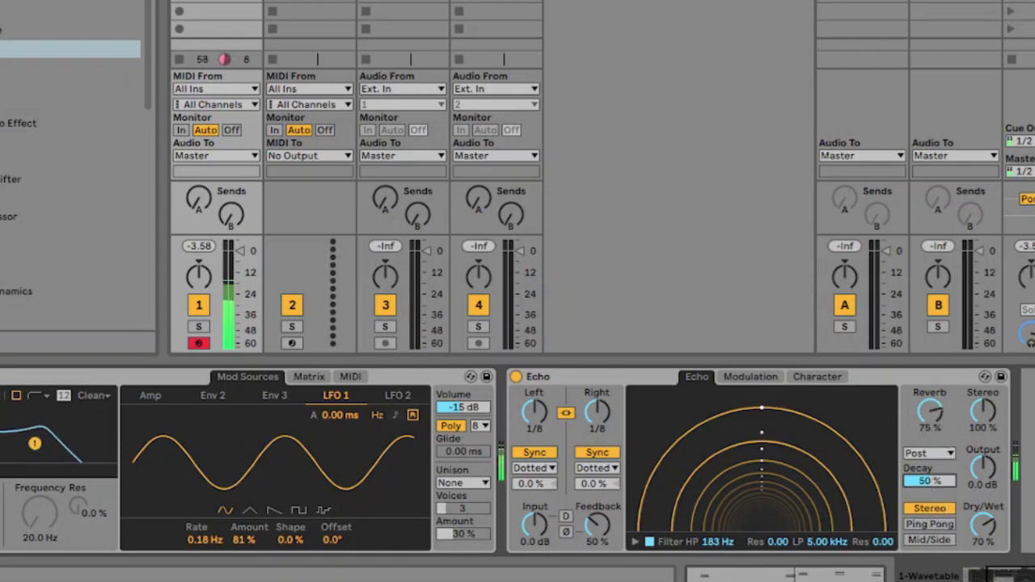
scroll(935, 422, "down", 10)
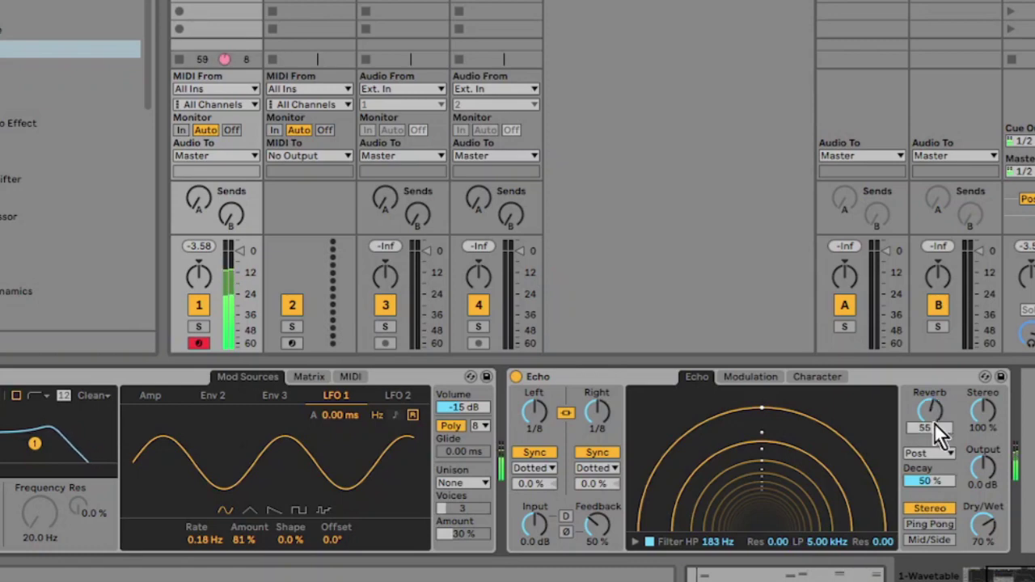
left_click_drag(927, 489, 927, 464)
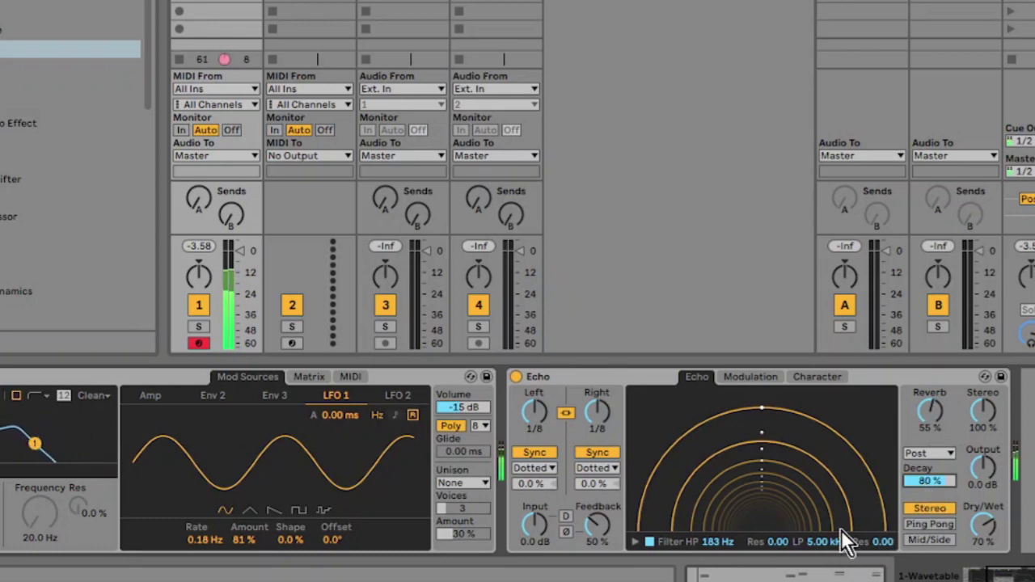
Open Echo's low-pass filter to 20 kHz, set its dry/wet to 56% and switch it to Ping Pong mode.
left_click_drag(828, 540, 828, 494)
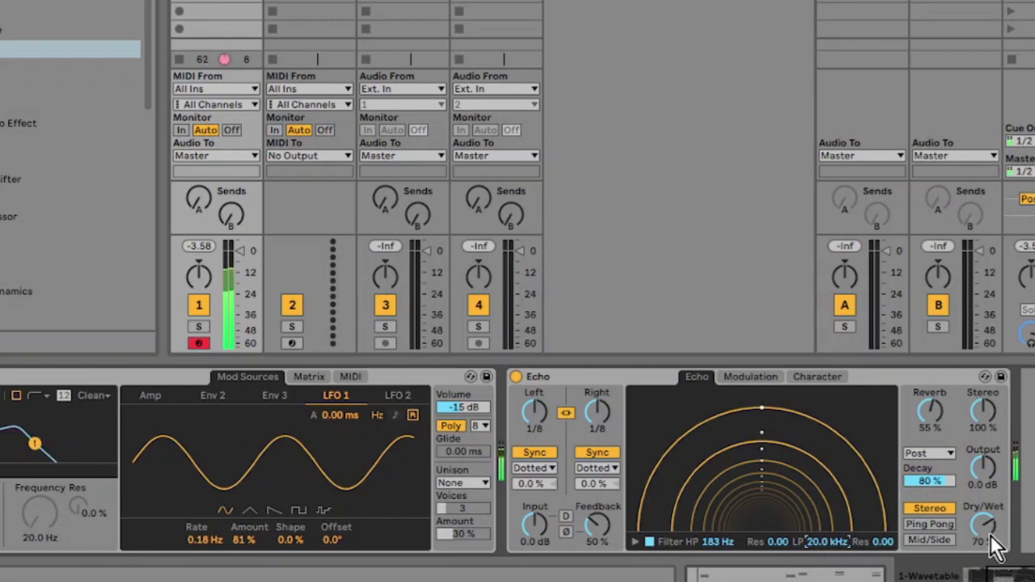
left_click_drag(990, 535, 990, 547)
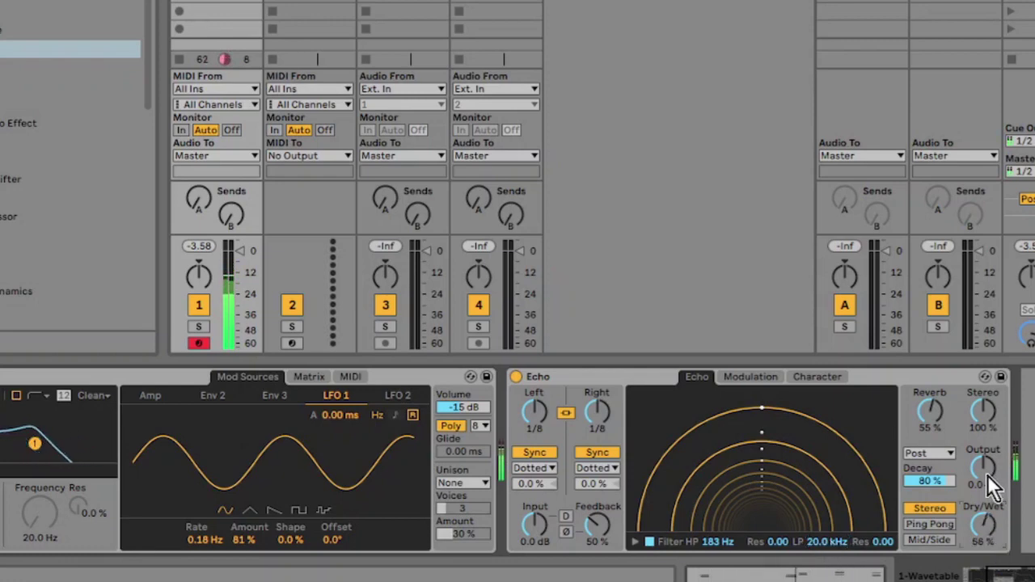
left_click(926, 524)
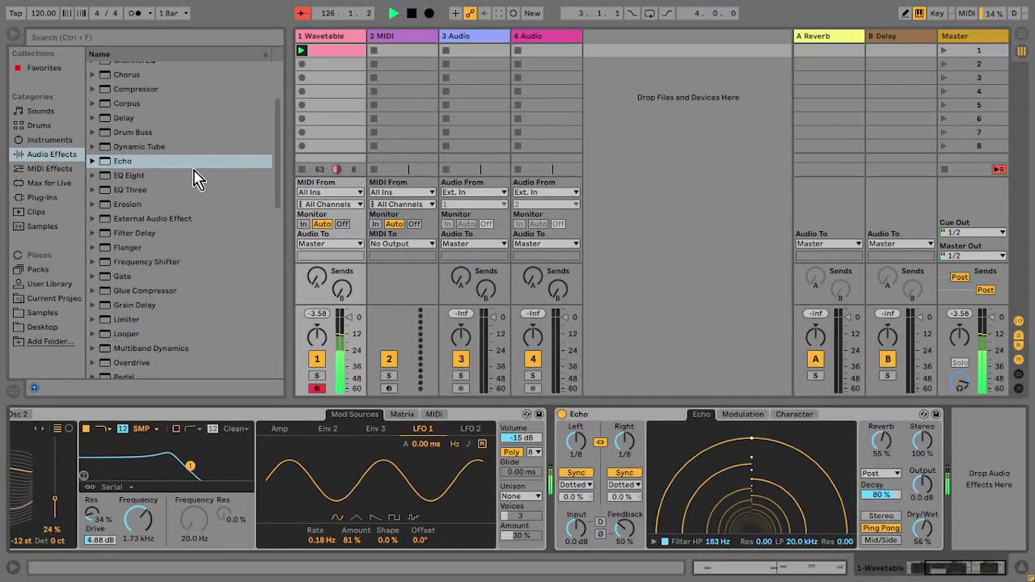
Add the OTT preset of Multiband Dynamics after Echo on the Wavetable track.
left_click_drag(280, 132, 288, 177)
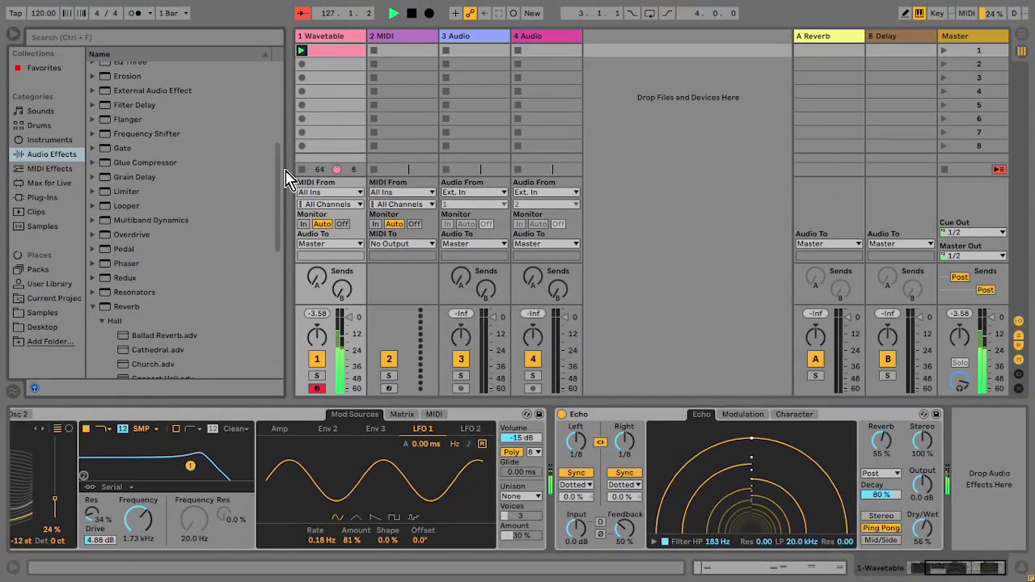
left_click(93, 220)
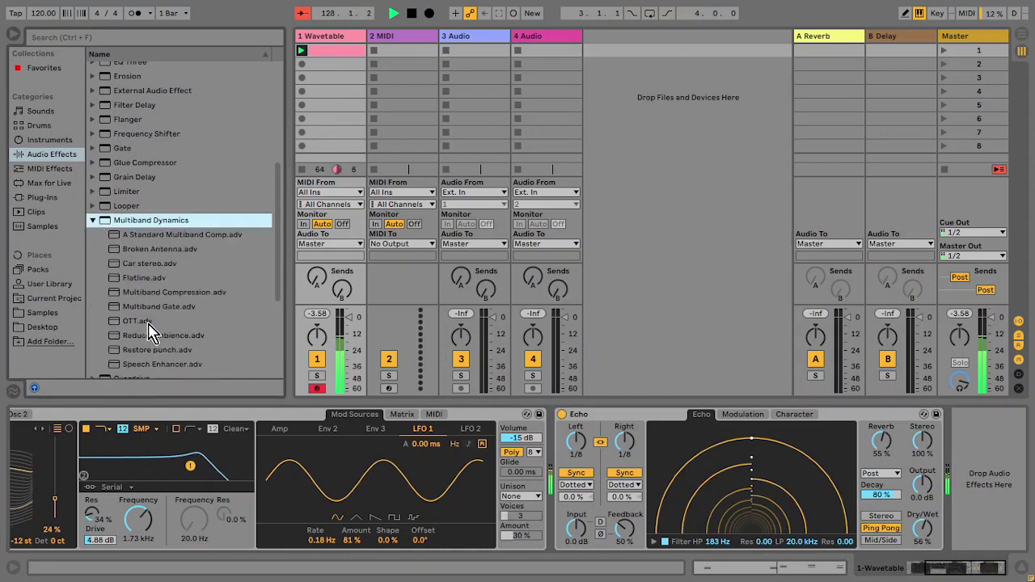
left_click_drag(147, 322, 813, 420)
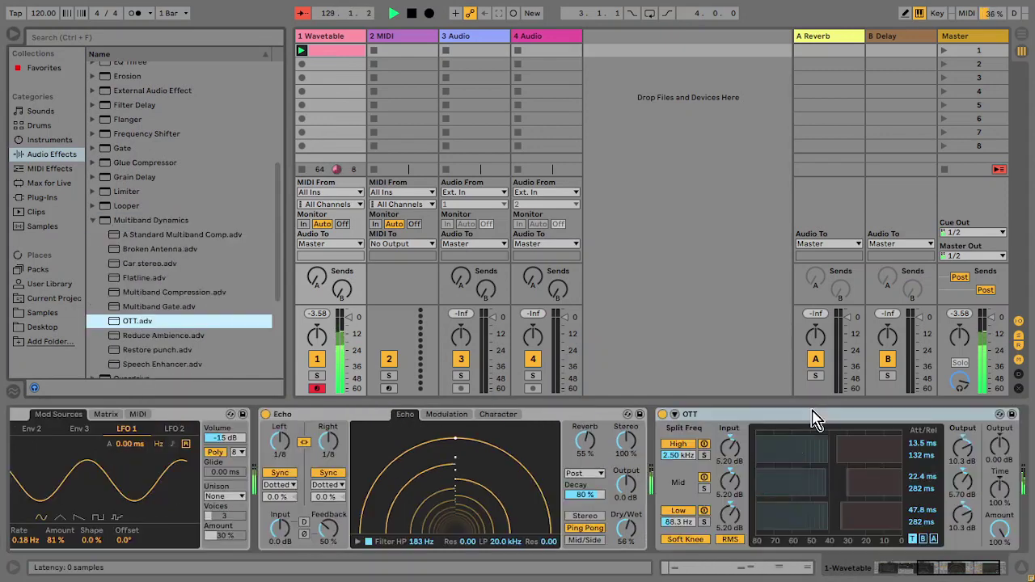
Set OTT's split frequencies to 3.91 kHz high and 300 Hz low, and its amount to 36%.
mouse_move(682, 455)
left_mouse_down()
mouse_move(681, 443)
mouse_move(686, 457)
left_mouse_up()
left_click_drag(686, 524, 673, 433)
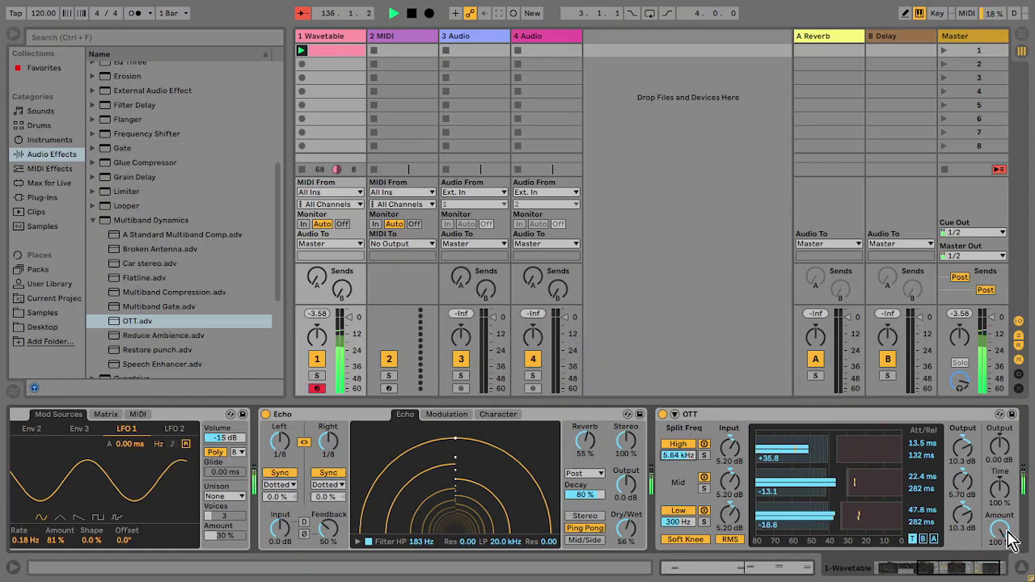
left_click_drag(1007, 532, 1007, 566)
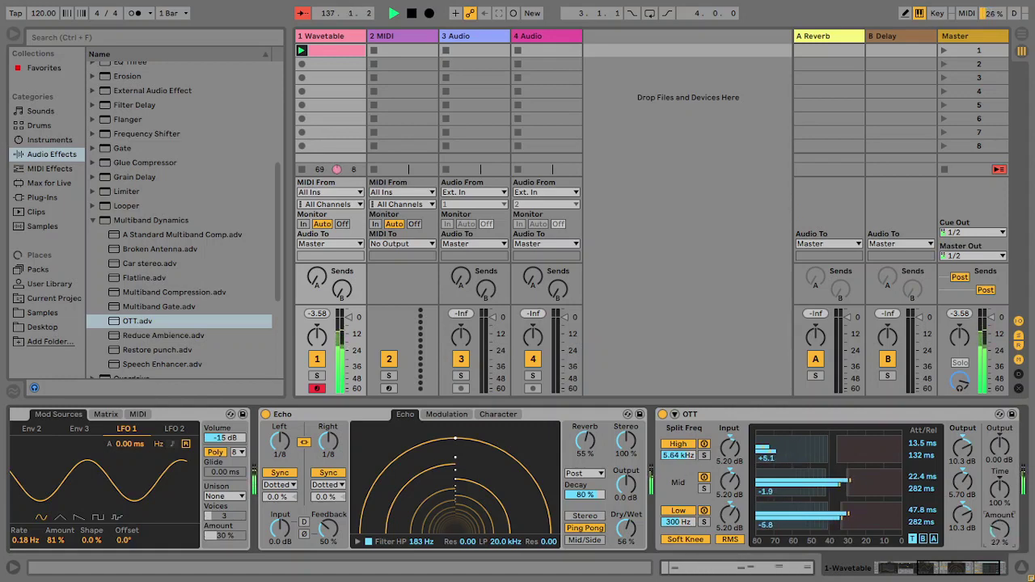
left_click_drag(677, 455, 678, 486)
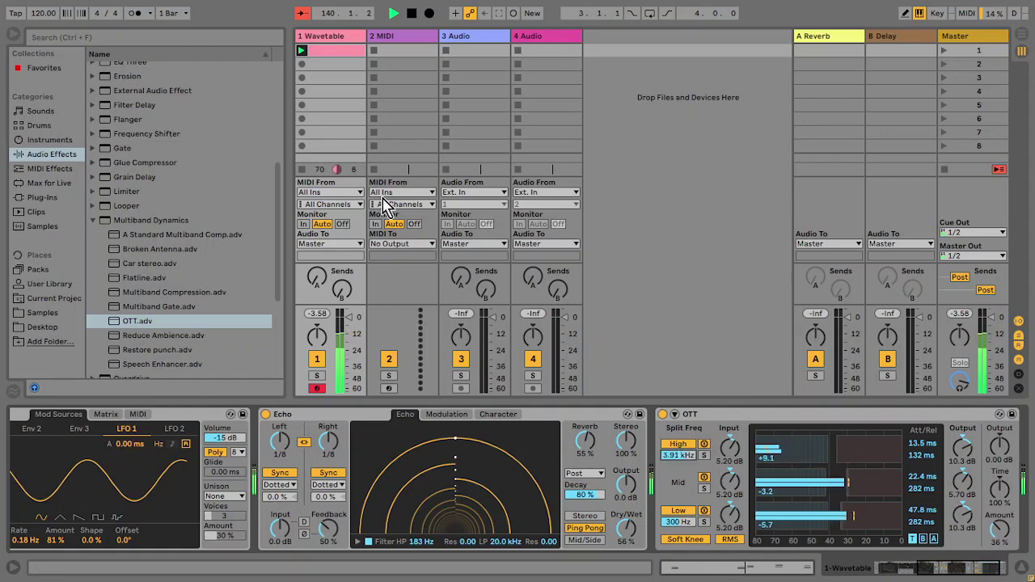
Set Wavetable's amp envelope release to 3.54 s and oscillator 1's semitone offset to -8 st.
left_click_drag(950, 574, 889, 572)
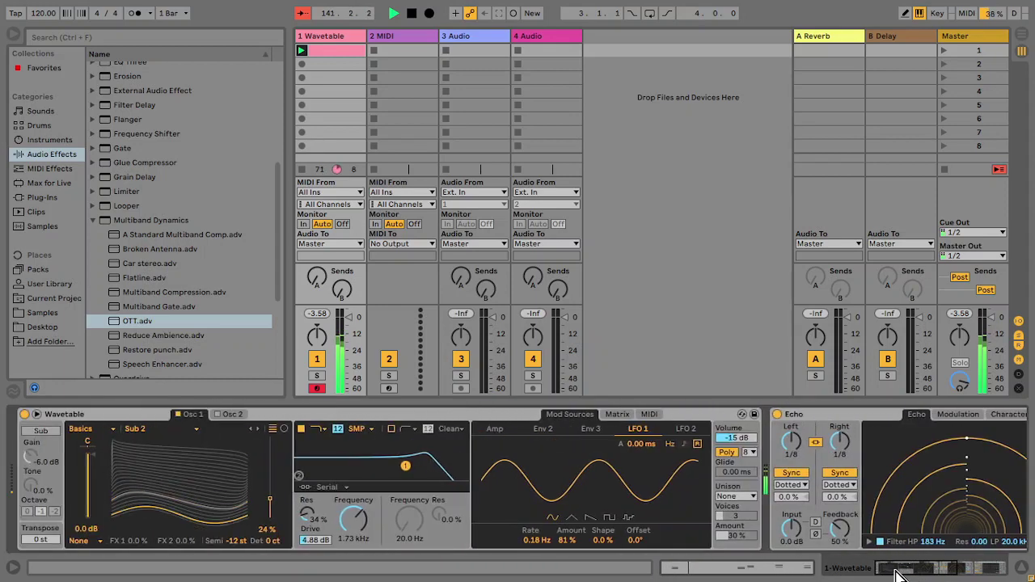
left_click(495, 430)
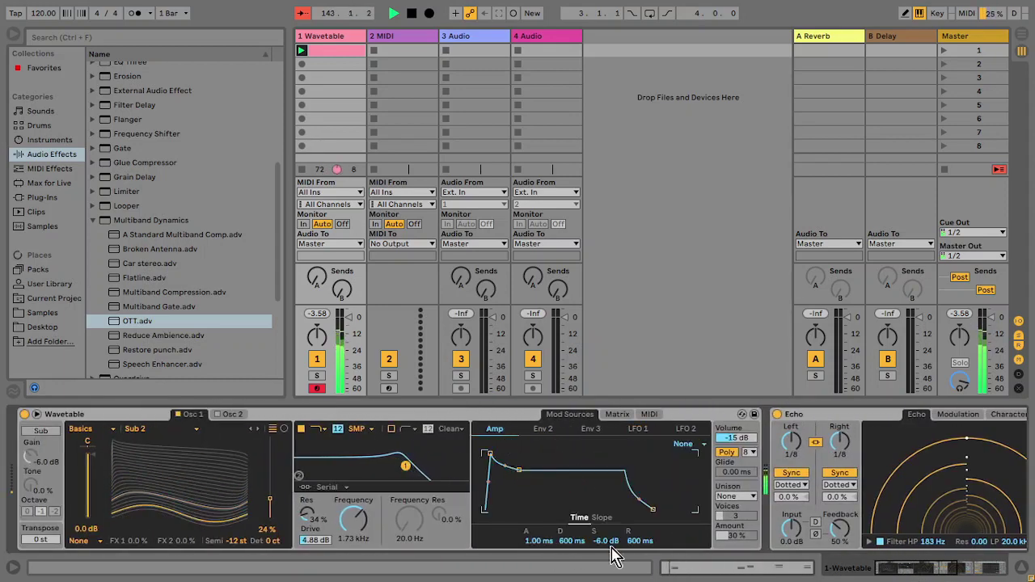
left_click_drag(639, 540, 638, 524)
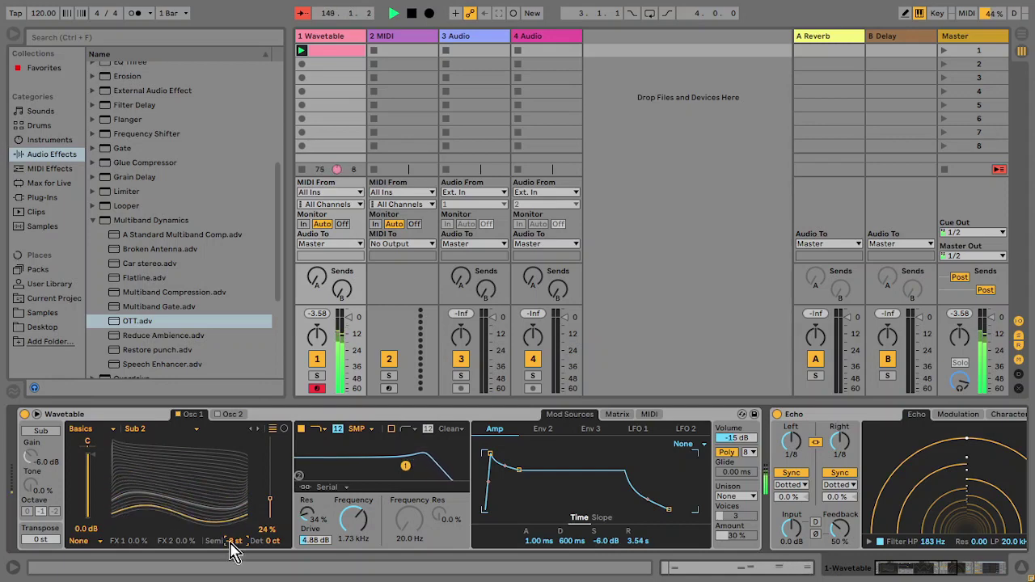
Lower Wavetable's filter 1 frequency to 486 Hz and set the amp envelope attack to 4.64 ms.
left_click_drag(356, 518, 356, 535)
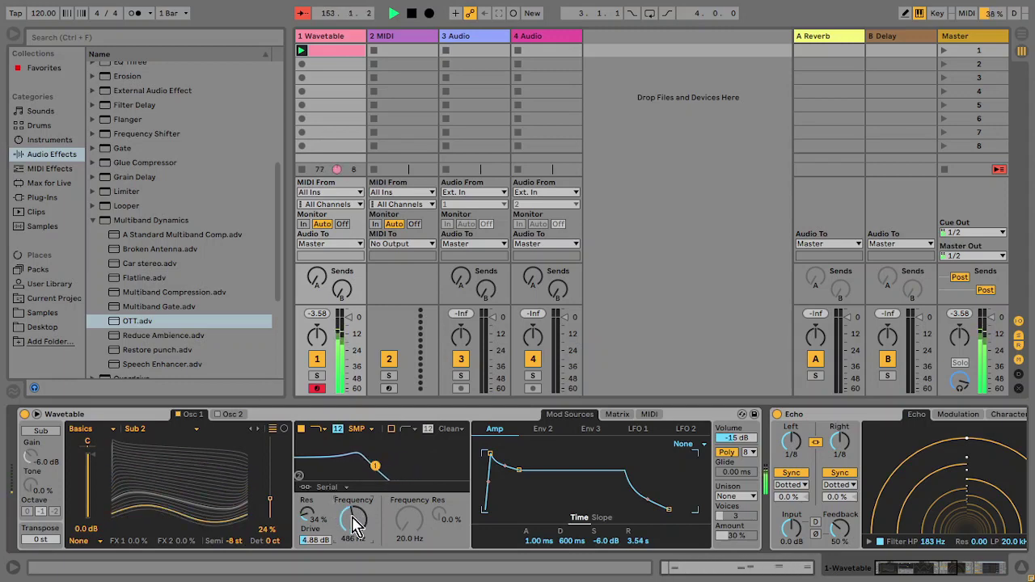
left_click(941, 572)
mouse_move(940, 573)
left_mouse_down()
mouse_move(974, 574)
mouse_move(946, 568)
left_mouse_up()
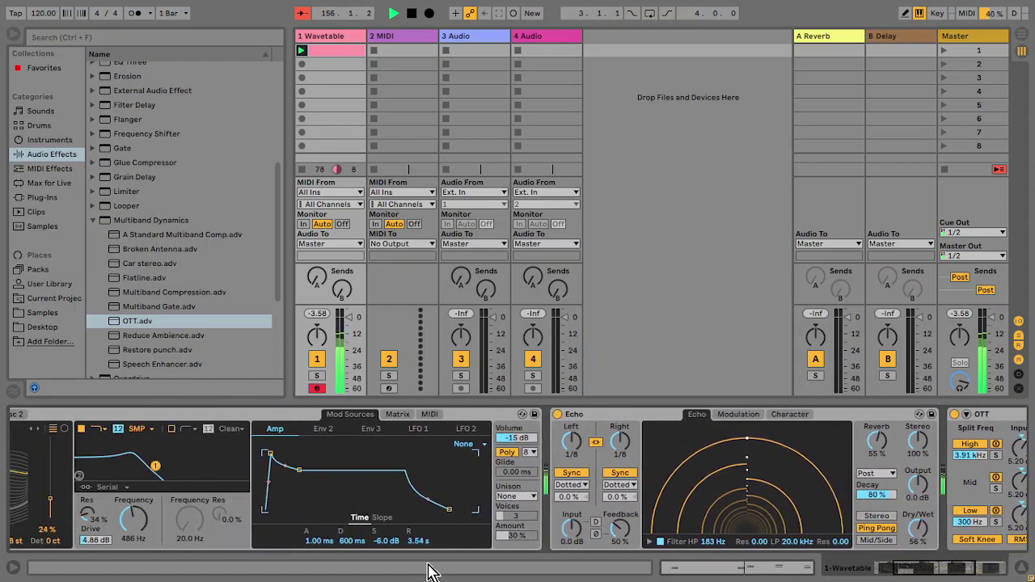
left_click_drag(270, 454, 273, 454)
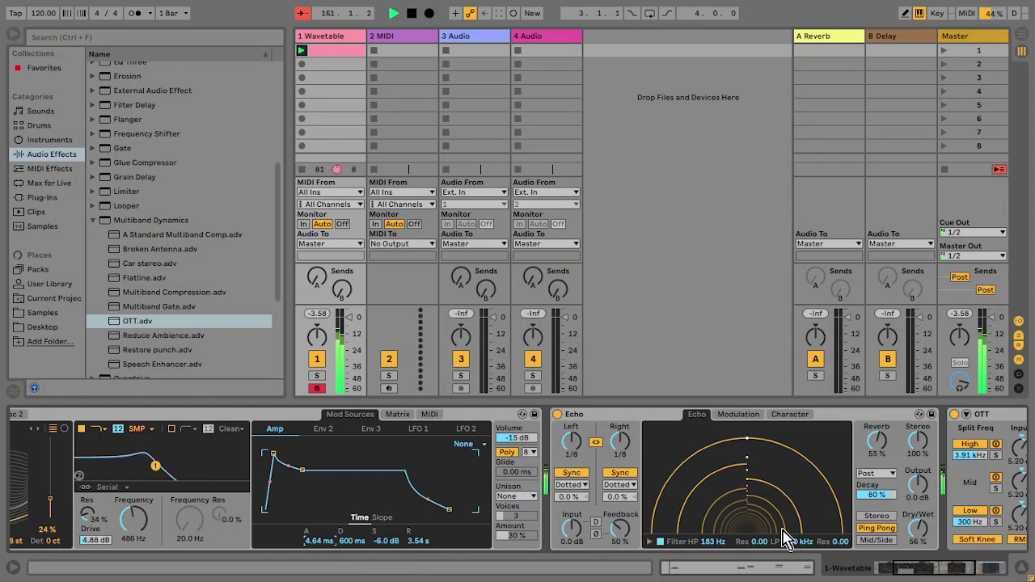
Try Echo's feedback at 135%, return it to 50%, and check the reverb placement options.
left_click_drag(619, 532, 620, 493)
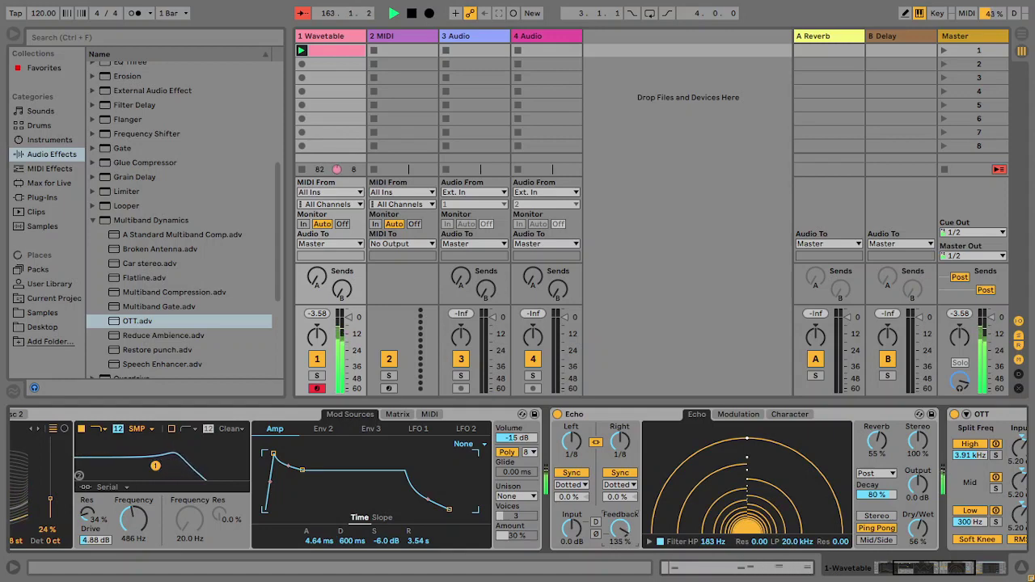
left_click_drag(619, 530, 620, 541)
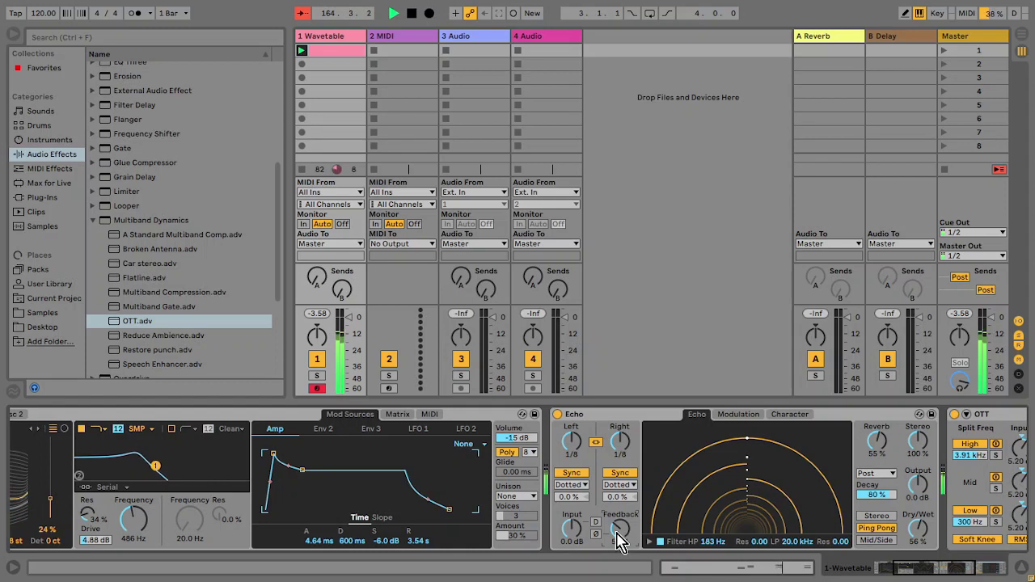
left_click(877, 475)
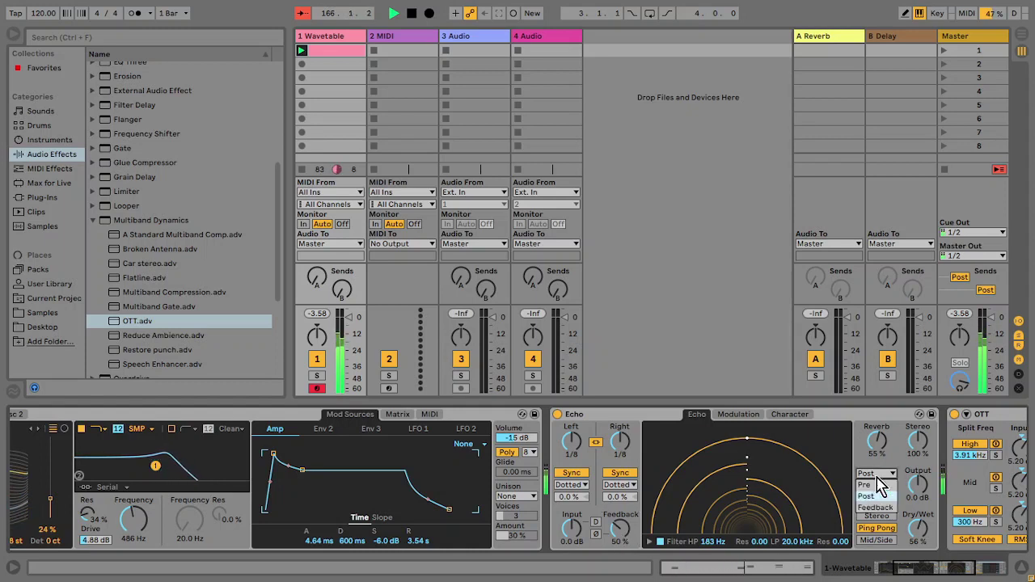
left_click(870, 475)
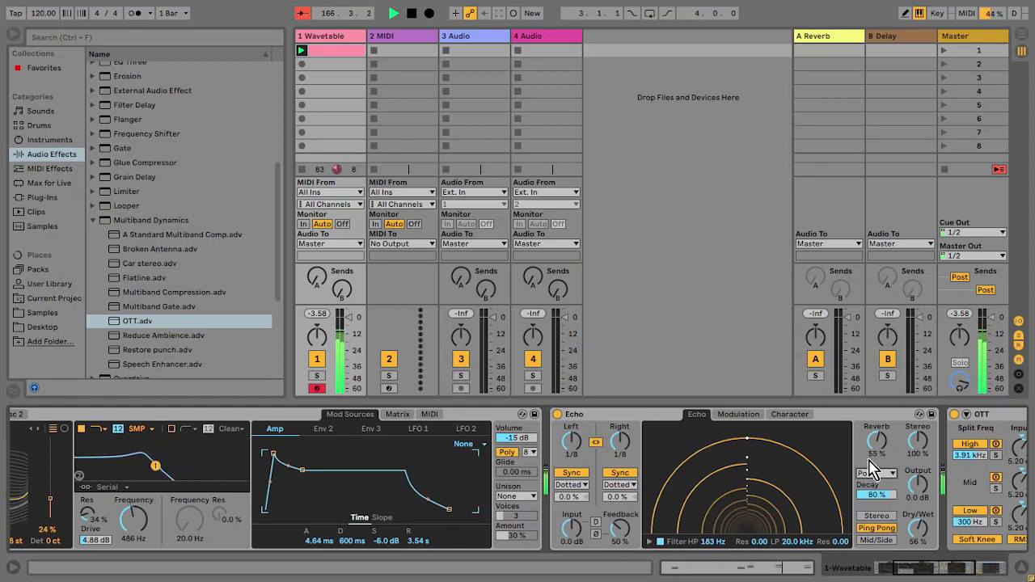
Add Auto Pan after OTT and set its amount to 32.5%.
left_click(913, 574)
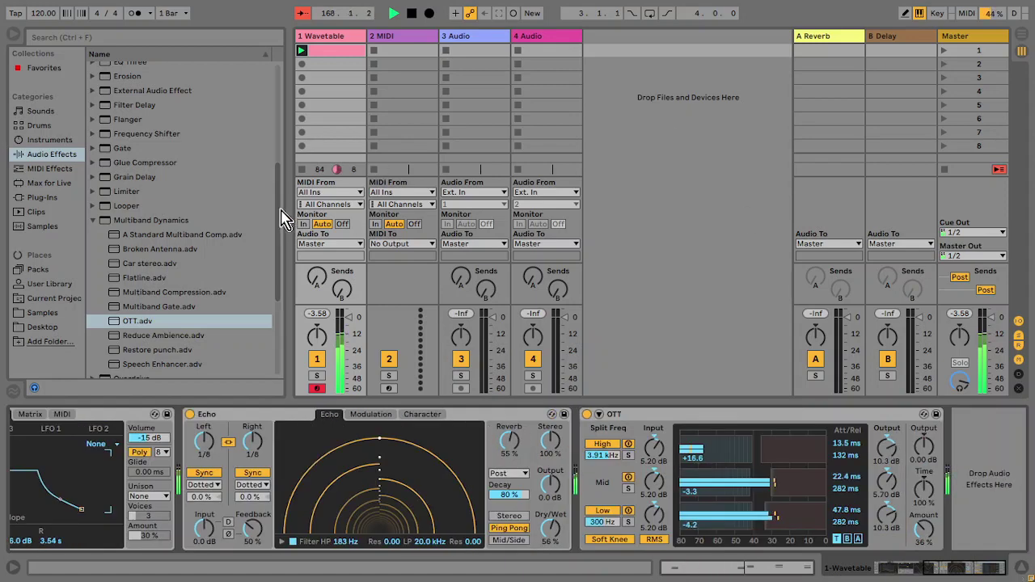
left_click_drag(278, 212, 273, 24)
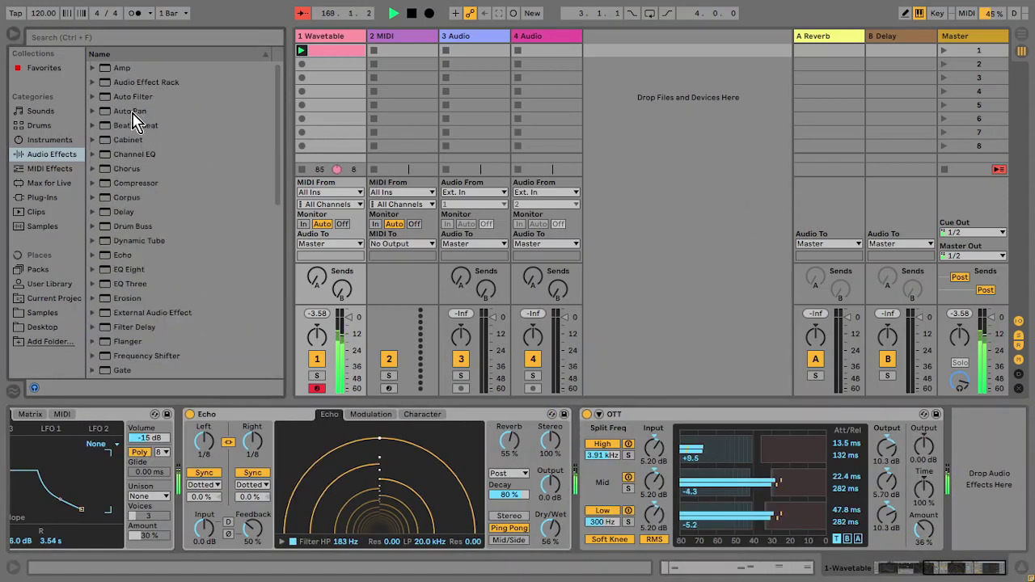
left_click_drag(133, 115, 959, 421)
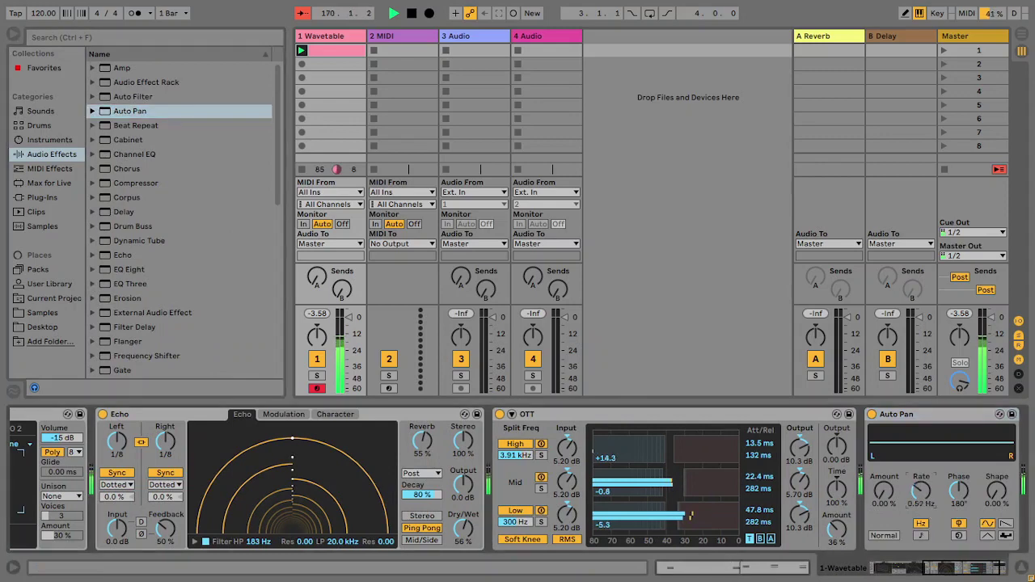
left_click_drag(884, 491, 884, 465)
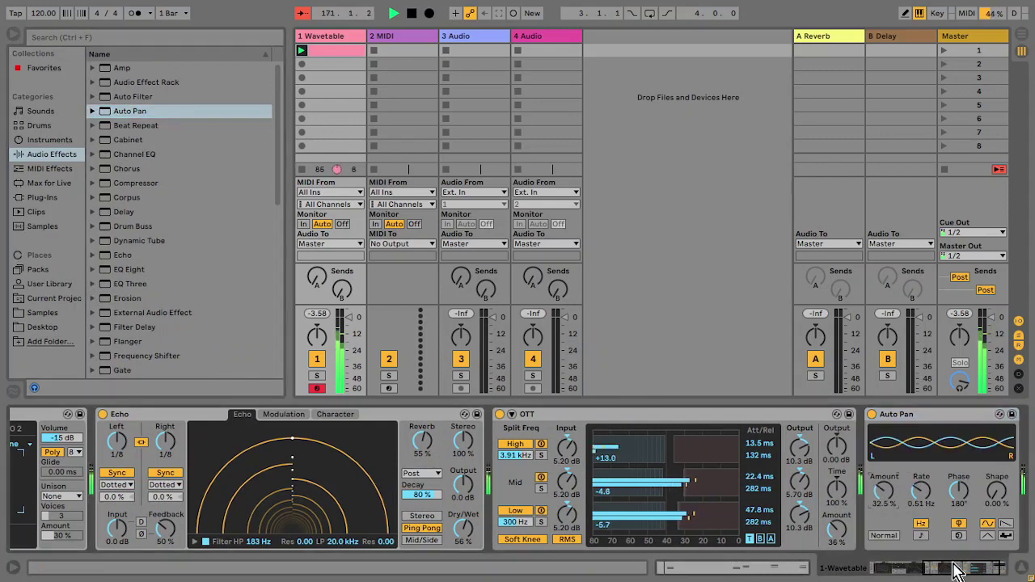
Set Wavetable's unison mode to Classic and filter 1's frequency to 994 Hz.
left_click_drag(959, 570, 886, 570)
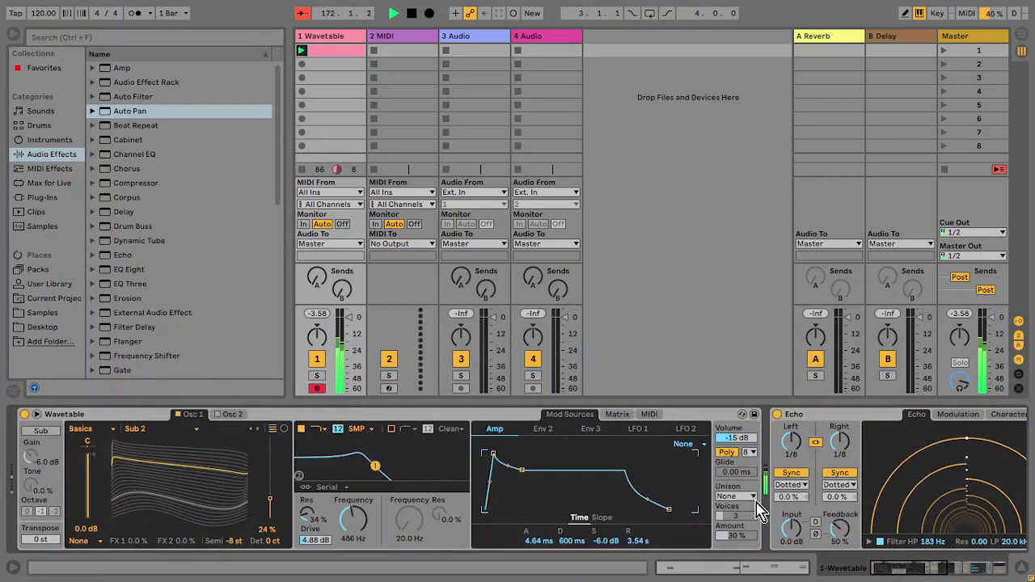
left_click(736, 496)
left_click(737, 429)
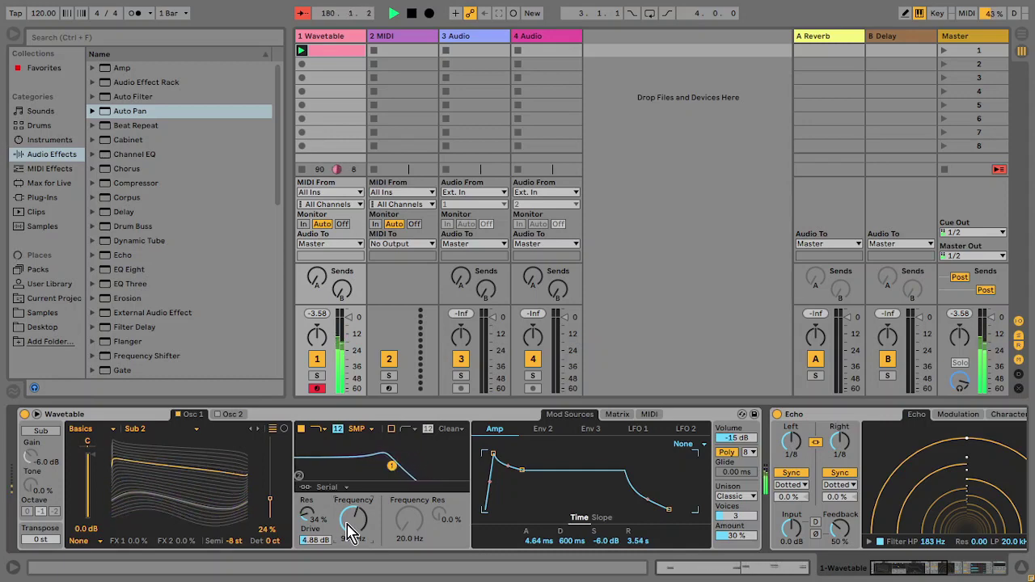
Show the automation envelope for Wavetable's Env 2 decay in the chord clip.
left_click(553, 430)
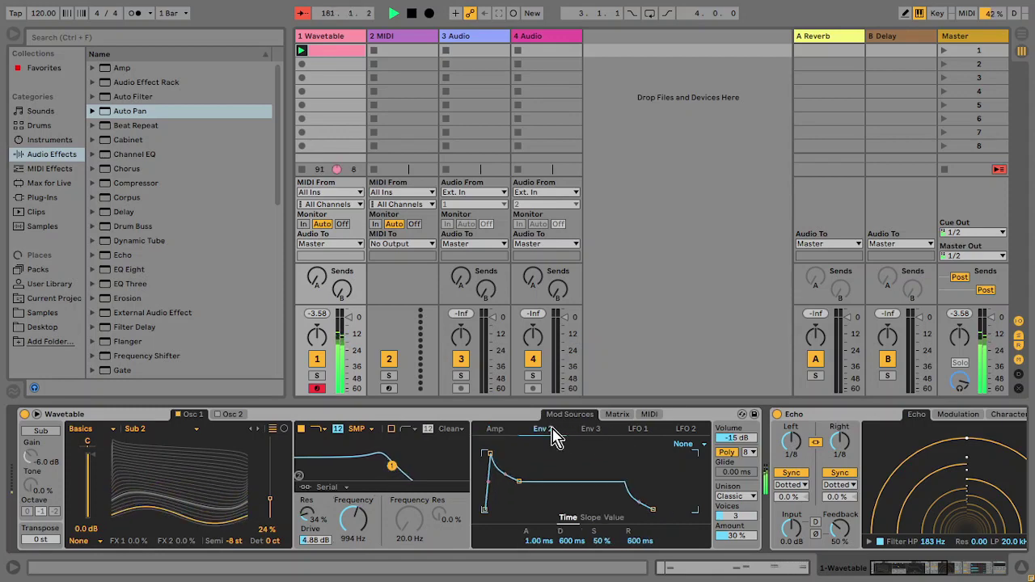
mouse_move(573, 542)
left_mouse_down()
mouse_move(573, 518)
mouse_move(576, 547)
left_mouse_up()
key("Delete")
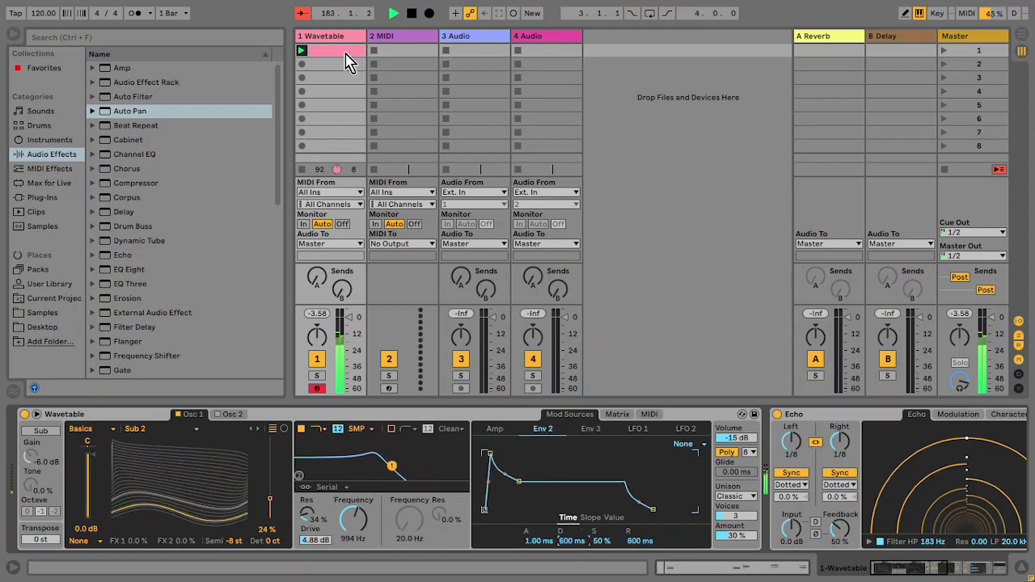
double_click(346, 52)
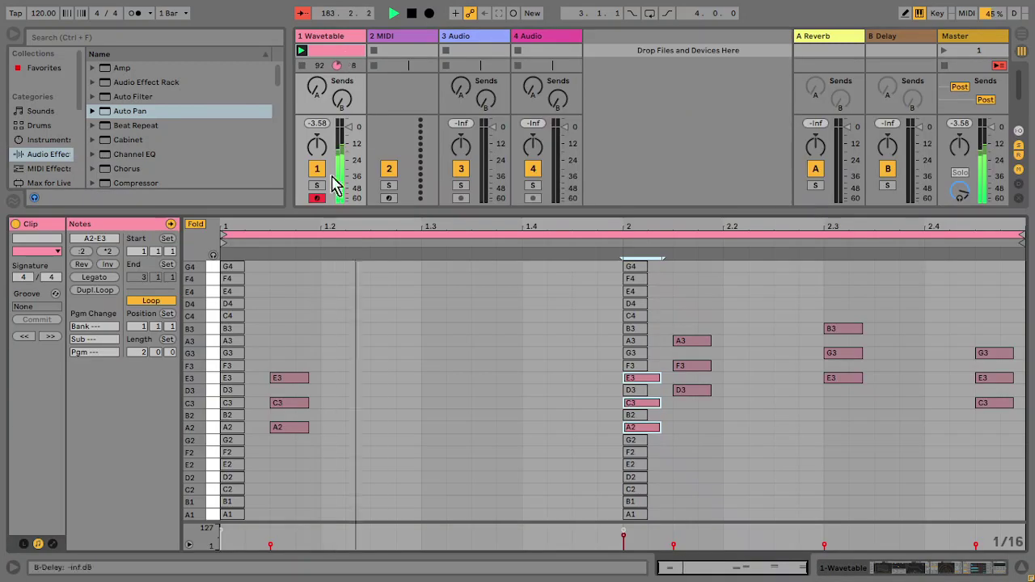
left_click(52, 544)
Duplicate the clip's contents to four bars and draw a raised Env 2 decay step at the start of bar 4.
left_click(467, 235)
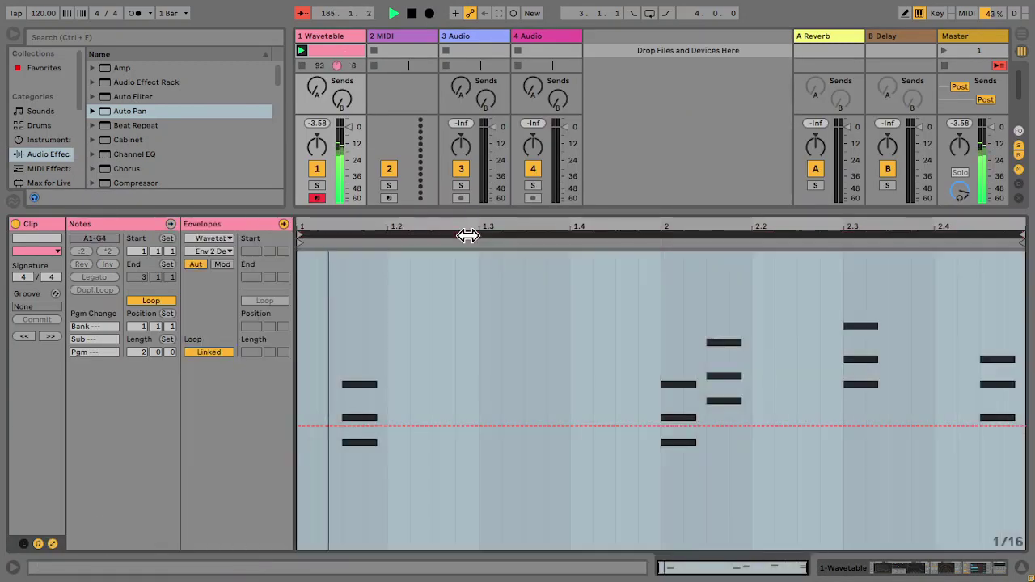
key("ctrl+d")
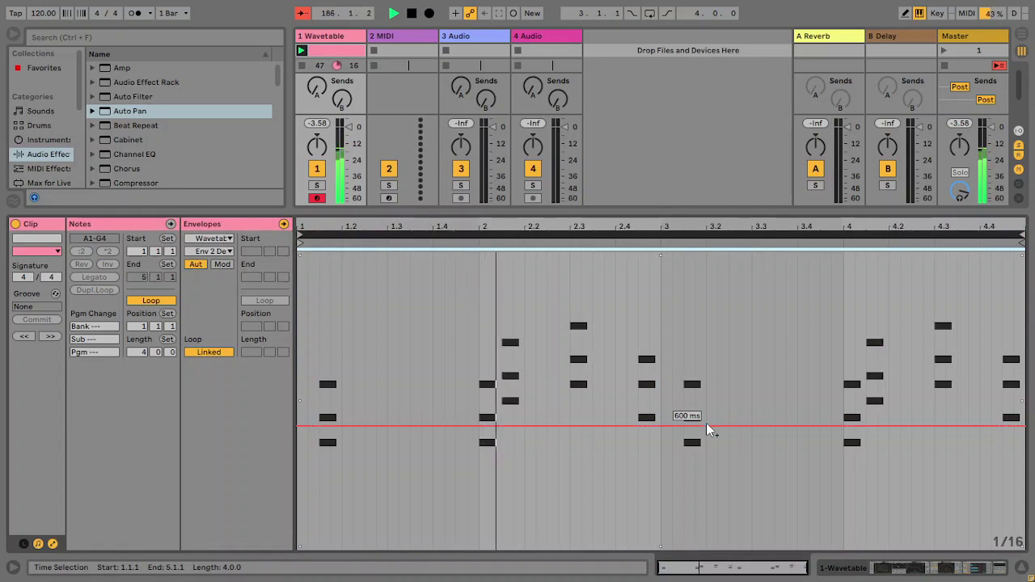
key("b")
left_click(862, 413)
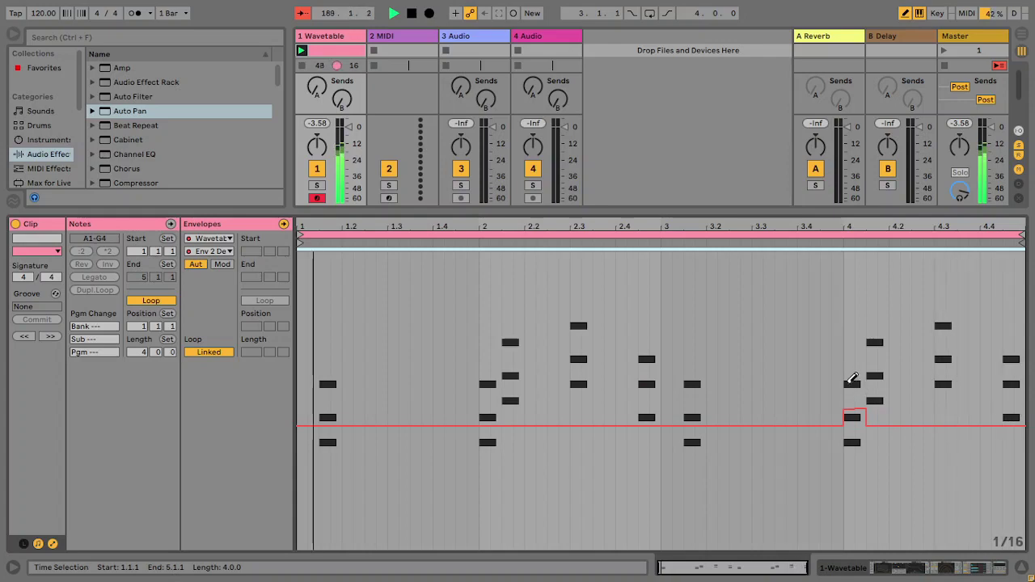
Raise the Env 2 decay automation step at the start of bar 4 in the chord clip to a higher level.
left_click(855, 381)
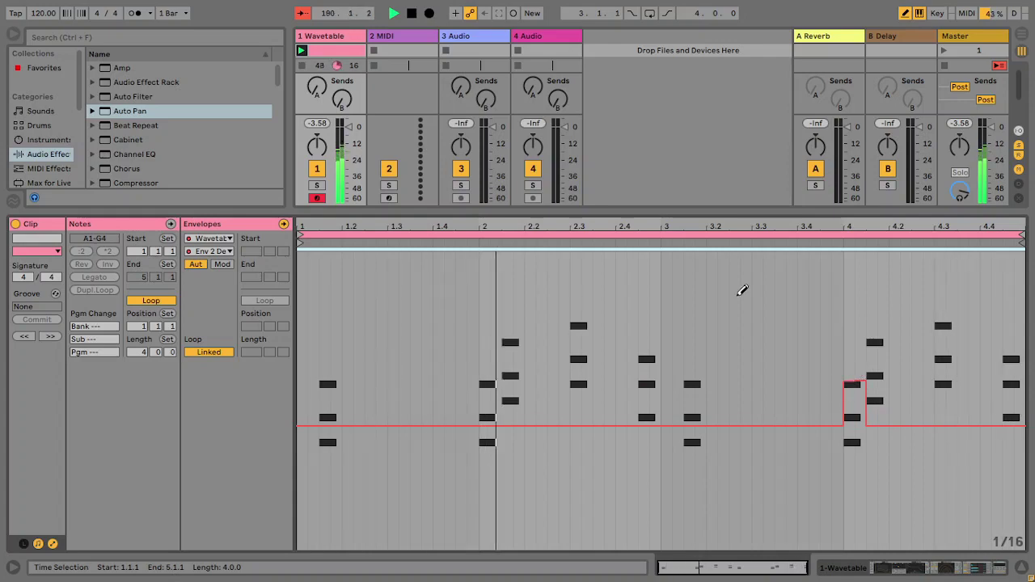
Set Wavetable's LFO 1 amount to 42% and filter 1's frequency to 1.31 kHz.
left_click(336, 44)
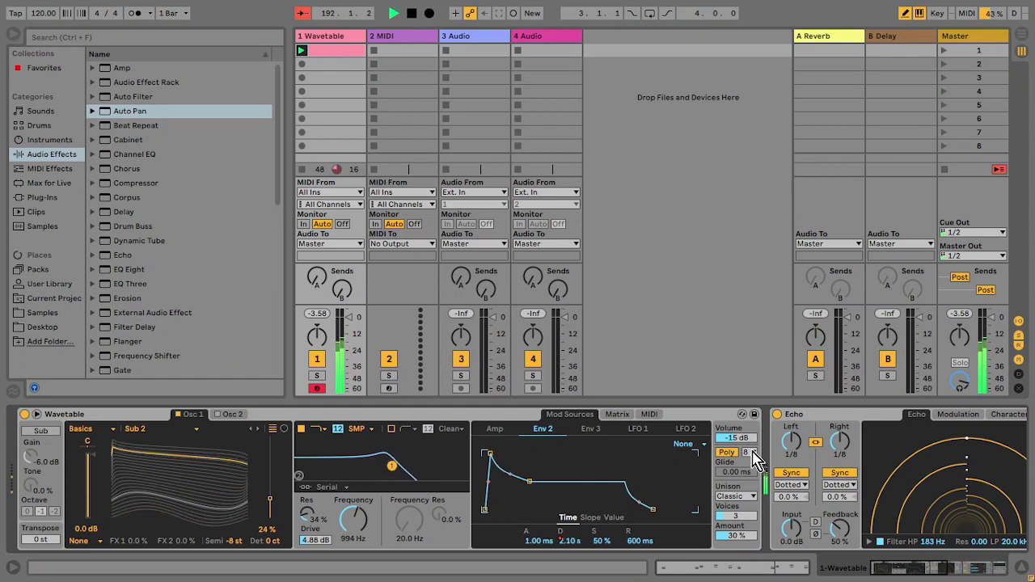
left_click(627, 417)
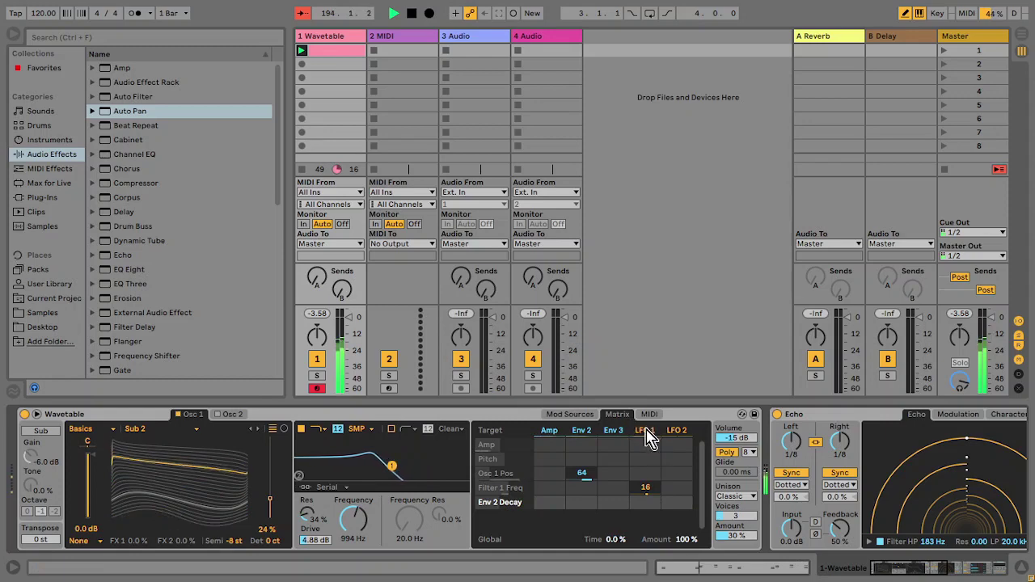
left_click(646, 431)
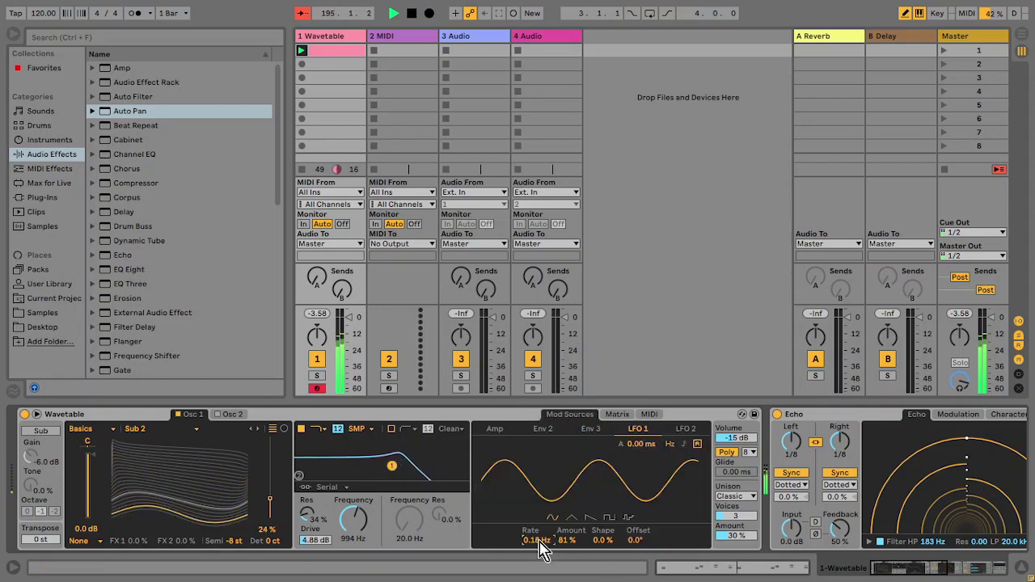
left_click_drag(570, 540, 575, 553)
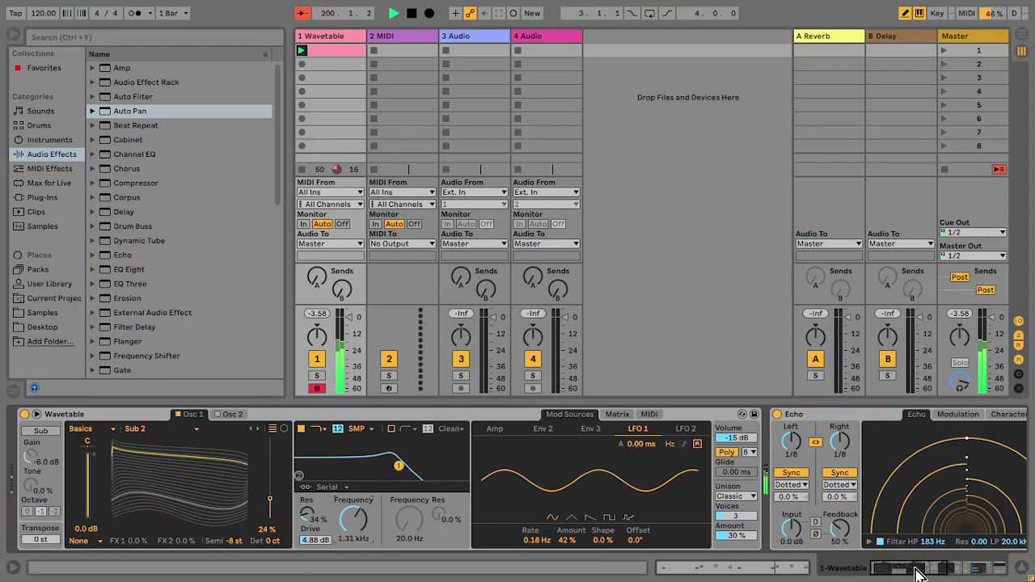
Insert a Phaser between Wavetable and Echo and load its Enphasor preset.
mouse_move(912, 571)
left_mouse_down()
mouse_move(970, 570)
mouse_move(930, 570)
left_mouse_up()
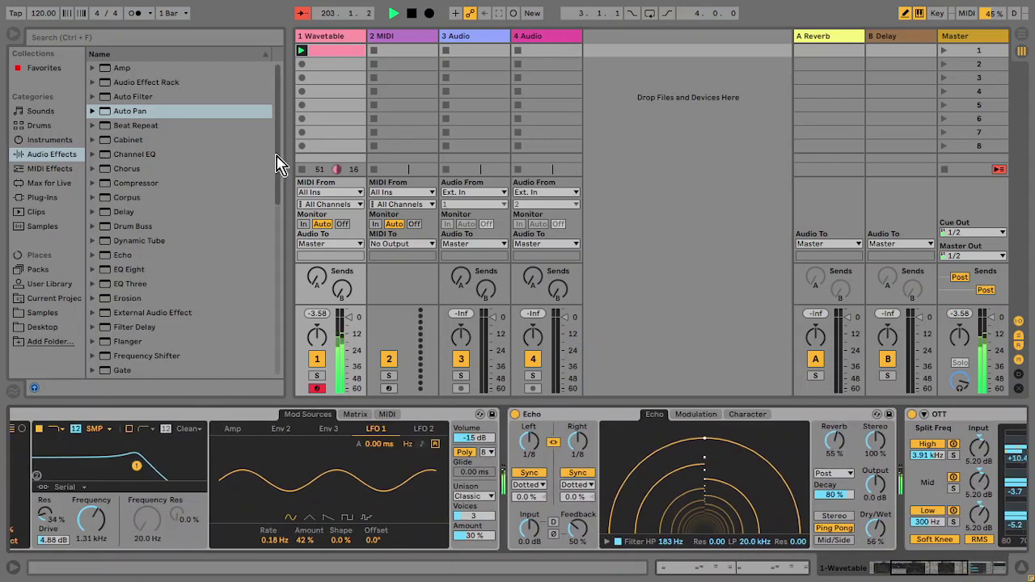
left_click_drag(279, 162, 267, 348)
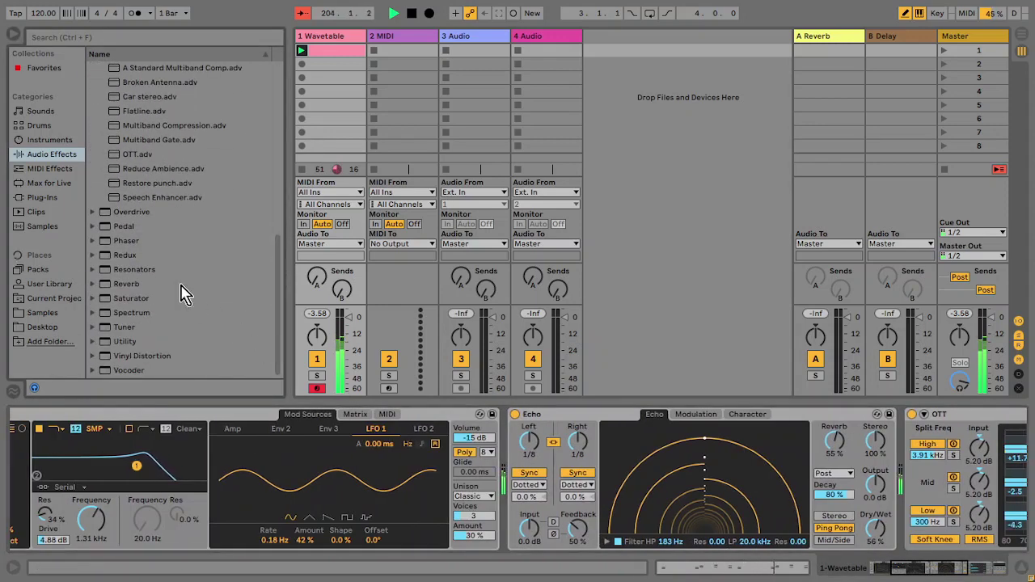
left_click_drag(127, 242, 530, 502)
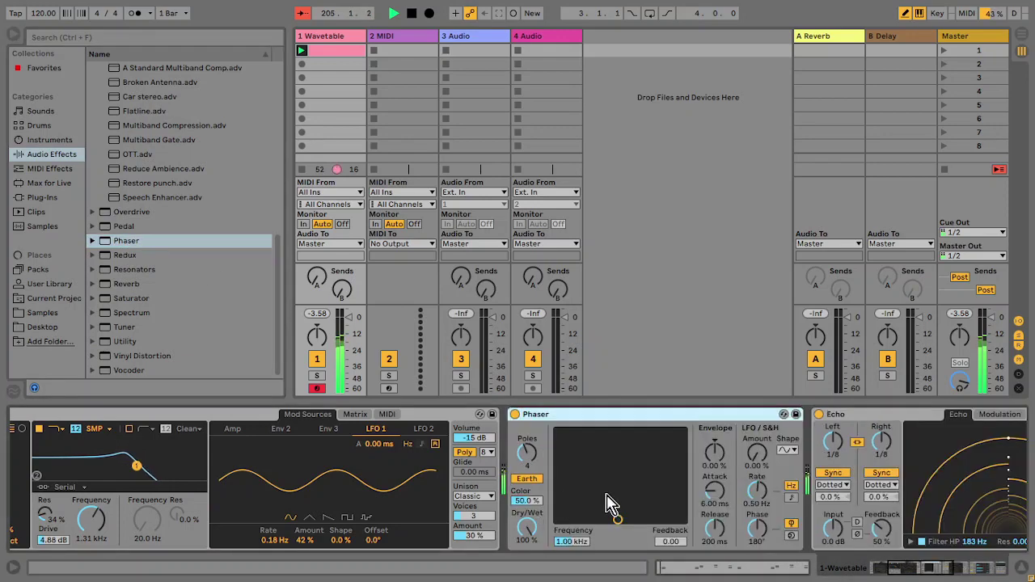
left_click(782, 415)
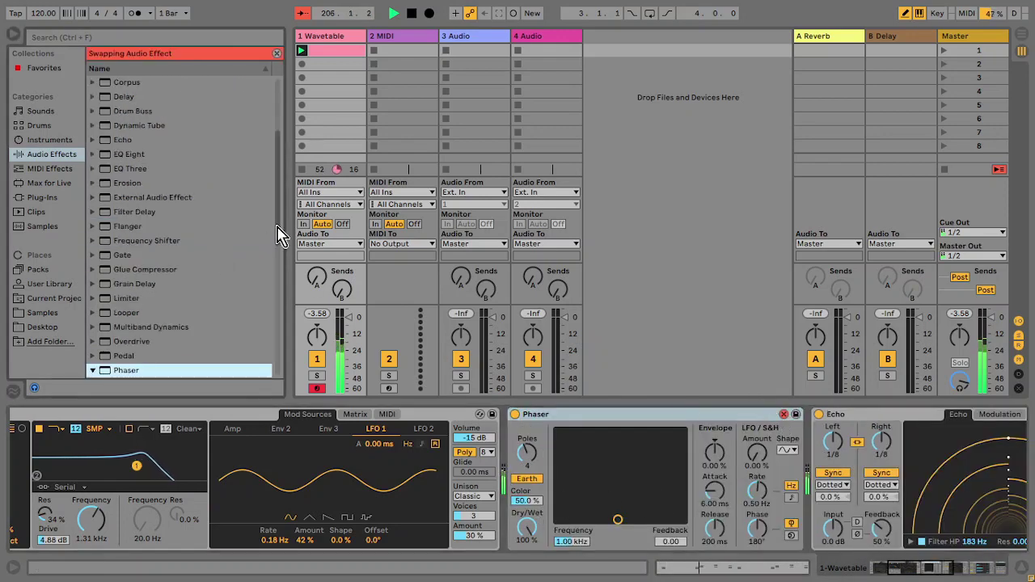
left_click_drag(282, 231, 224, 288)
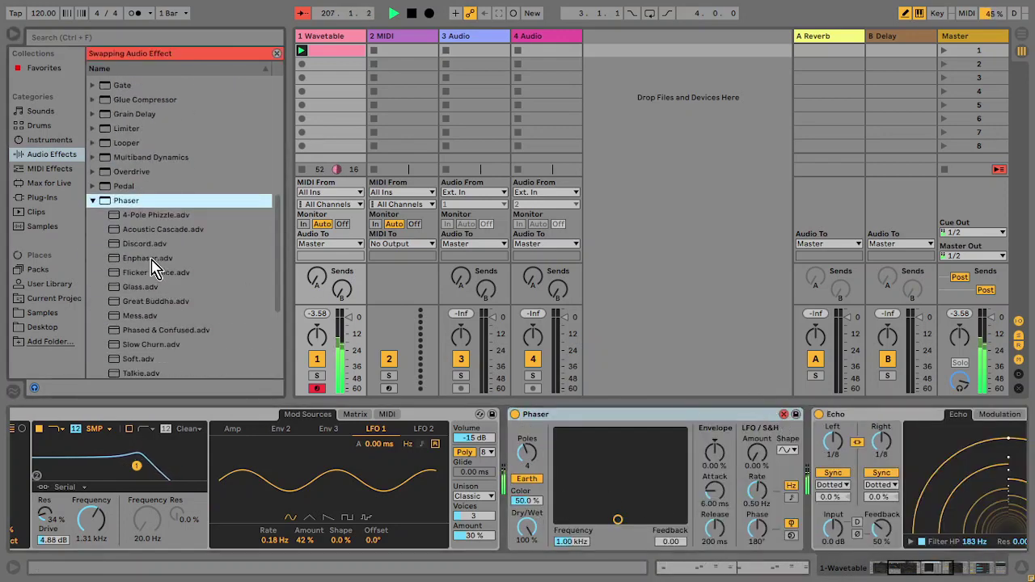
double_click(151, 260)
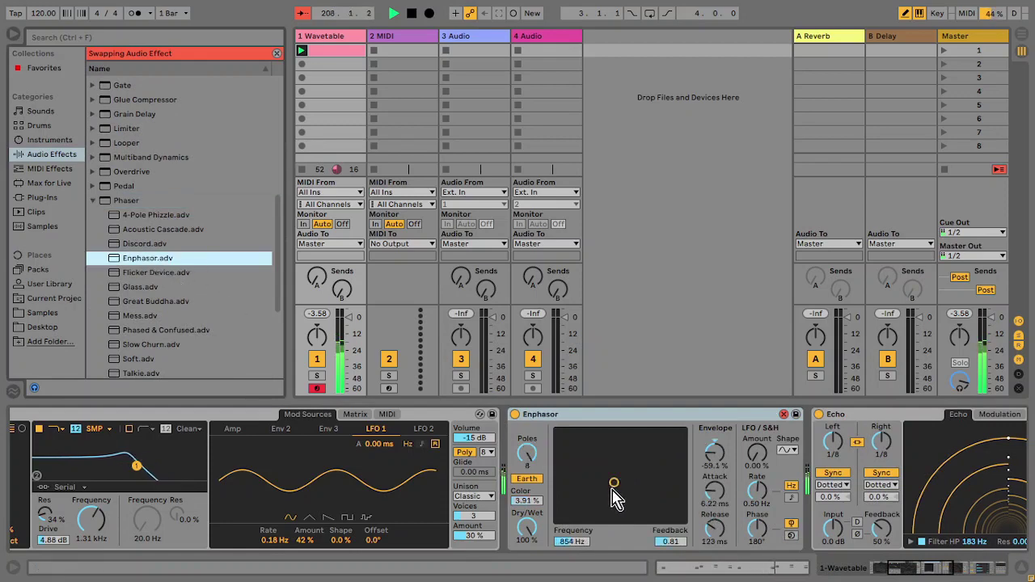
Set the Enphasor's frequency to 6.49 kHz and feedback to 0.77, and lower its dry/wet to about 22%.
left_click_drag(612, 489, 615, 488)
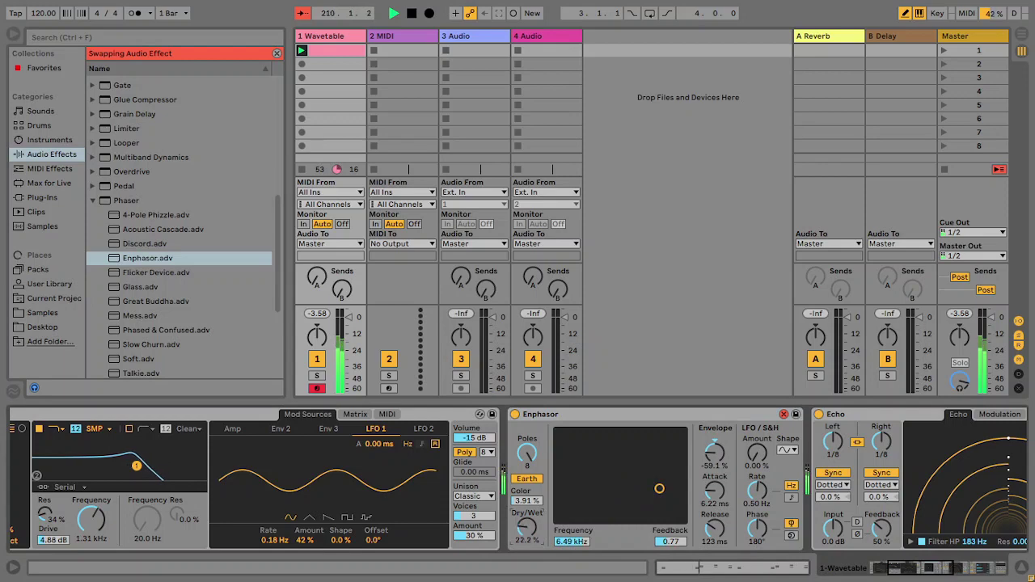
left_click_drag(527, 528, 527, 534)
left_click(893, 573)
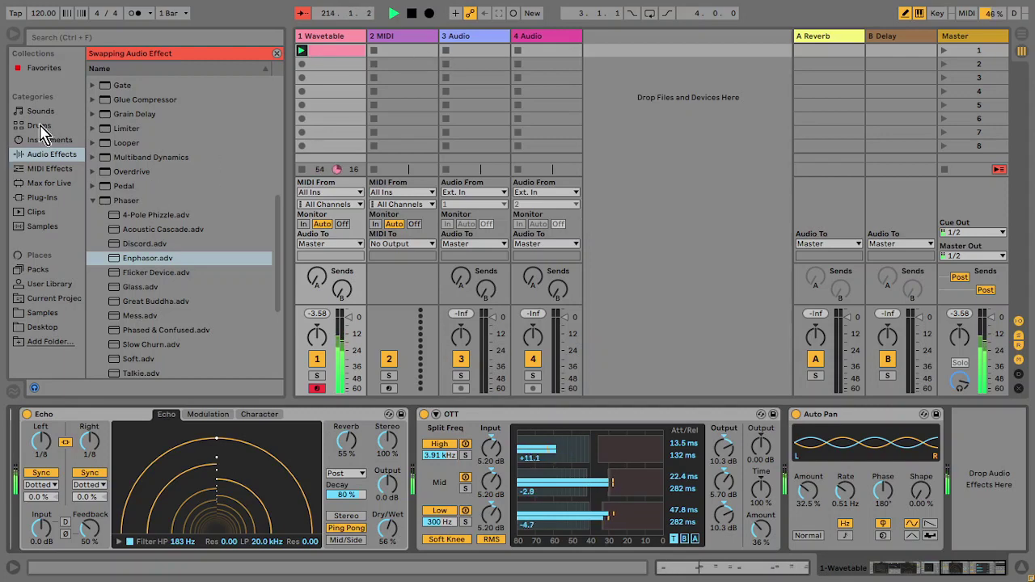
Load the 909 Core Kit from the drum presets onto MIDI track 2.
left_click(277, 53)
scroll(178, 130, "down", 2)
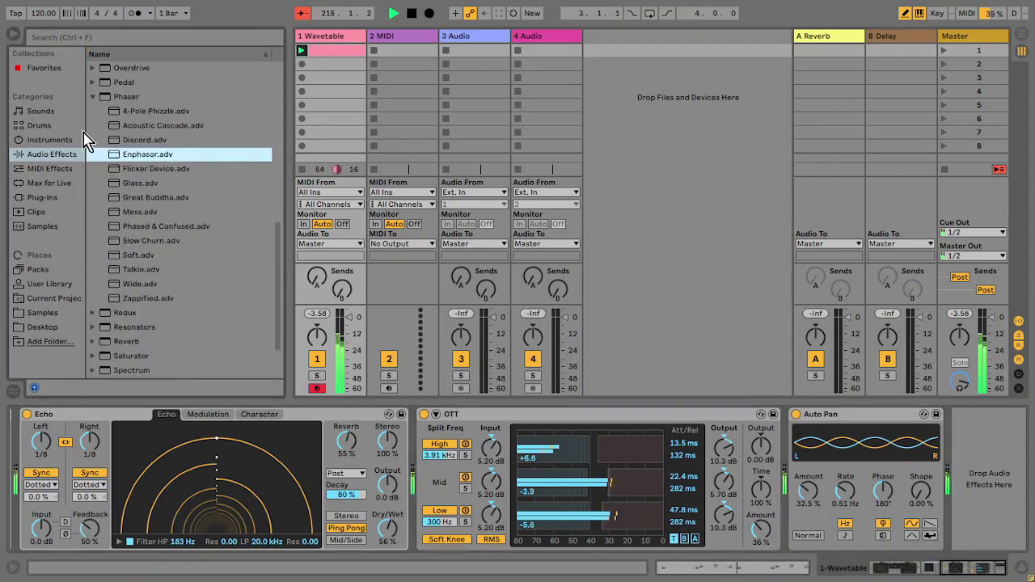
left_click(41, 126)
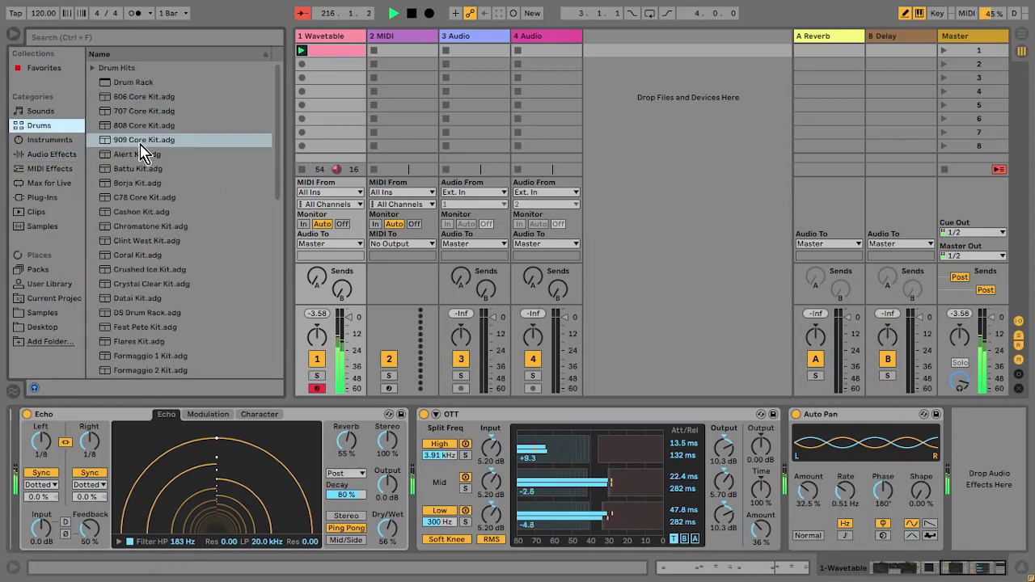
left_click(178, 139)
left_click(428, 65)
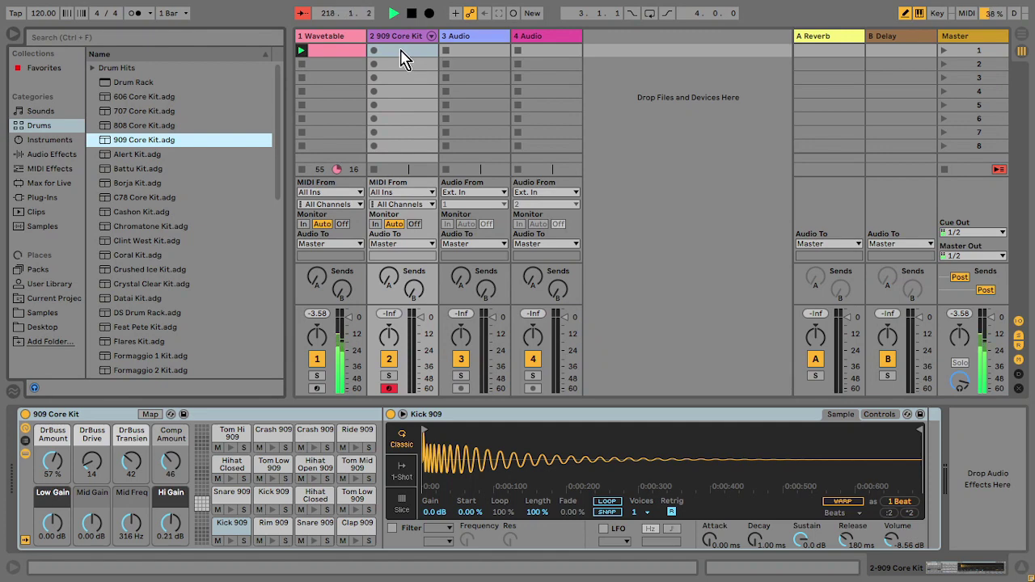
Create an empty one-bar clip in the 909 Core Kit track's first slot and launch it.
double_click(404, 59)
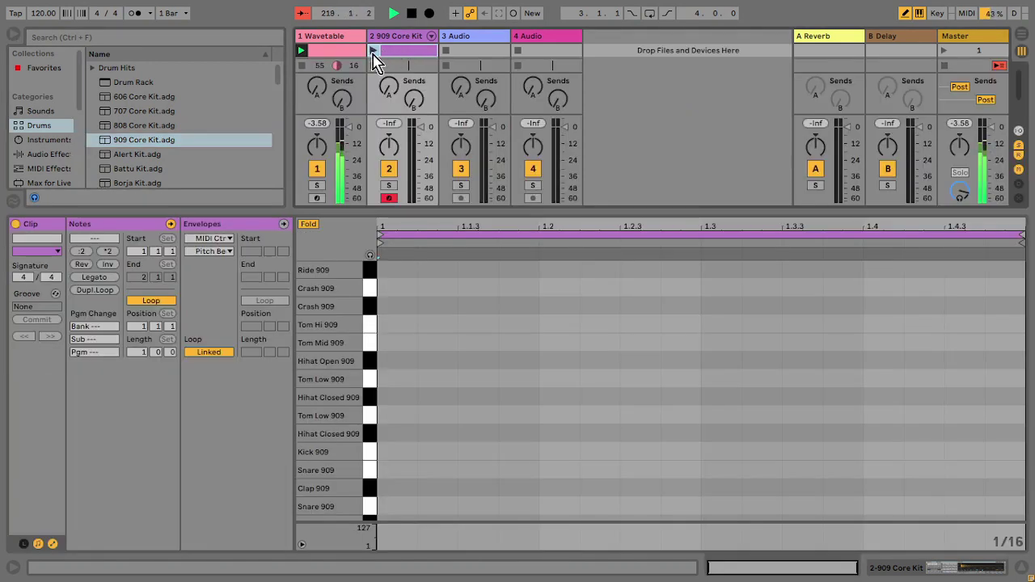
left_click(374, 52)
scroll(334, 384, "down", 2)
left_click(434, 465)
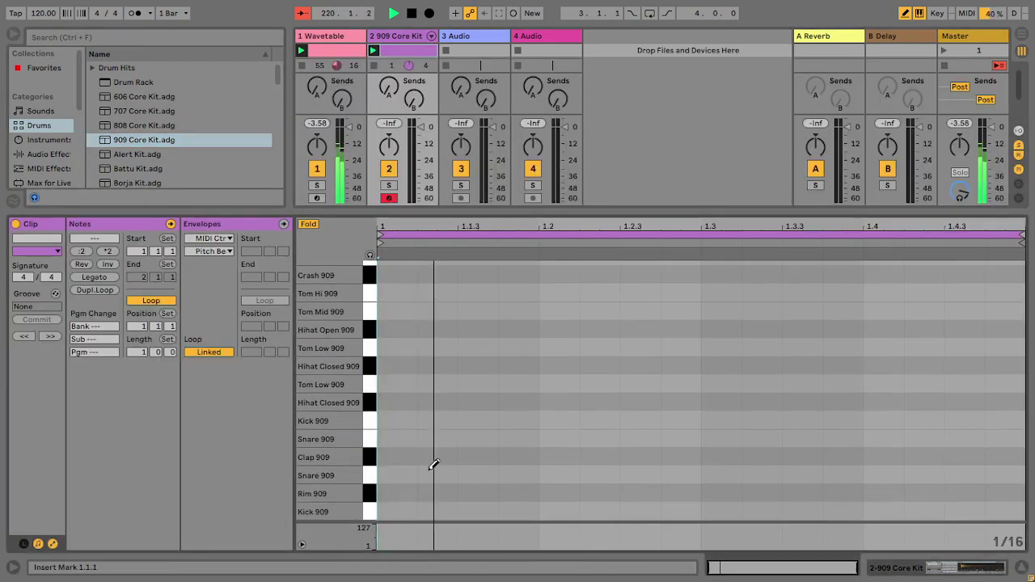
Draw sixteenth-note closed hi-hat notes at 1.1.3, 1.2.3, 1.3.3 and 1.4.3.
left_click(490, 402)
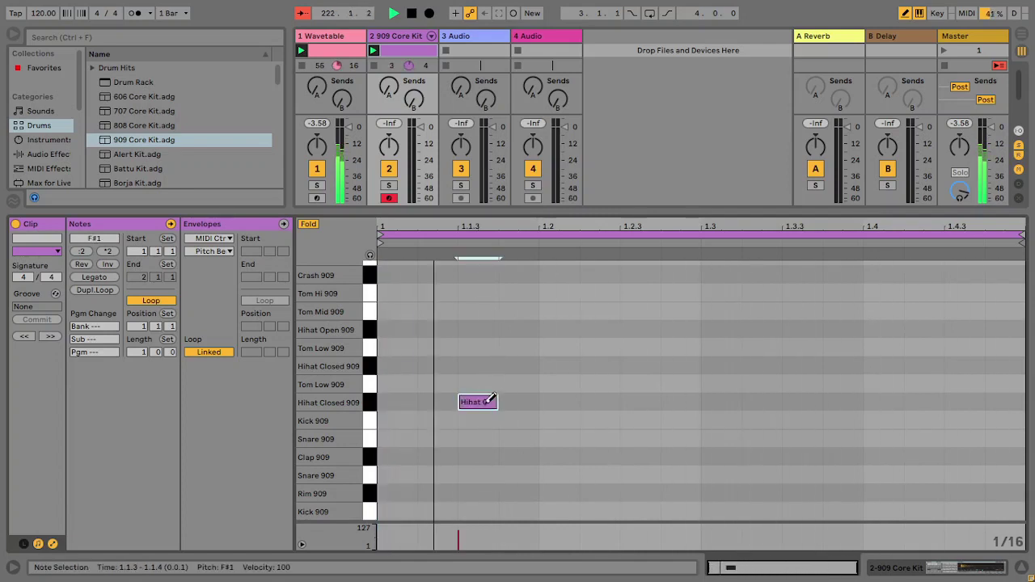
left_click(635, 400)
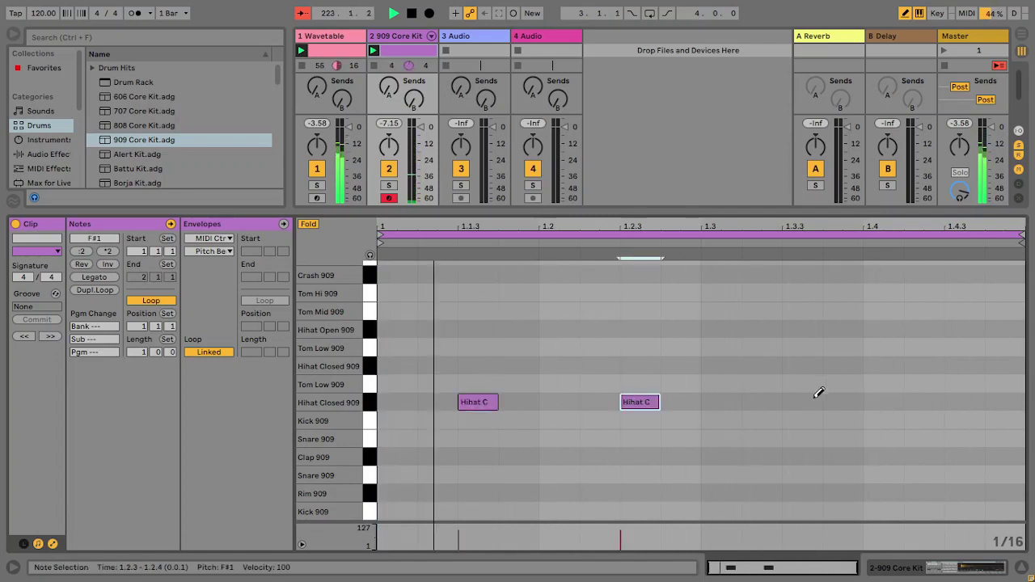
left_click(812, 400)
left_click(973, 401)
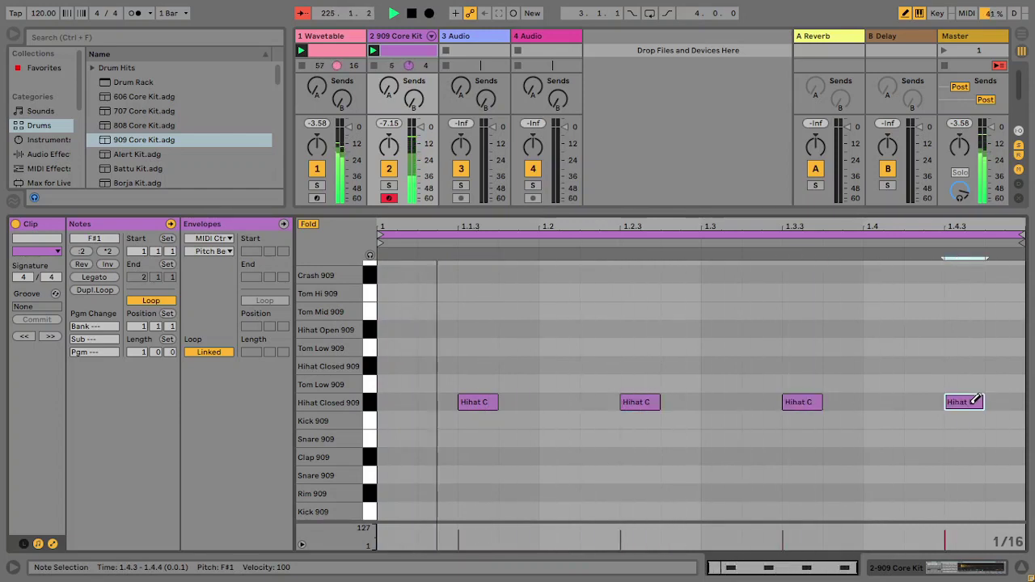
Shift all four closed hi-hat notes two sixteenths earlier so they fall on the beats.
key("b")
left_click_drag(988, 422, 417, 368)
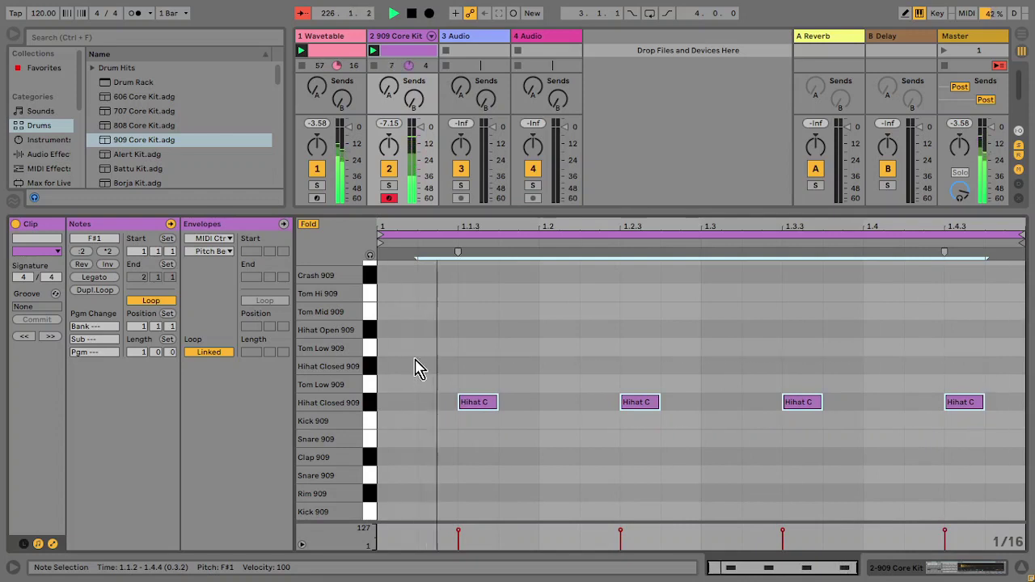
key("Left")
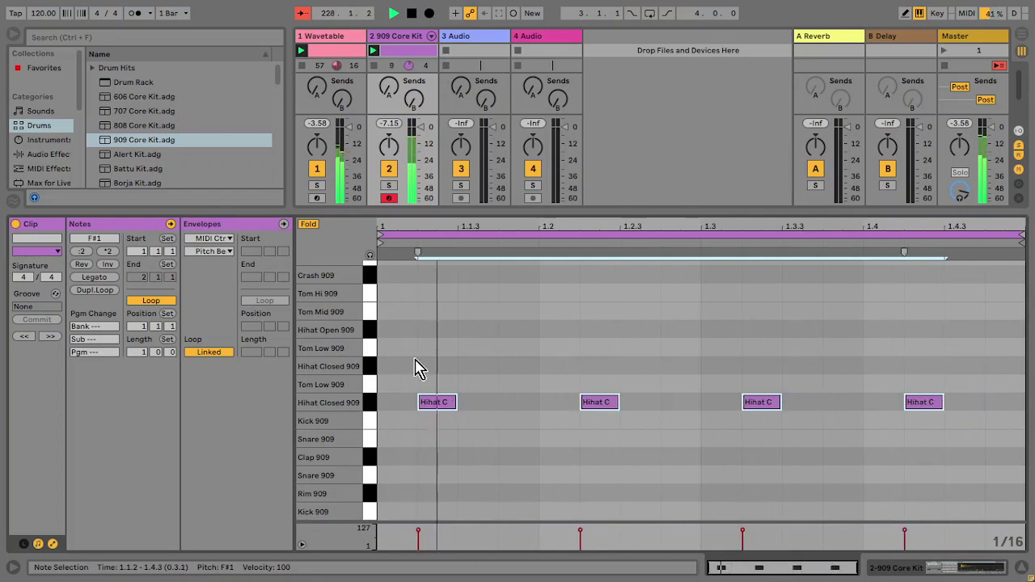
key("Left")
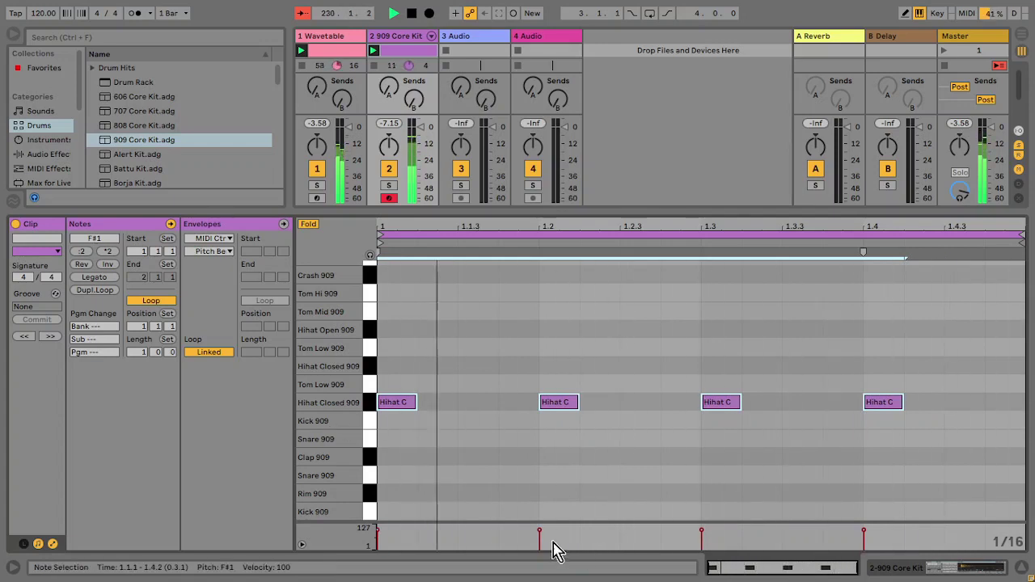
Add a Kick 909 note at 1.1.3 and repeat it at the same offbeat in beats 2, 3 and 4.
double_click(485, 513)
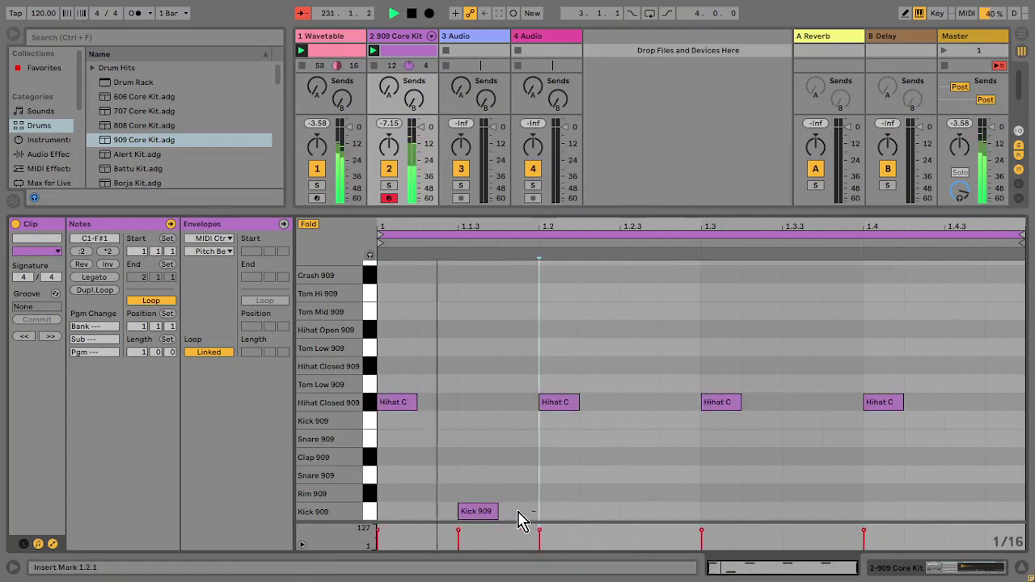
left_click_drag(522, 520, 372, 515)
key("ctrl+d")
key("ctrl+d")
key("ctrl+d")
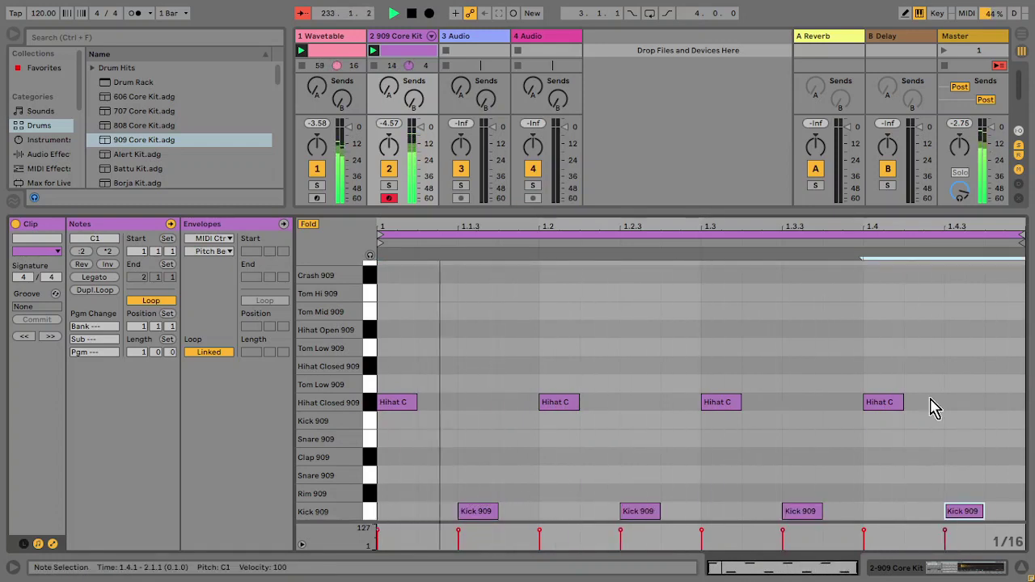
Move the four closed hi-hat notes up to the Hihat Open 909 row.
left_click(332, 402)
key("Up")
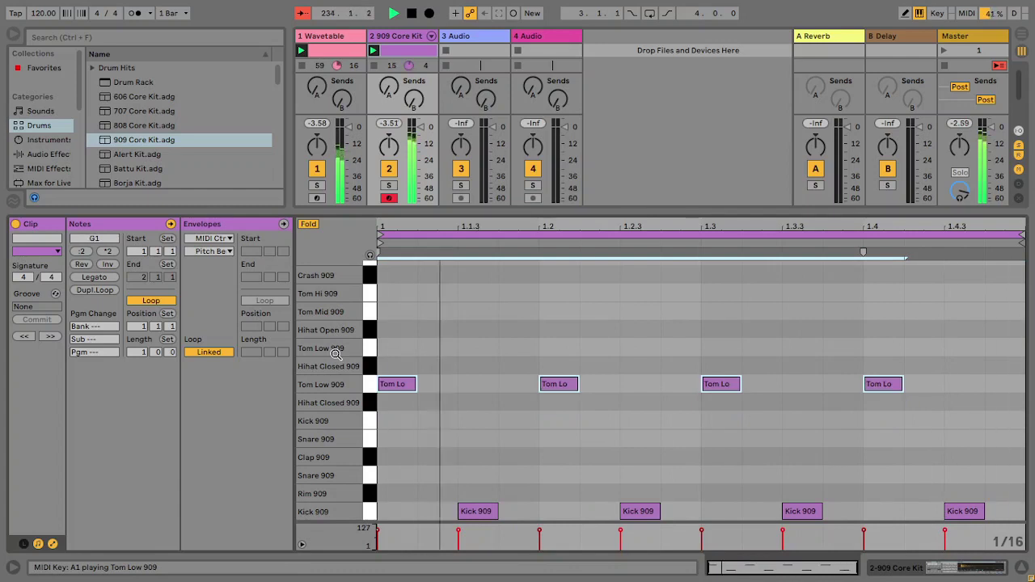
key("Up")
key("Up")
key("Up")
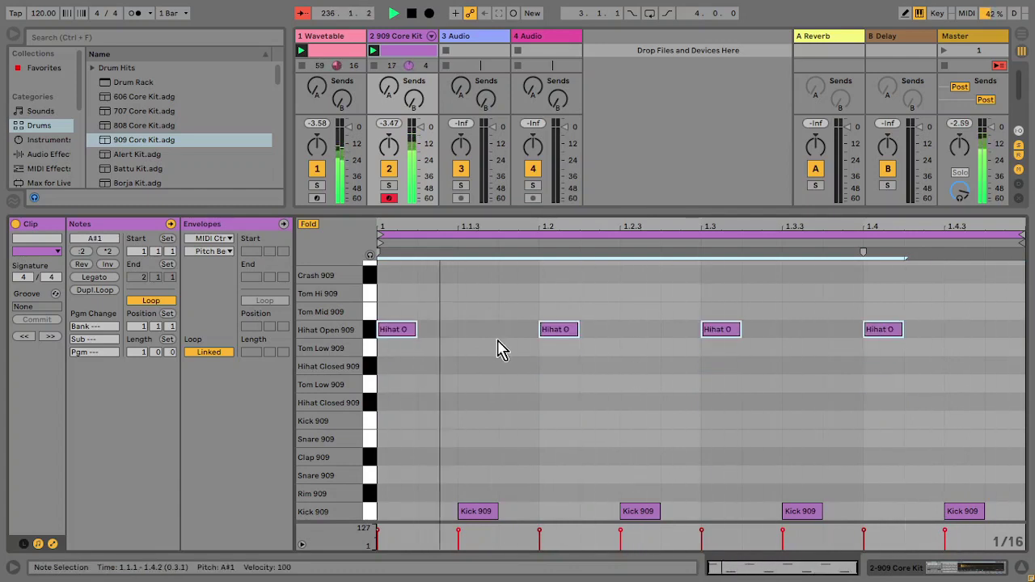
Fill the first beat with additional sixteenth-note open hi-hats at 1.1.2, 1.1.3 and 1.1.4.
double_click(442, 332)
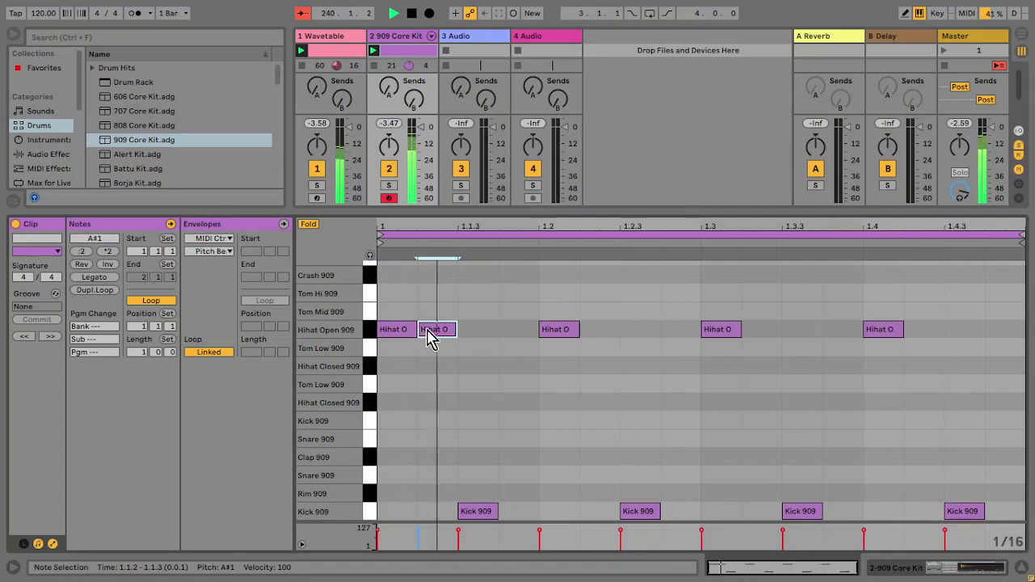
key("ctrl+d")
key("ctrl+d")
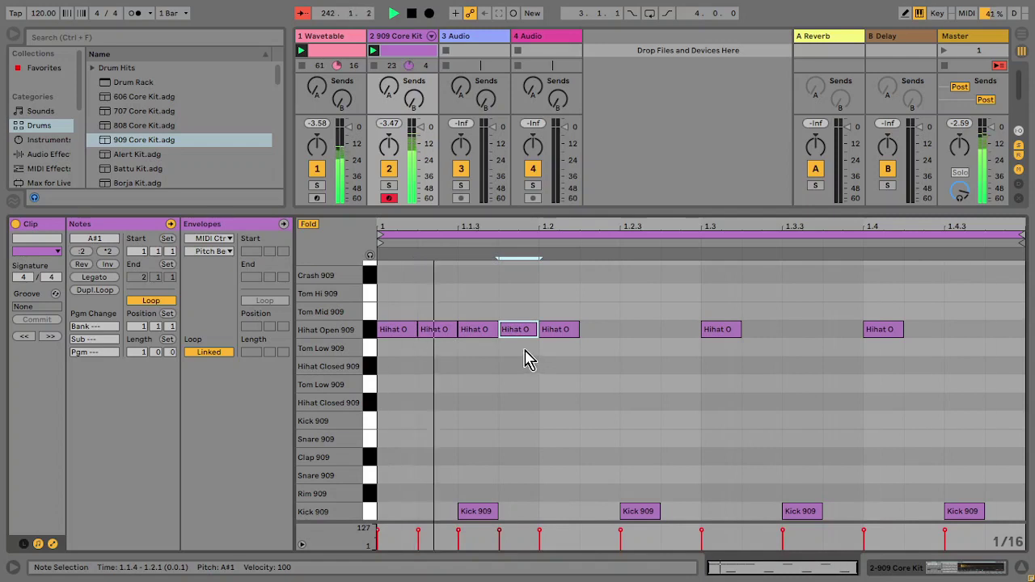
Loop only the first beat of the drum clip and set the open hi-hats from 1.1.2 to 1.1.4 to velocity 30.
left_click_drag(526, 360, 384, 324)
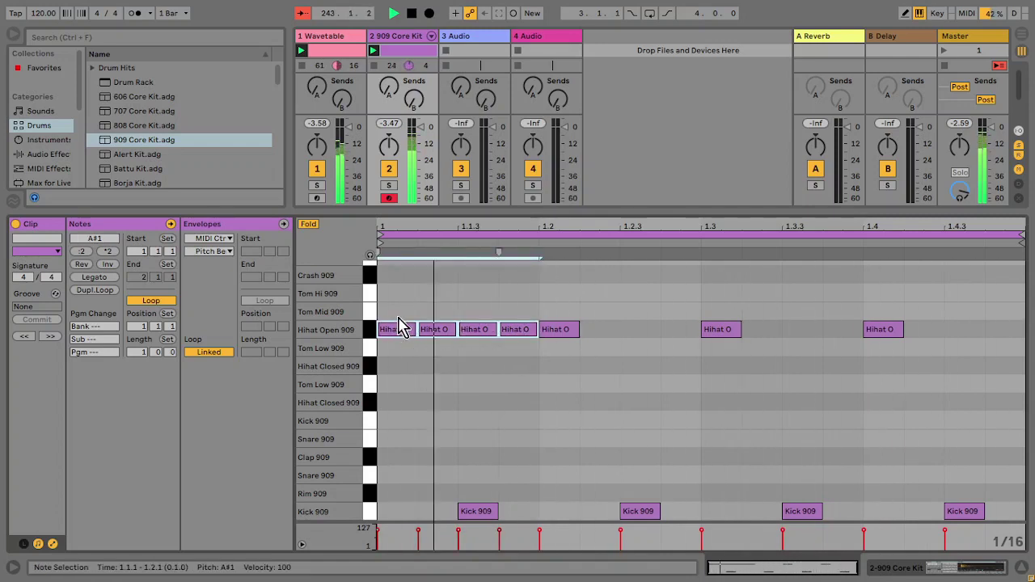
key("ctrl+l")
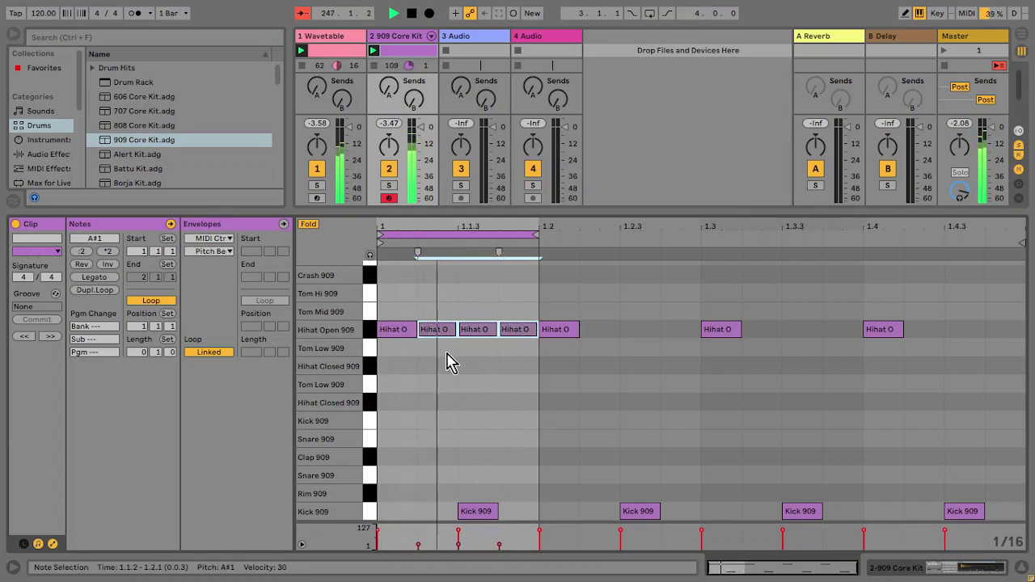
Trim the starts of the open hi-hats at 1.1.2 and 1.1.4 slightly later for a swung feel.
left_click(450, 362)
left_click(441, 332)
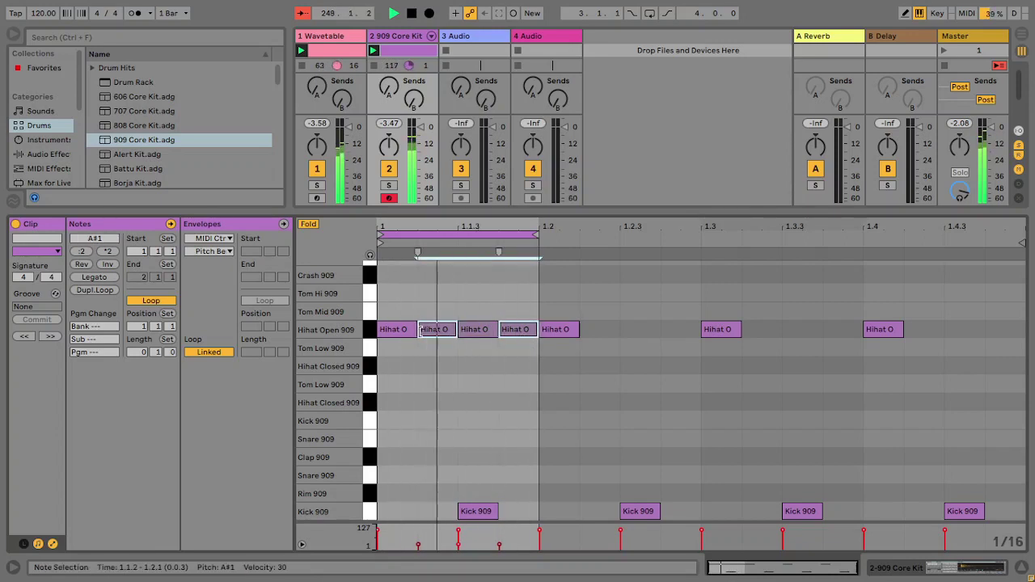
left_click_drag(421, 330, 423, 331)
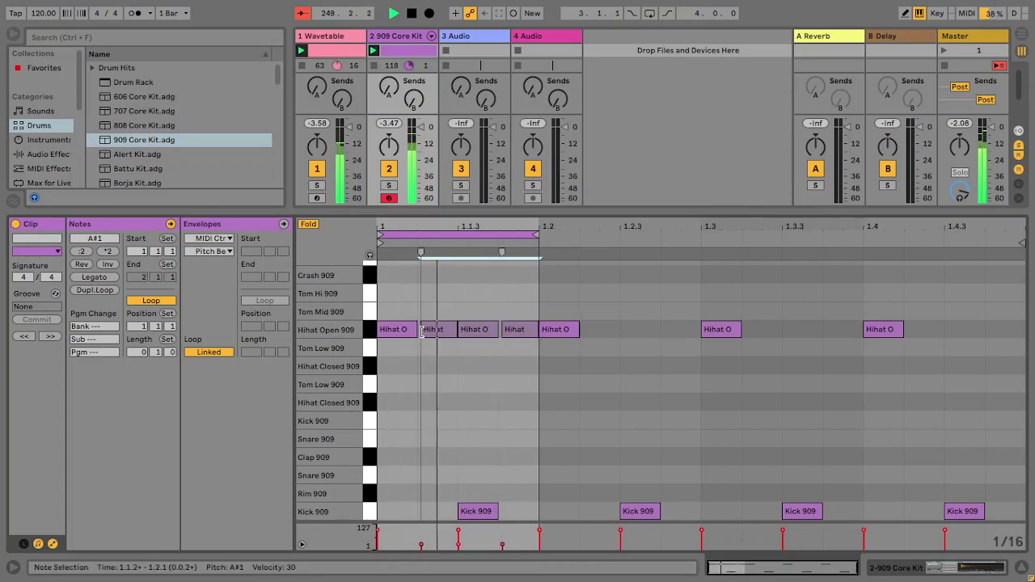
left_click(492, 375)
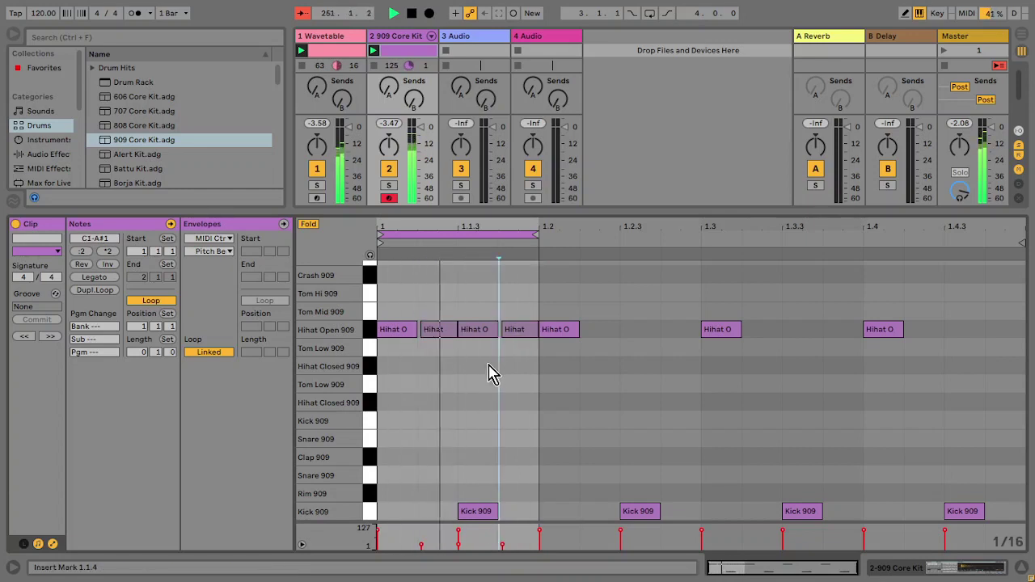
Set the open hi-hat at 1.1.4 to velocity 56 and lower the velocity of the open hi-hat at 1.1.3.
left_click(476, 331)
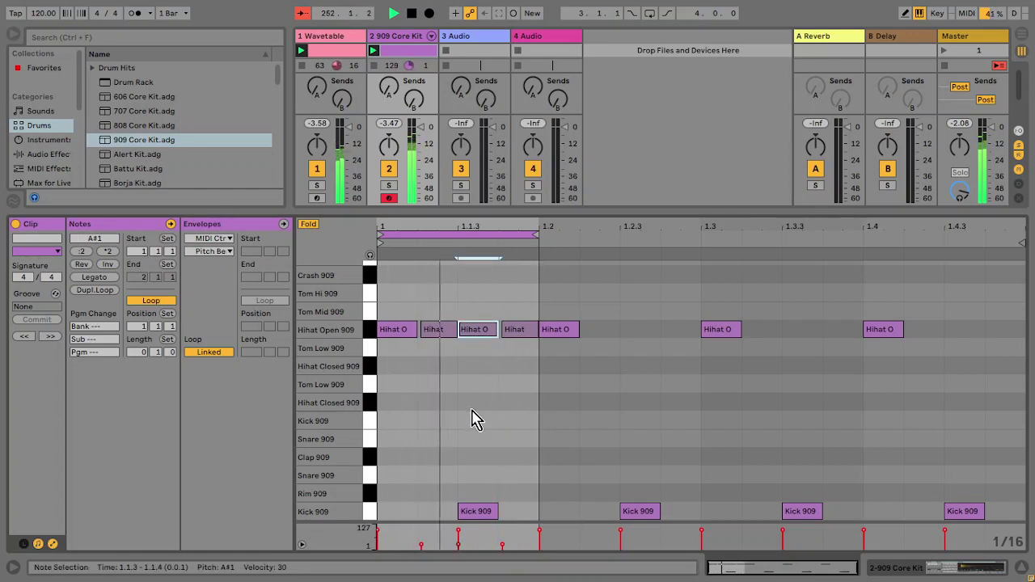
left_click_drag(502, 548, 502, 538)
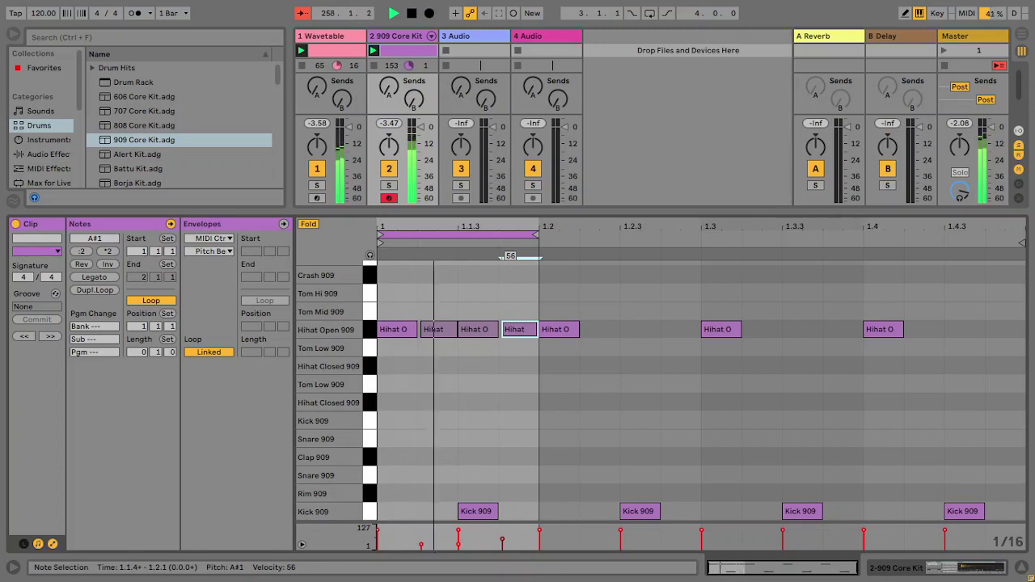
left_click(477, 331)
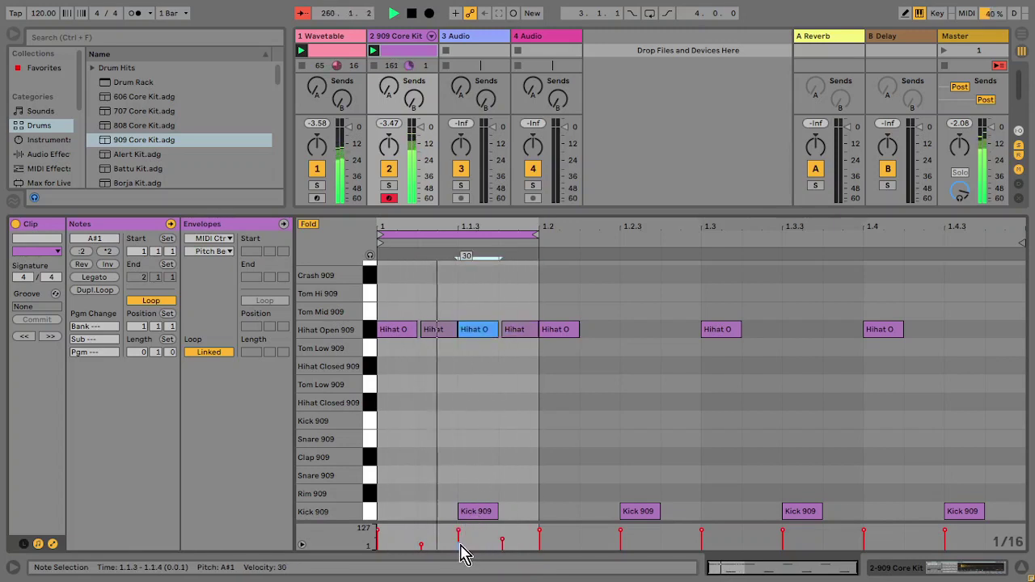
left_click_drag(458, 548, 461, 558)
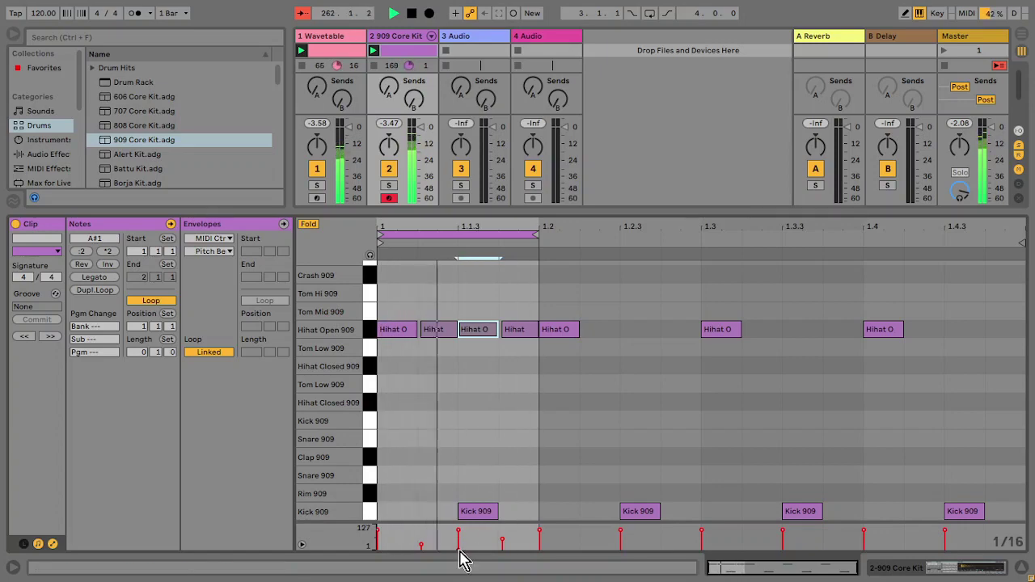
Set the Hihat Open 909's release to 291 ms and enable its filter as a high-pass at 4.90 kHz.
key("shift+Tab")
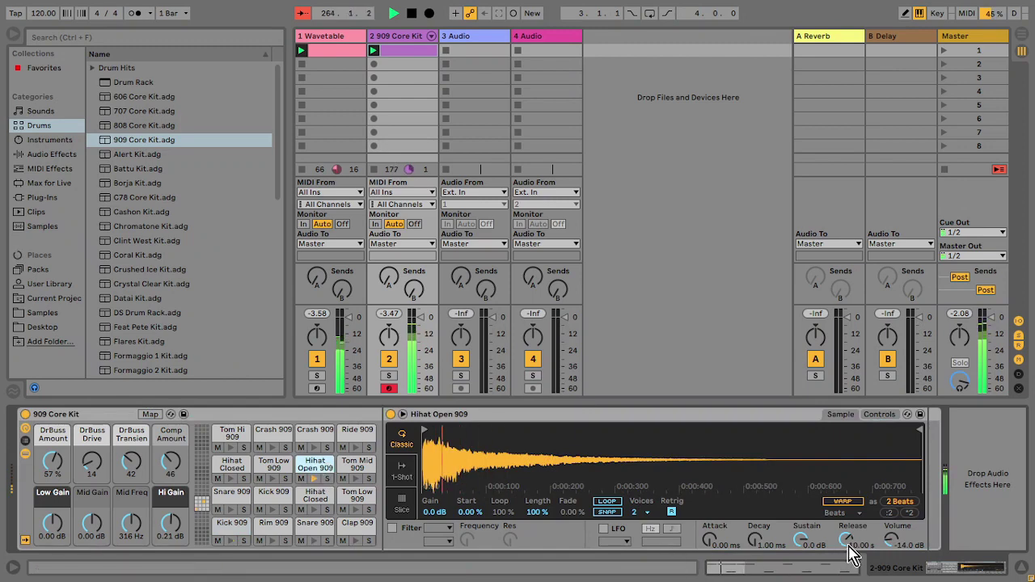
left_click_drag(849, 546, 849, 521)
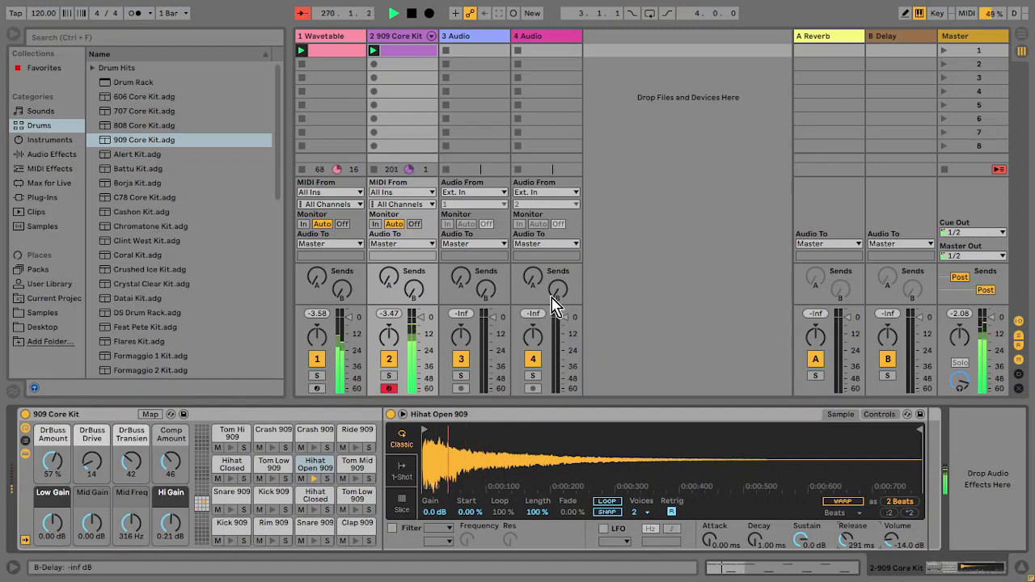
left_click(877, 415)
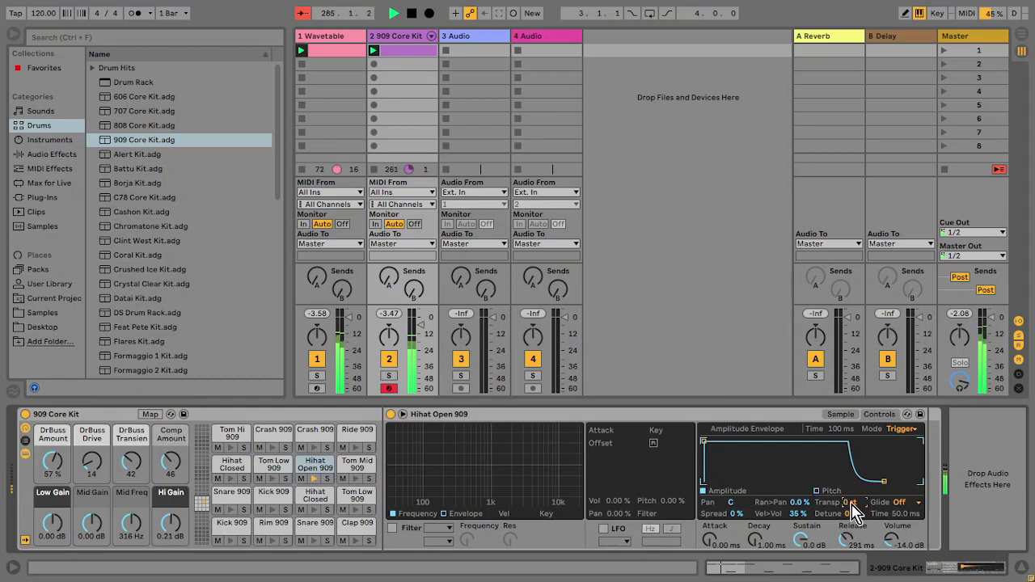
left_click(393, 528)
left_click(445, 529)
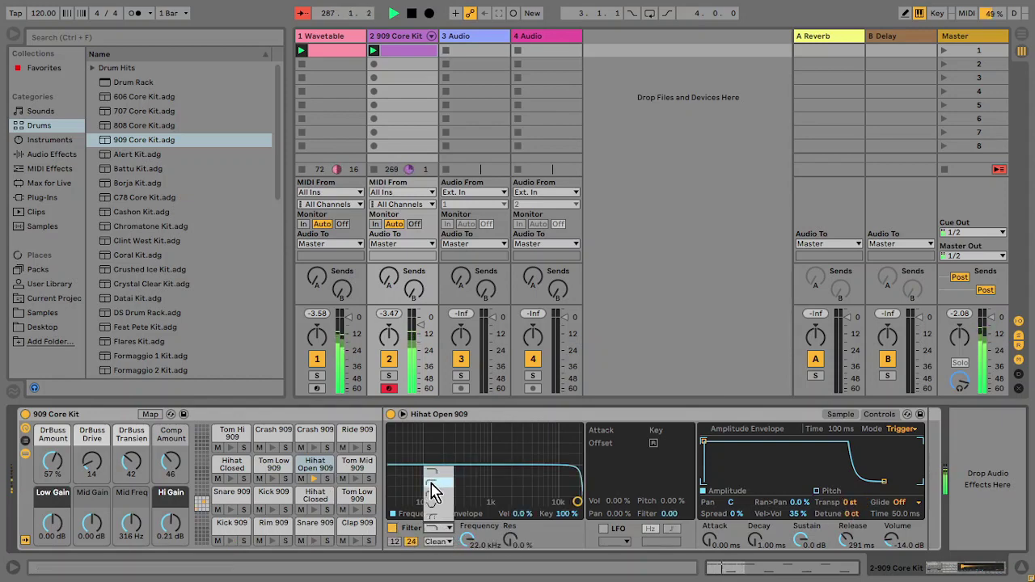
left_click(443, 495)
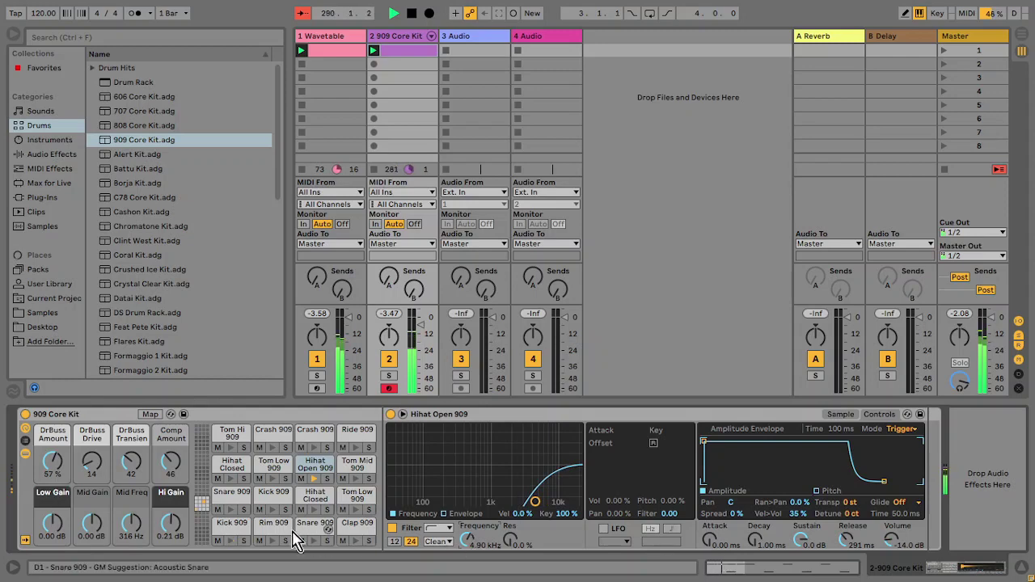
Enable a low-pass filter at 812 Hz on the Kick 909 and set its volume to -8.56 dB.
left_click(227, 536)
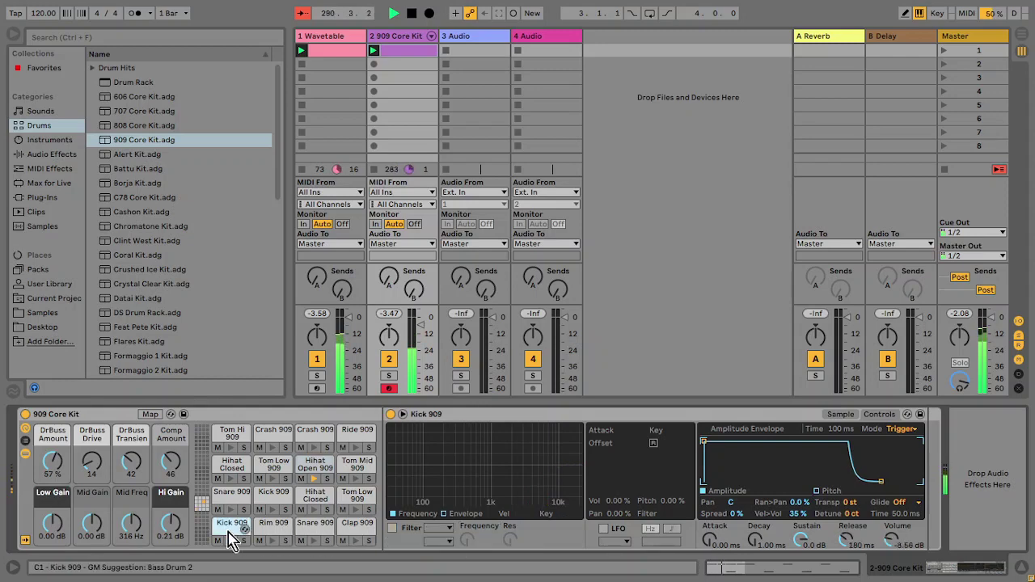
left_click(393, 528)
left_click_drag(469, 548, 469, 575)
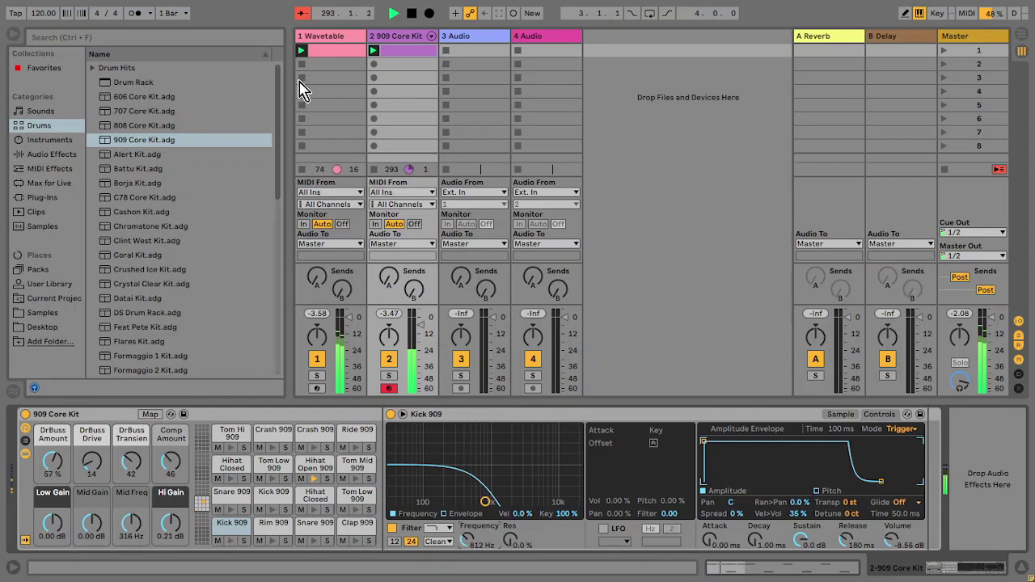
Add a Compressor audio effect to the end of the Wavetable track's device chain.
left_click(320, 37)
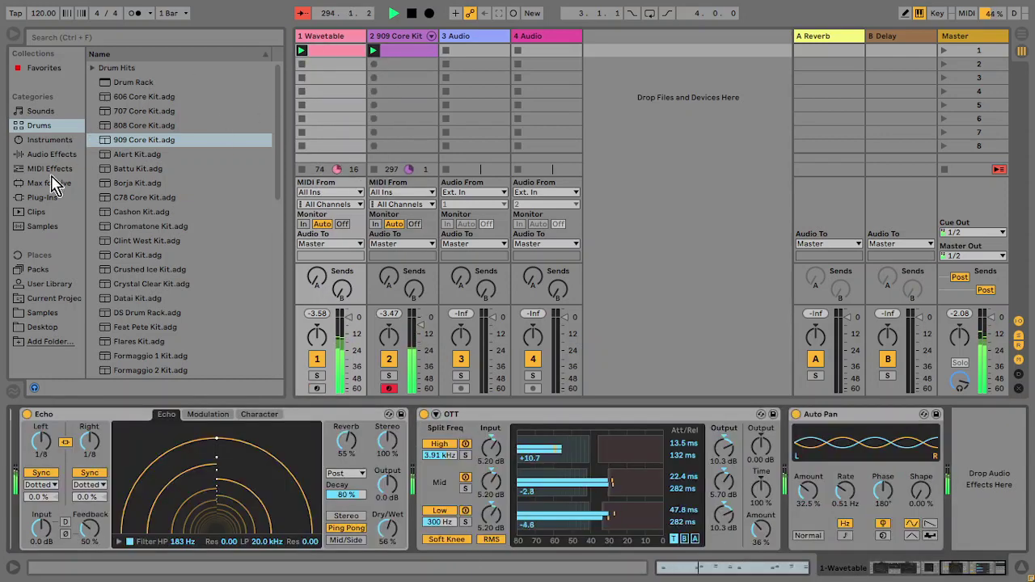
left_click(47, 155)
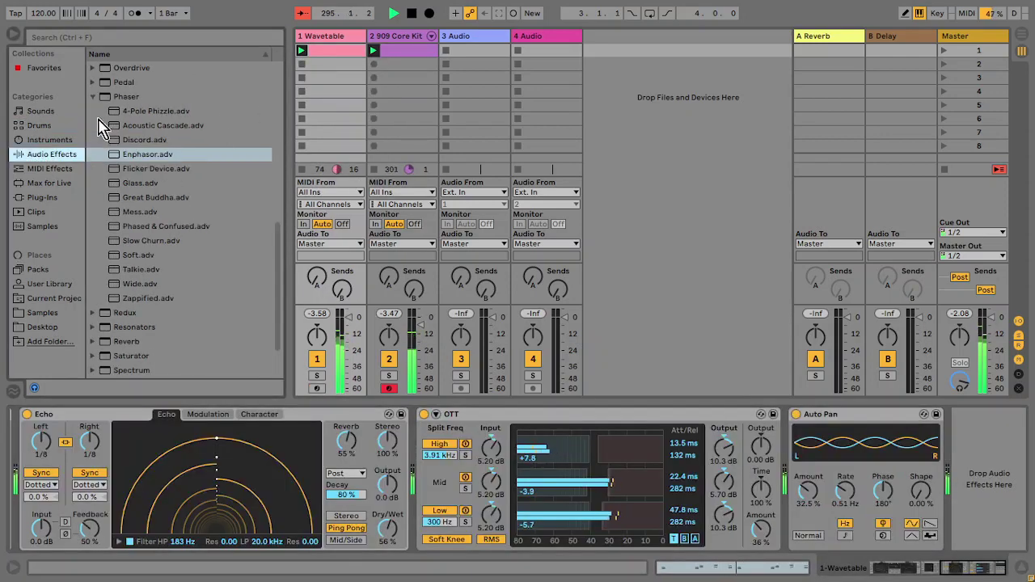
left_click(93, 98)
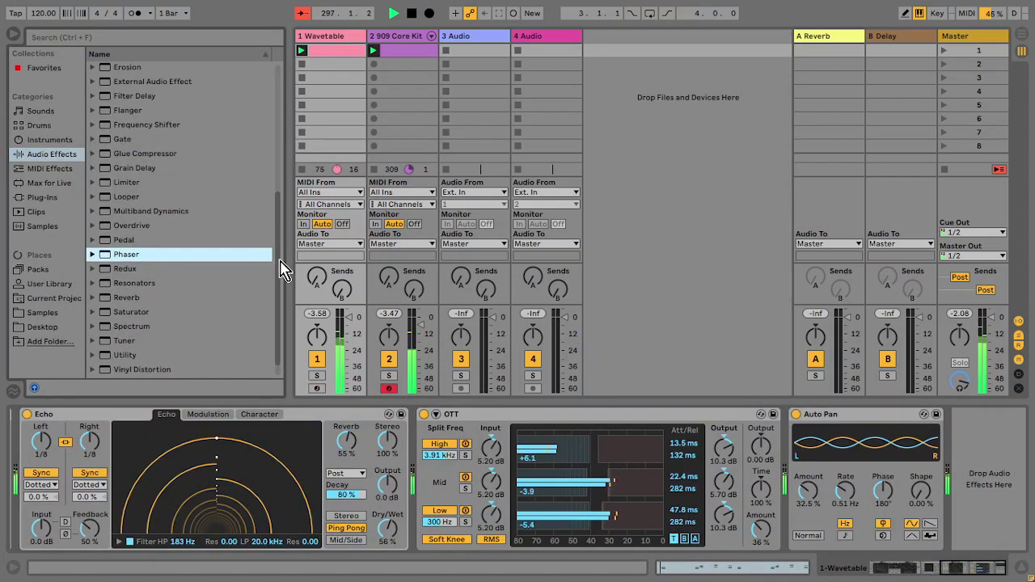
left_click_drag(283, 267, 282, 227)
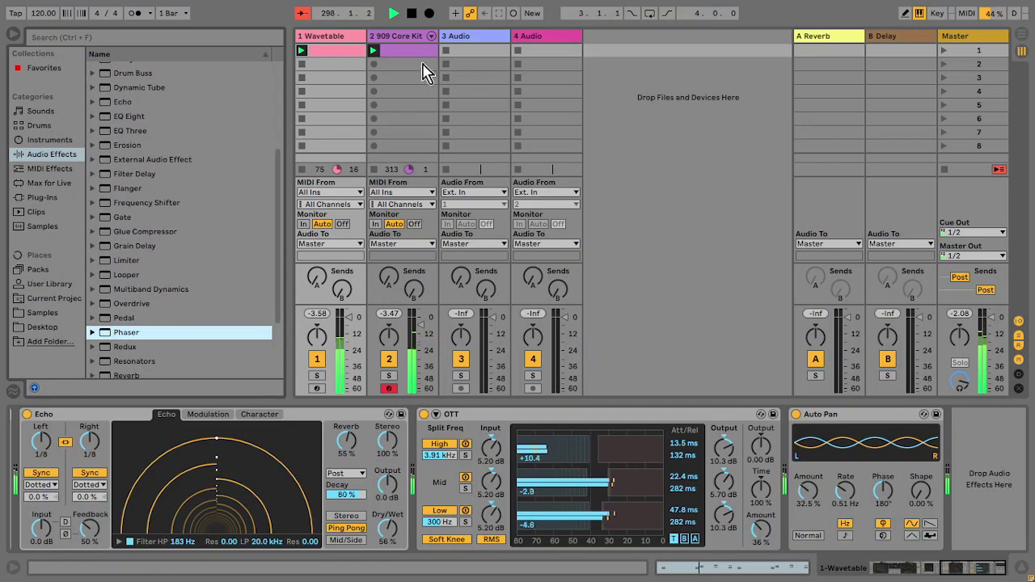
left_click_drag(282, 224, 275, 188)
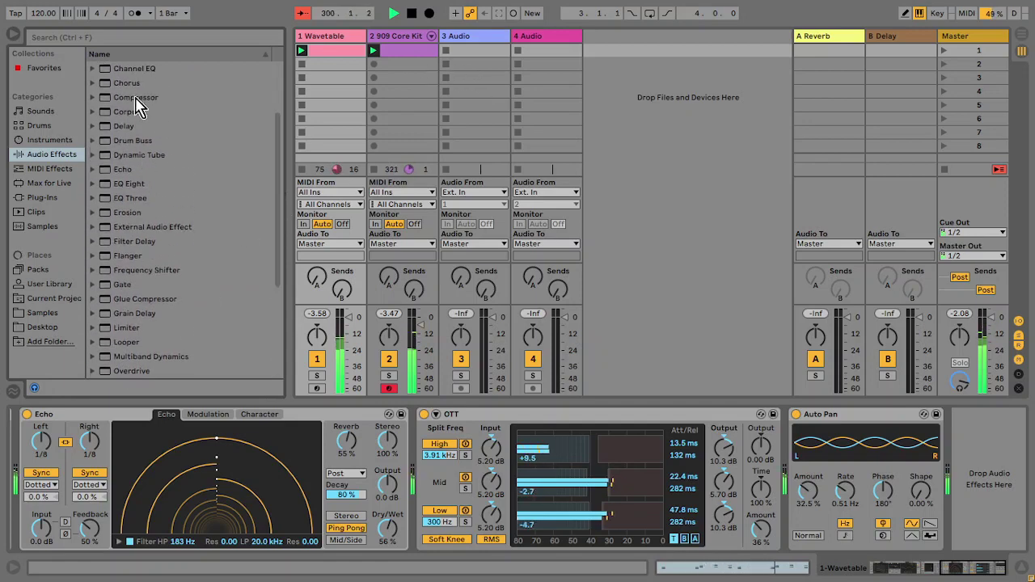
left_click(135, 99)
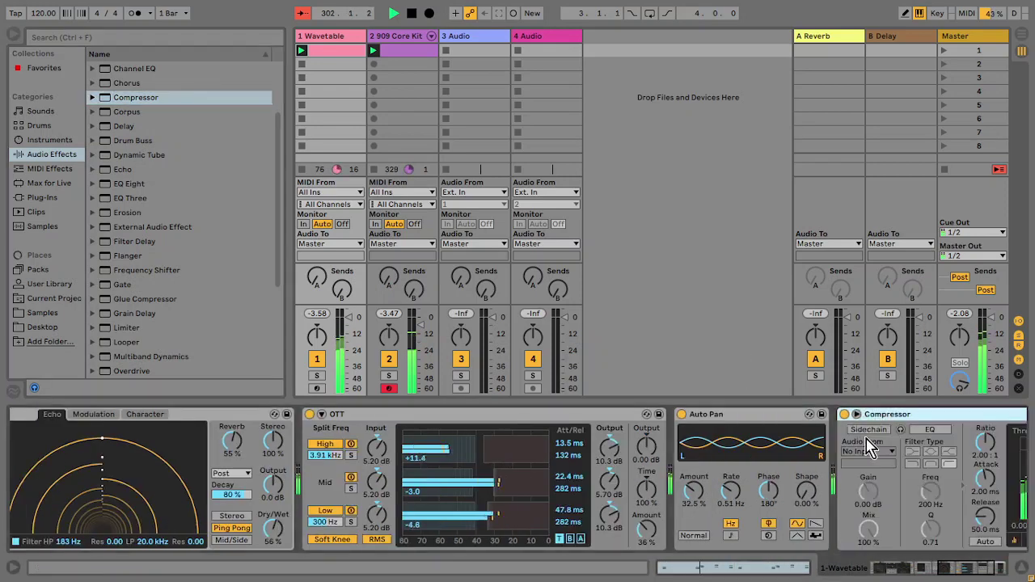
Sidechain the Compressor from 909 Core Kit's Kick 909 Pre FX, with ratio 3.23:1, attack 0.01 ms, release 112 ms and threshold -18.2 dB.
left_click(867, 429)
left_click(869, 451)
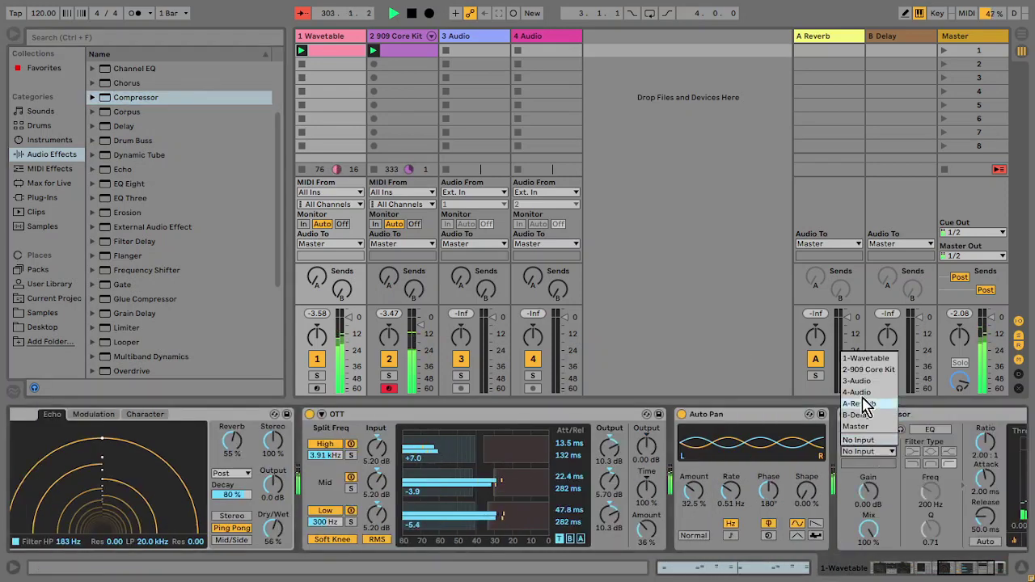
left_click(863, 370)
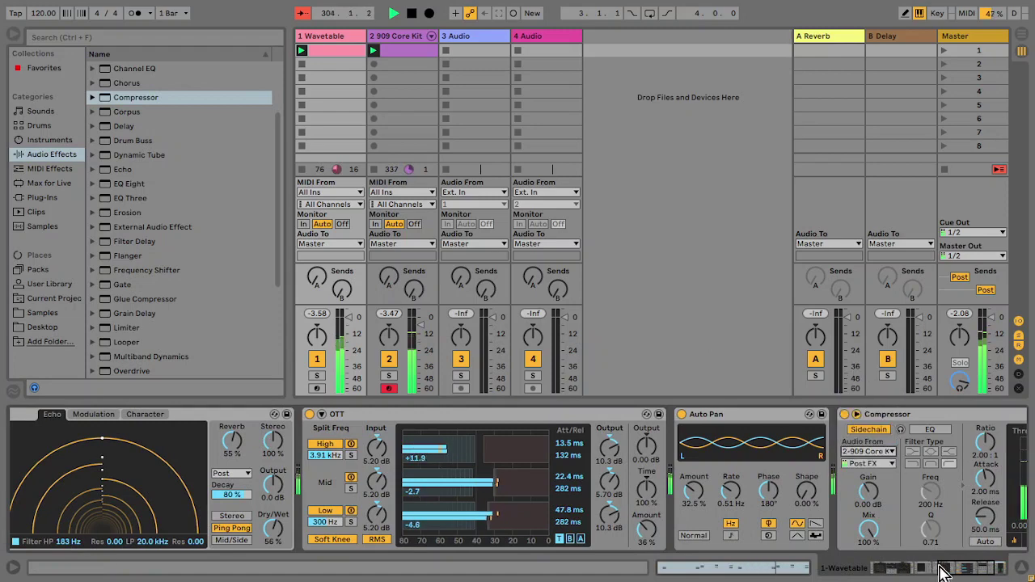
left_click(950, 570)
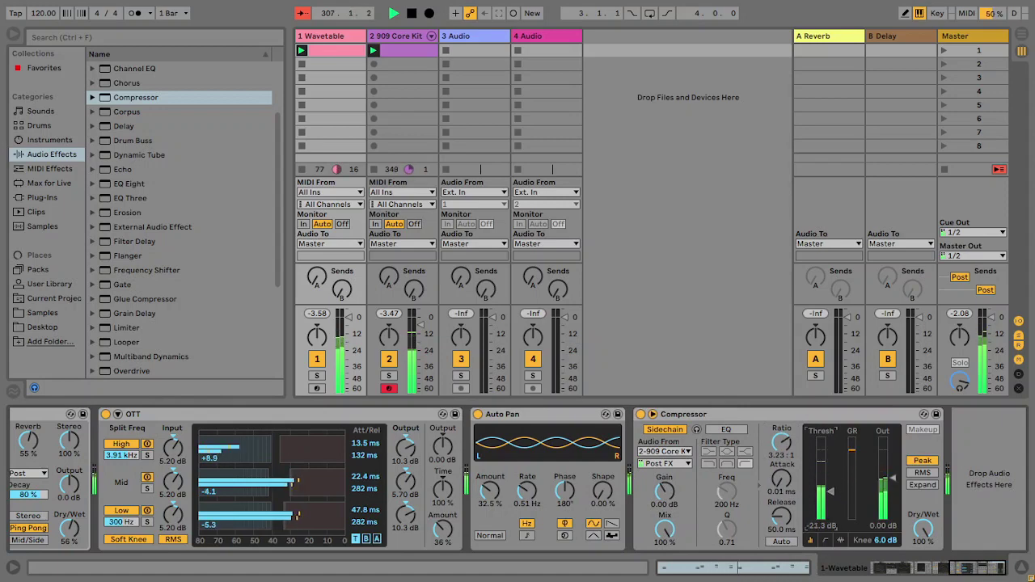
left_click(676, 466)
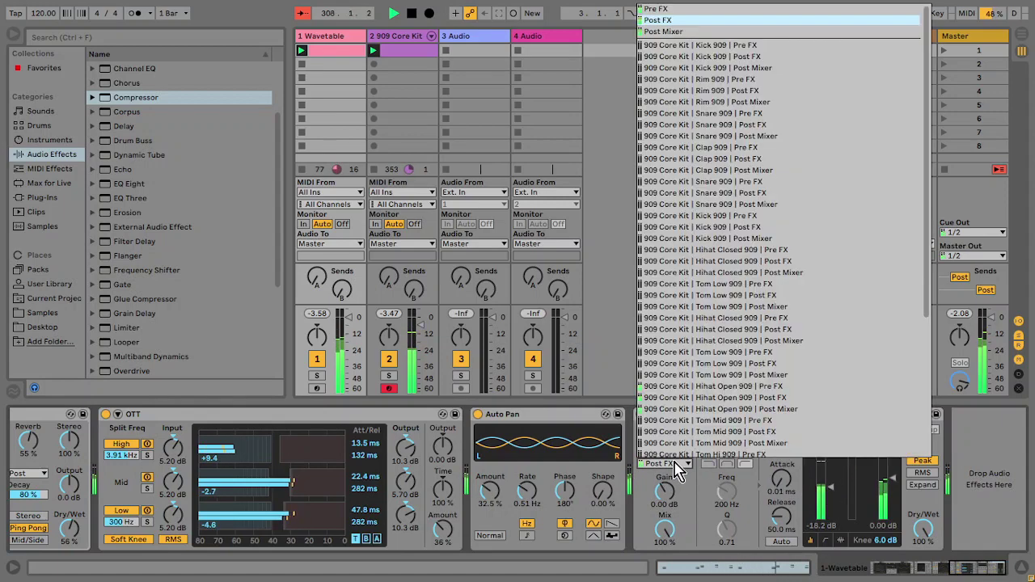
left_click(688, 47)
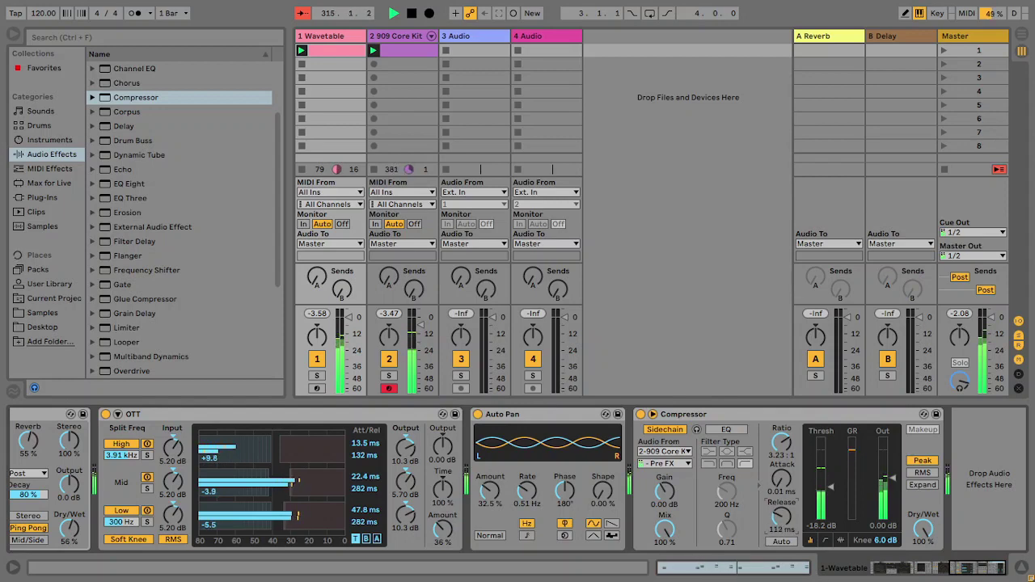
Set Echo's Dry/Wet to 37% and try its Feedback at about 96% before resetting it to 50%.
scroll(627, 530, "left", 10)
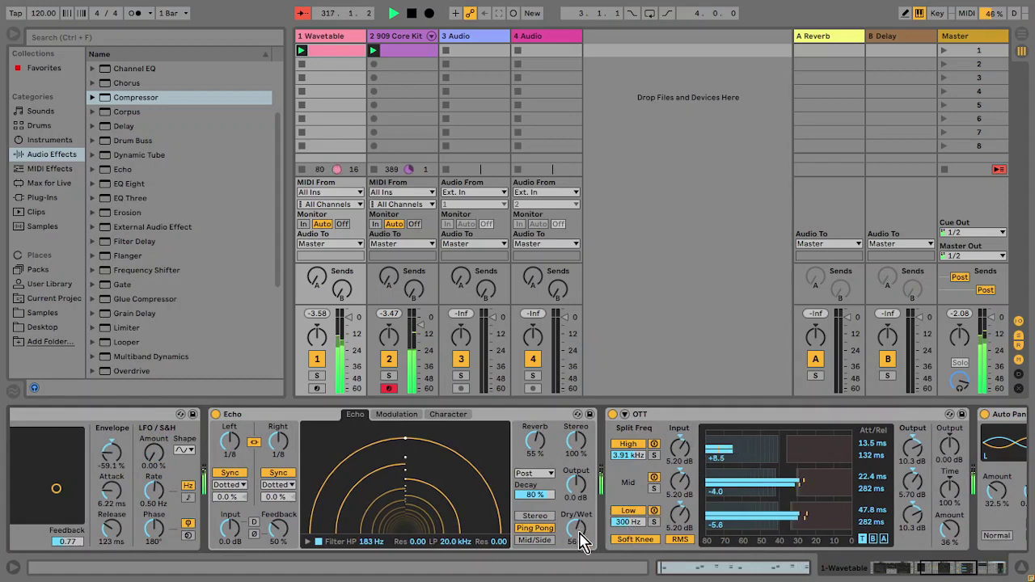
left_click_drag(934, 573, 914, 577)
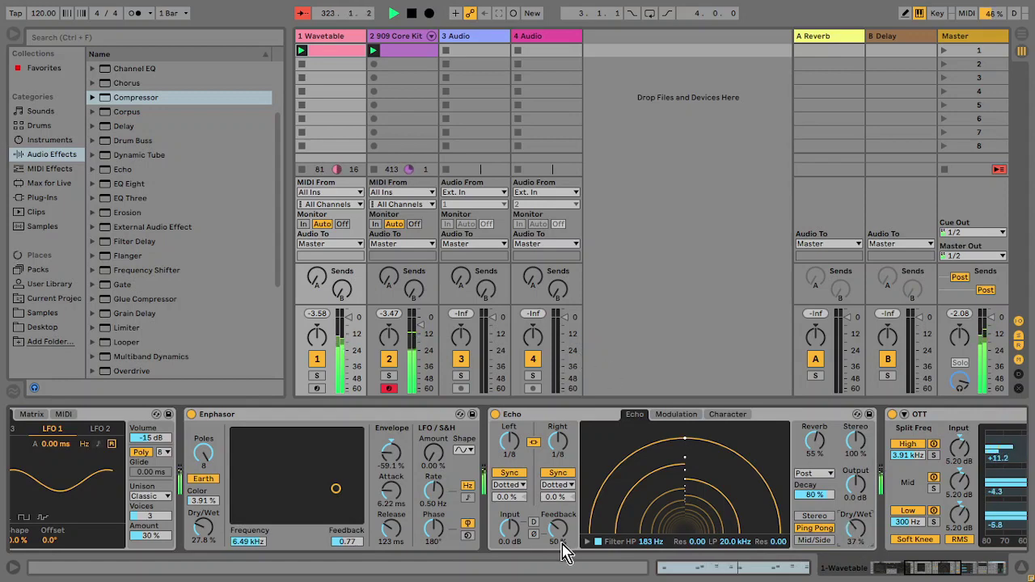
left_click_drag(558, 530, 558, 505)
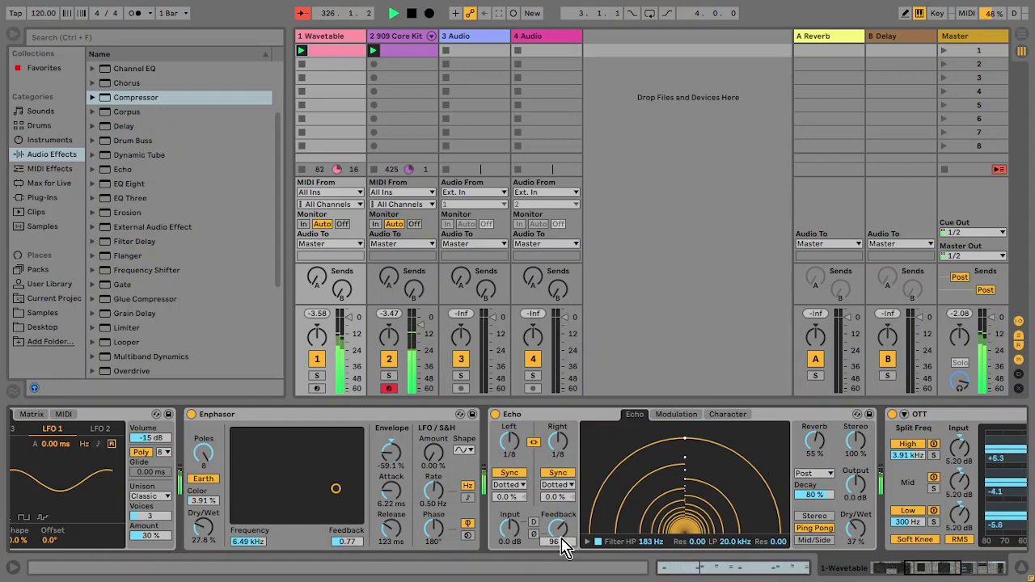
key("Delete")
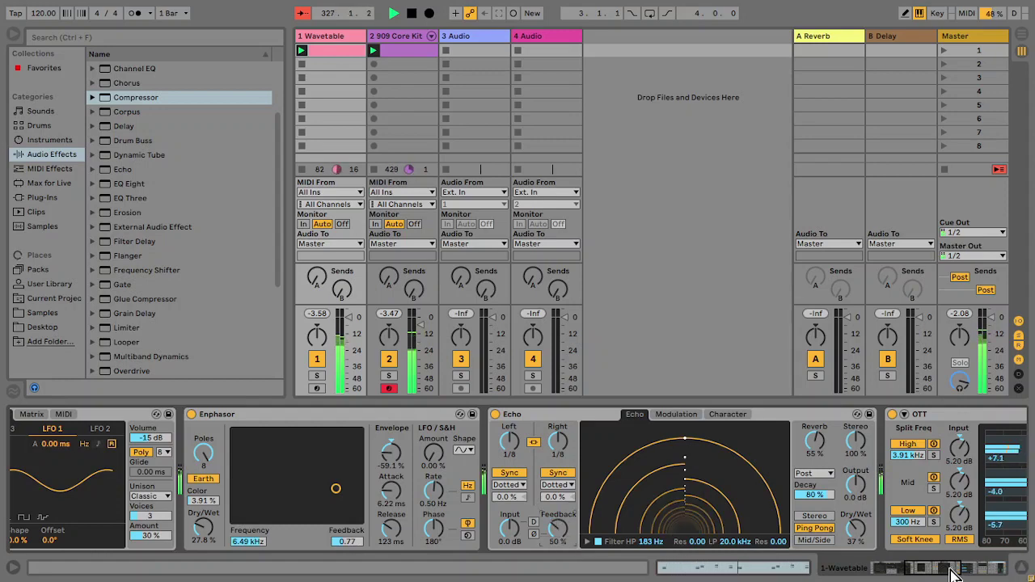
Lower the Wavetable's Filter 1 frequency to 460 Hz.
left_click_drag(953, 572, 894, 569)
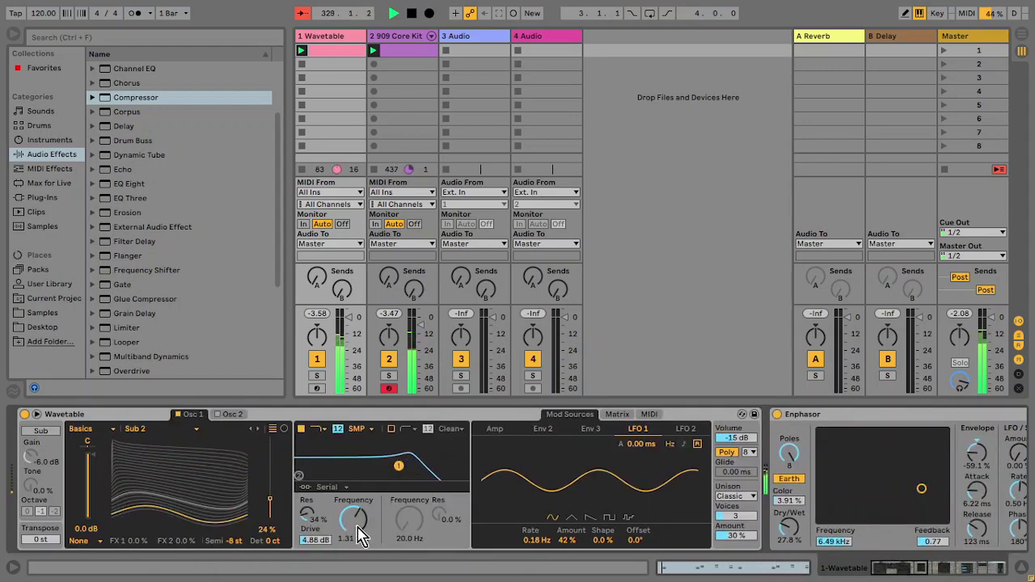
mouse_move(358, 525)
left_mouse_down()
mouse_move(358, 505)
mouse_move(358, 531)
left_mouse_up()
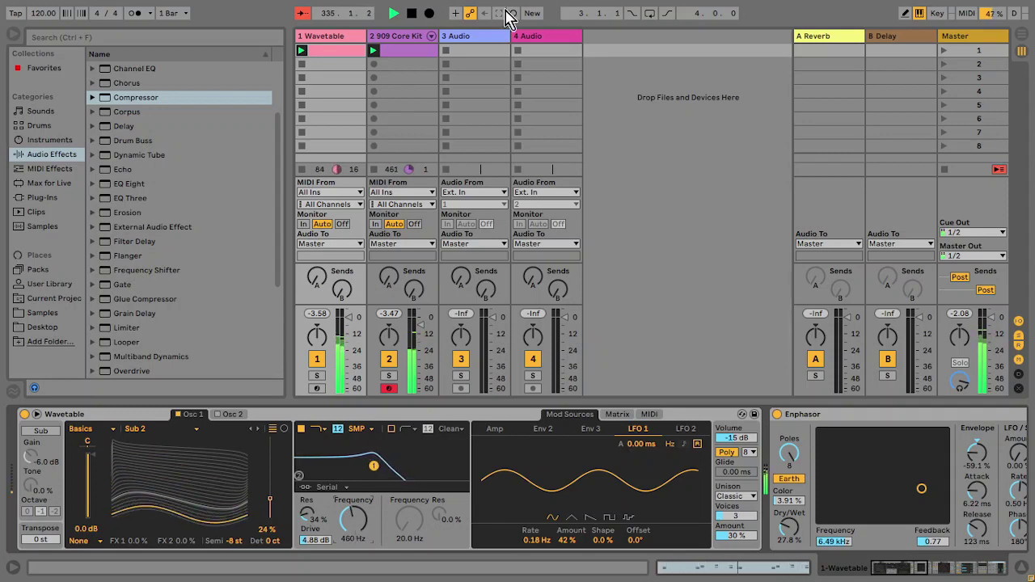
Restart the song from bar 1 with arrangement recording on, show the Arrangement view and lower the system volume.
left_click(410, 14)
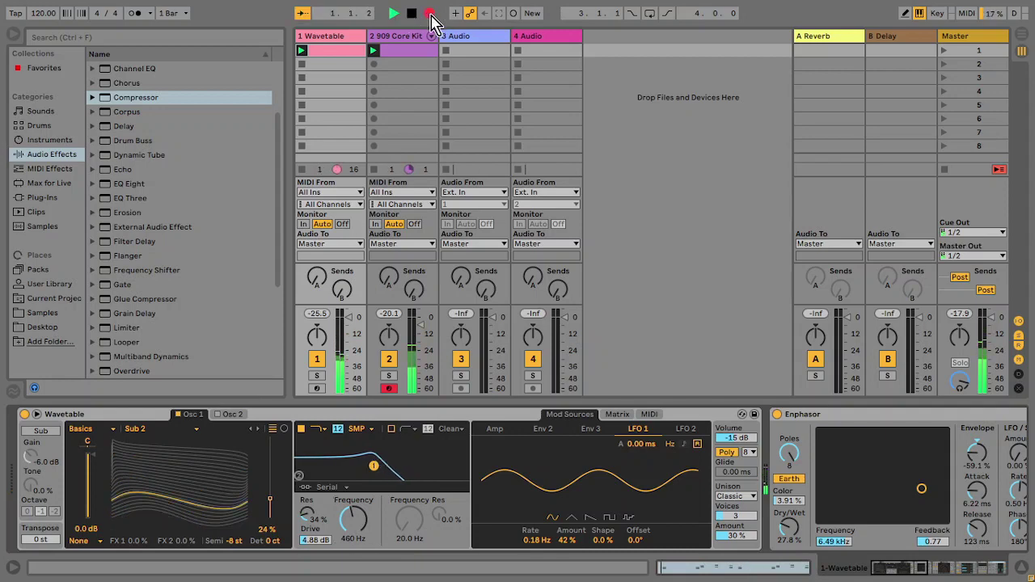
key("Tab")
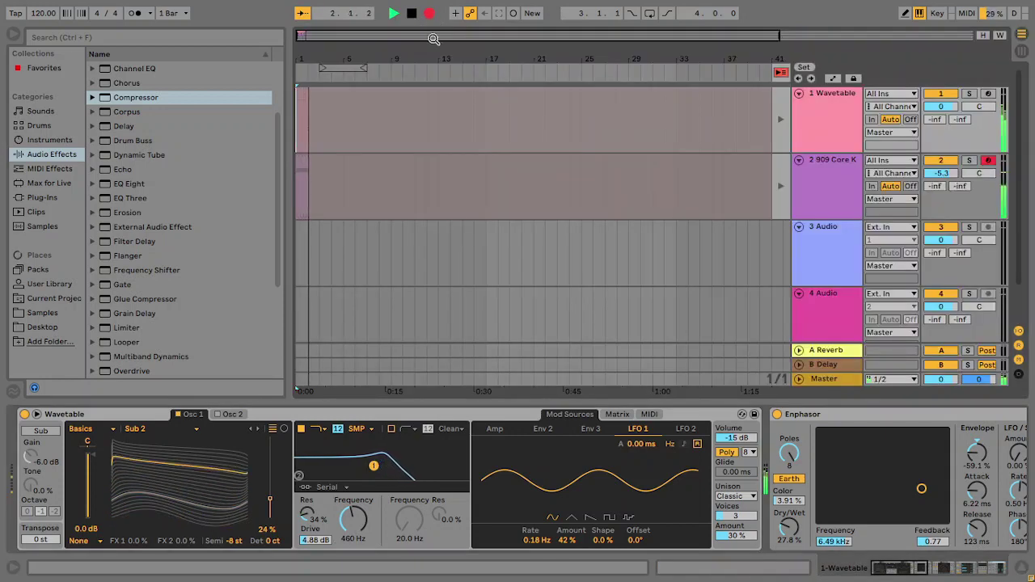
key("XF86AudioLowerVolume")
key("XF86AudioLowerVolume")
key("XF86AudioLowerVolume")
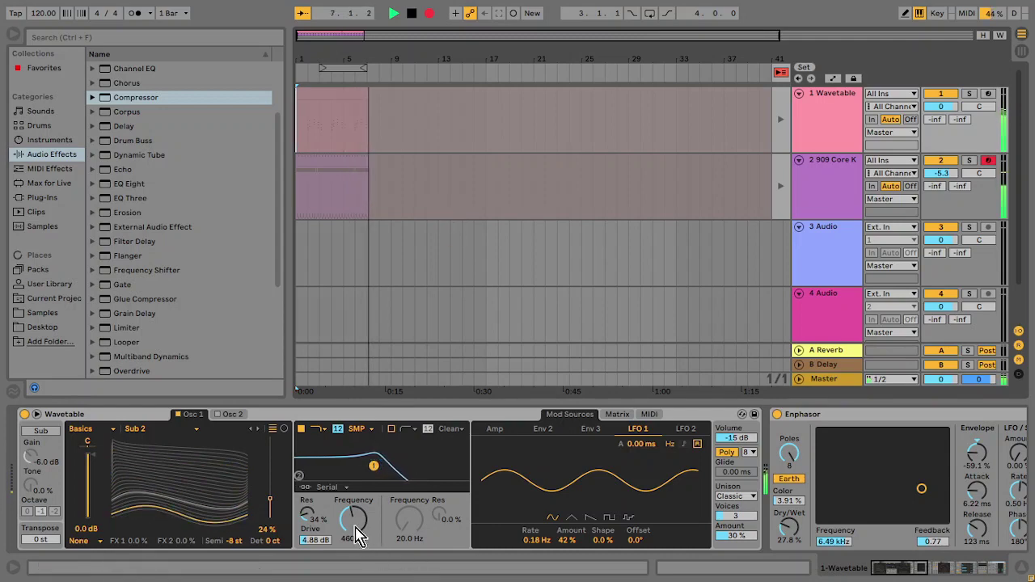
Record sweeps of the Wavetable's Filter 1 frequency into the arrangement and display the automation lanes.
mouse_move(358, 538)
left_mouse_down()
mouse_move(359, 453)
mouse_move(359, 538)
left_mouse_up()
left_click(834, 78)
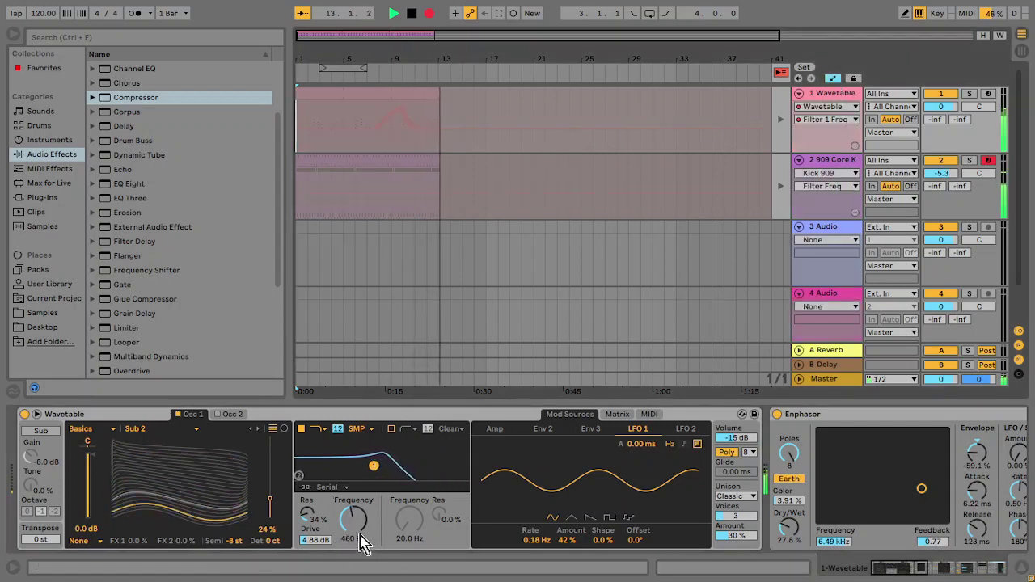
left_click_drag(348, 517, 356, 532)
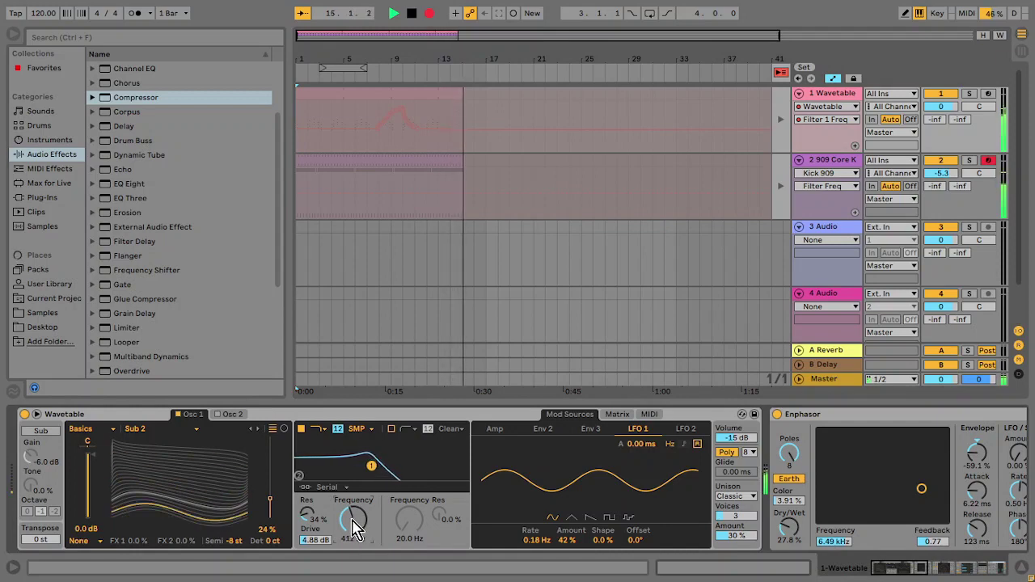
mouse_move(355, 530)
left_mouse_down()
mouse_move(356, 498)
mouse_move(356, 524)
left_mouse_up()
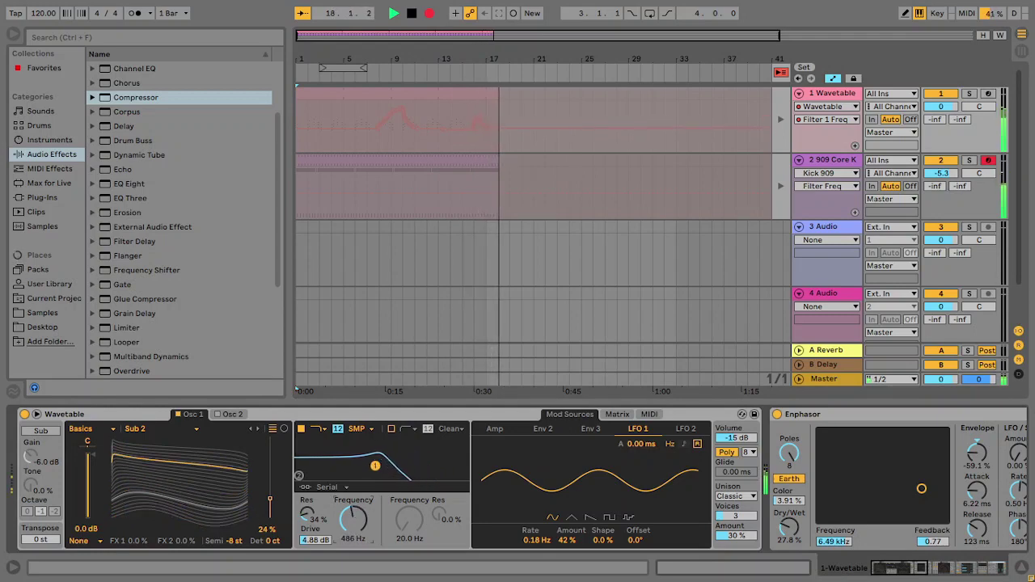